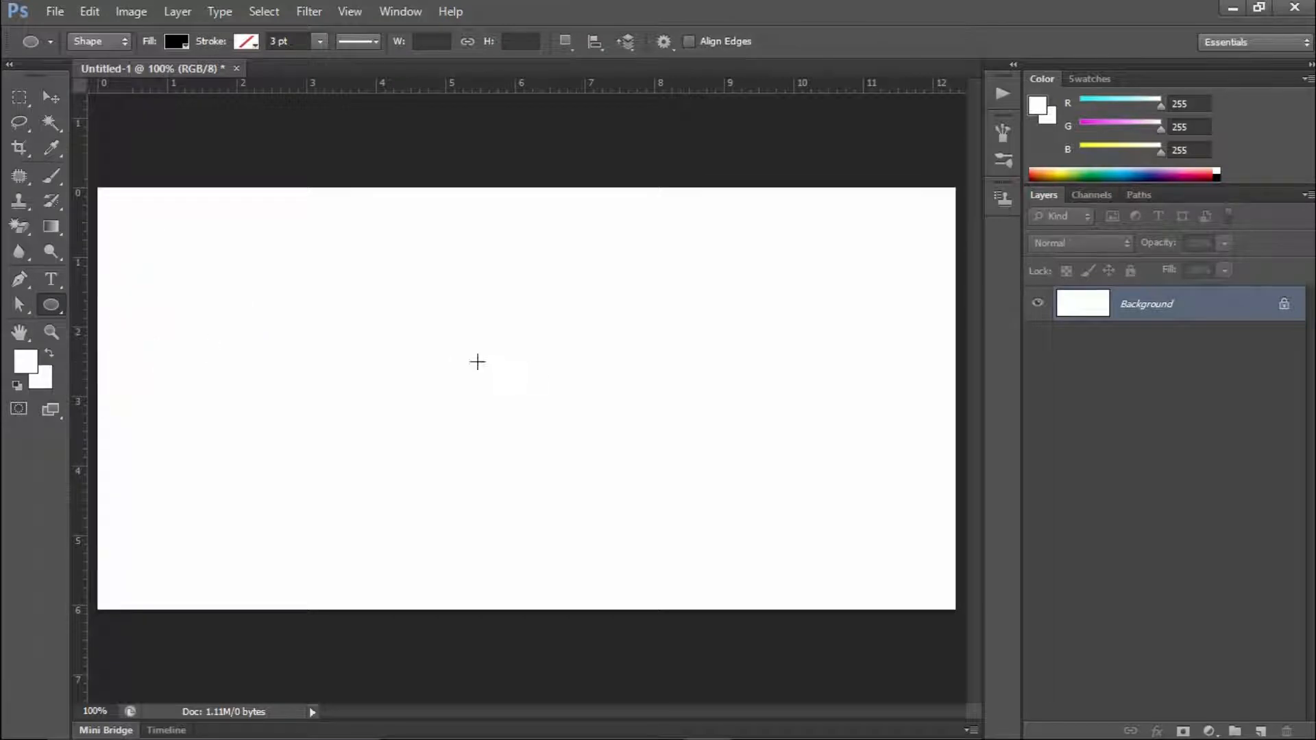
Draw a black ellipse about 187 by 234 px near the middle of the canvas and duplicate its layer
mouse_move(514, 360)
mouse_down()
mouse_move(575, 488)
mouse_move(637, 496)
mouse_move(627, 516)
mouse_move(651, 502)
mouse_move(638, 516)
mouse_up()
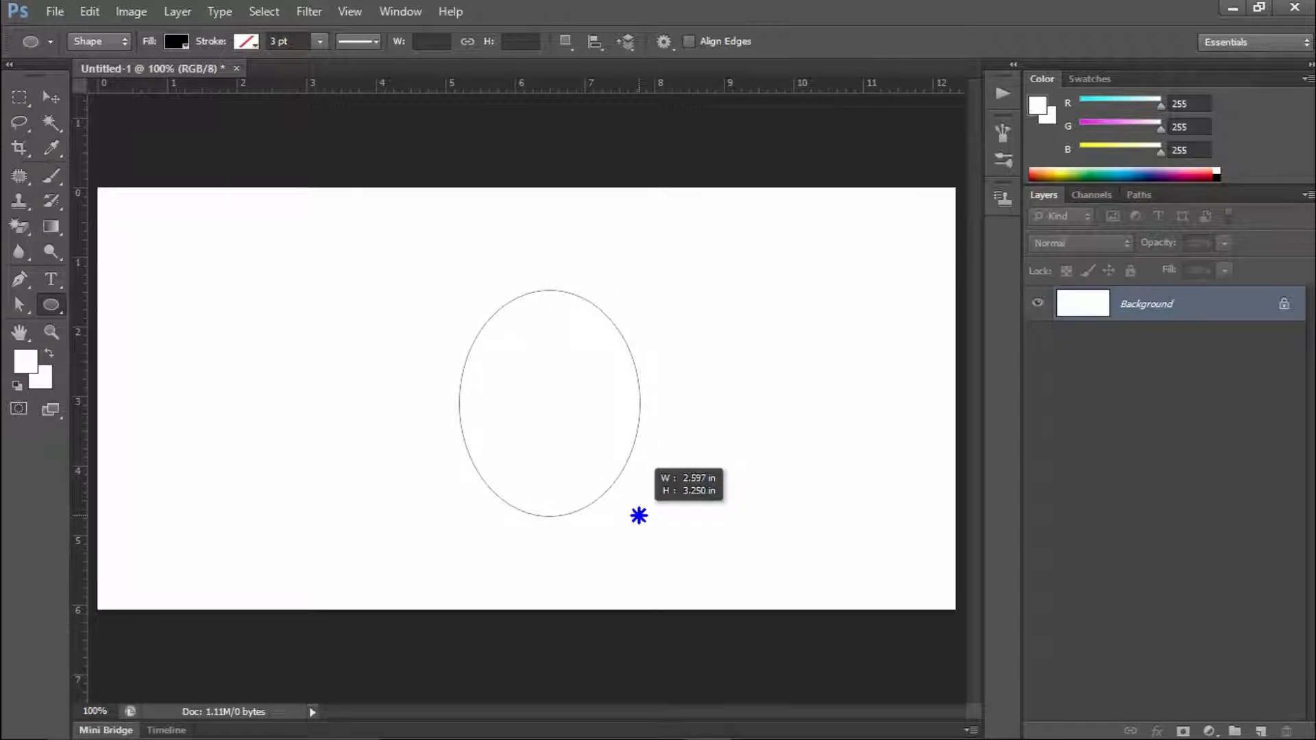
drag(638, 516, 638, 516)
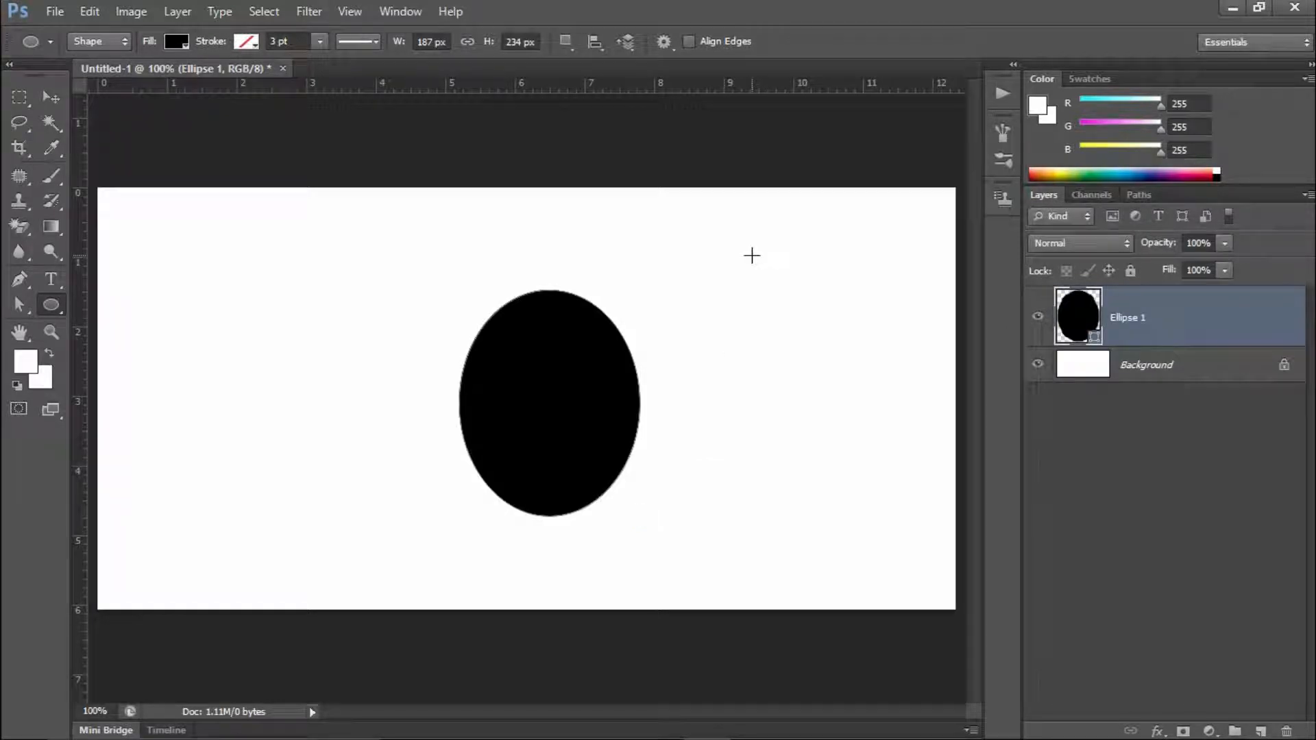
key(v)
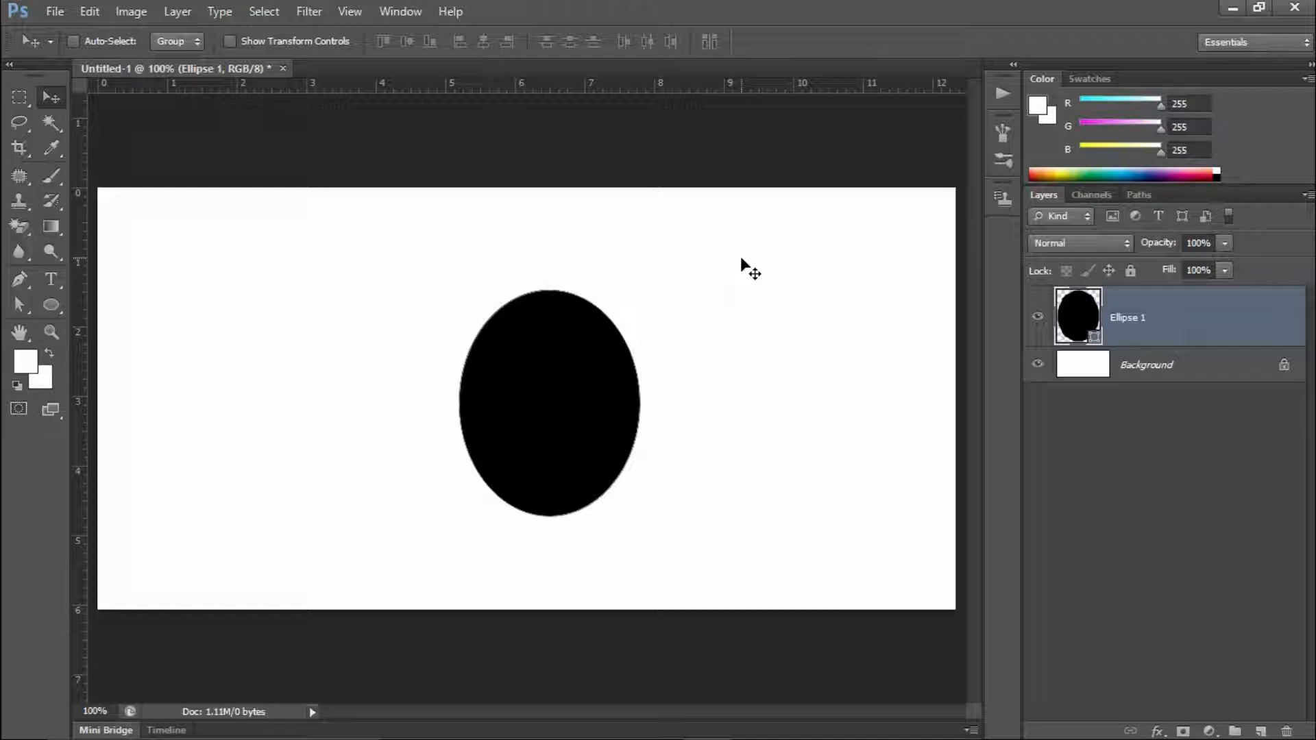
key(ctrl+j)
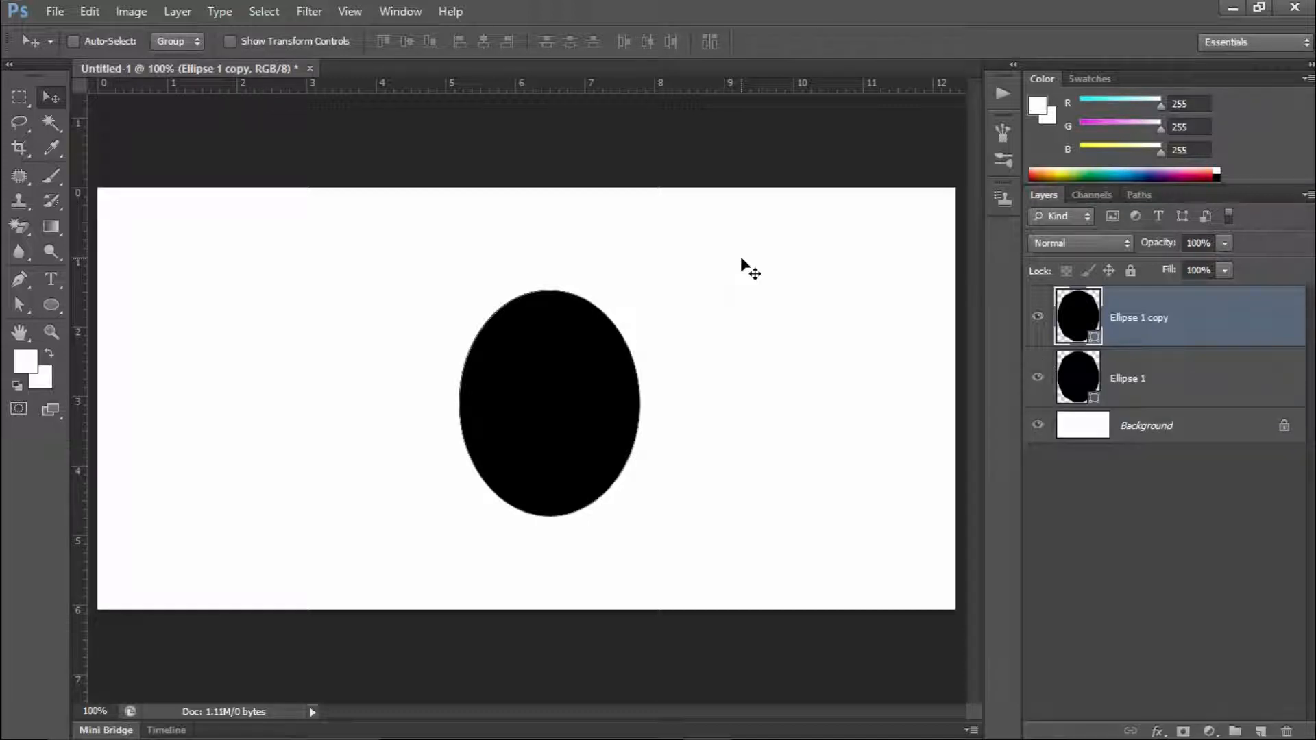
Change the fill of the original ellipse below the copy to medium blue
click(1110, 390)
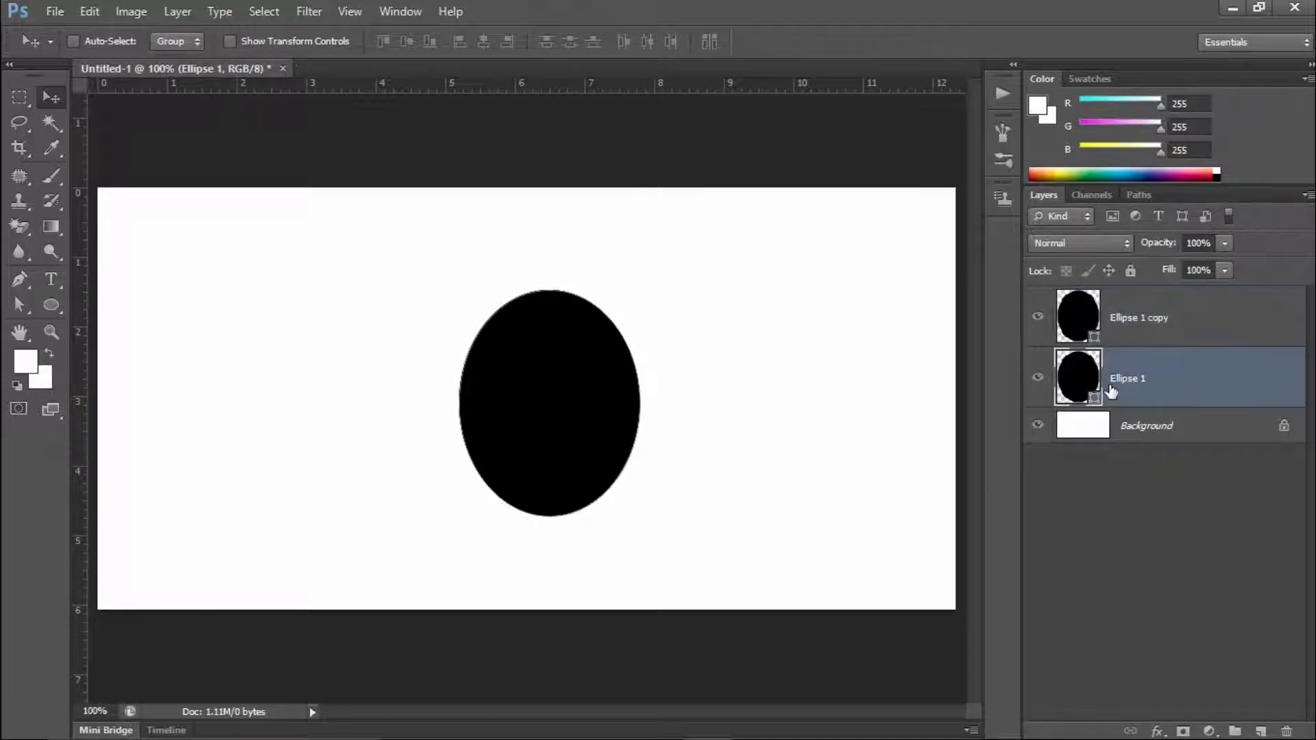
click(55, 310)
click(176, 42)
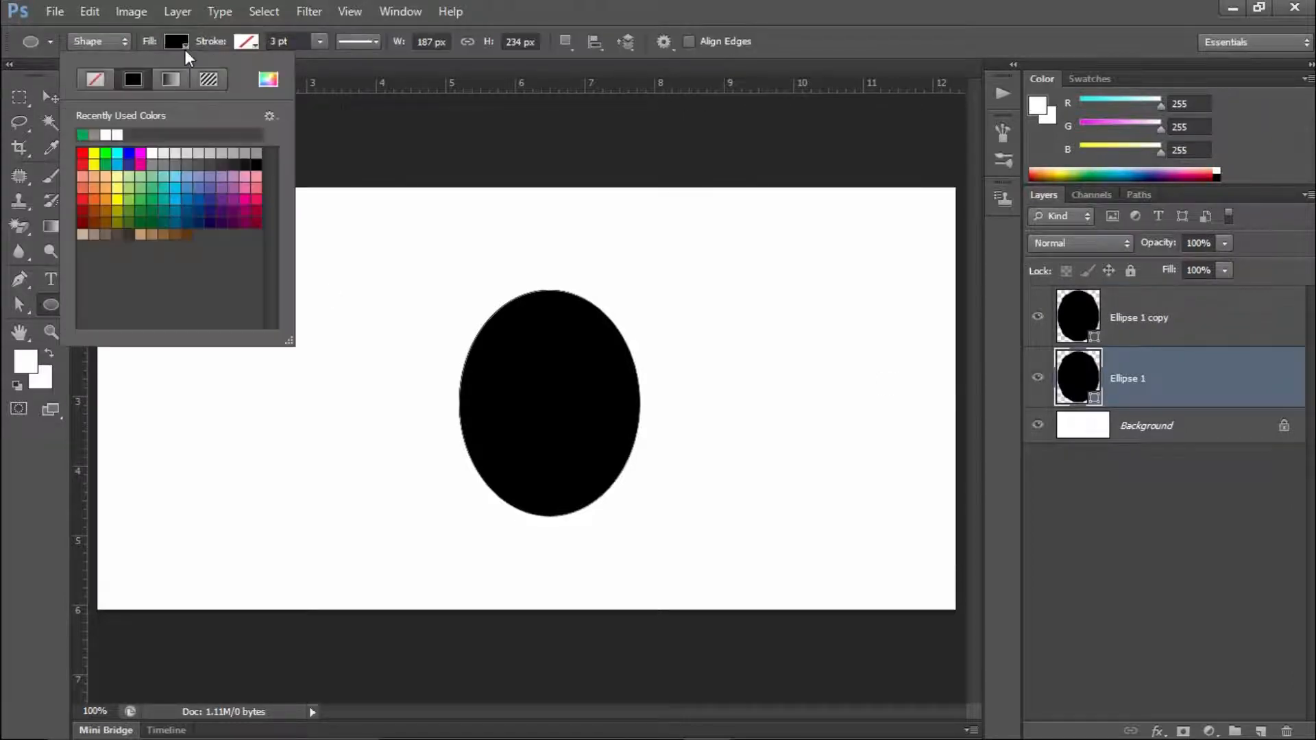
click(203, 177)
click(583, 2)
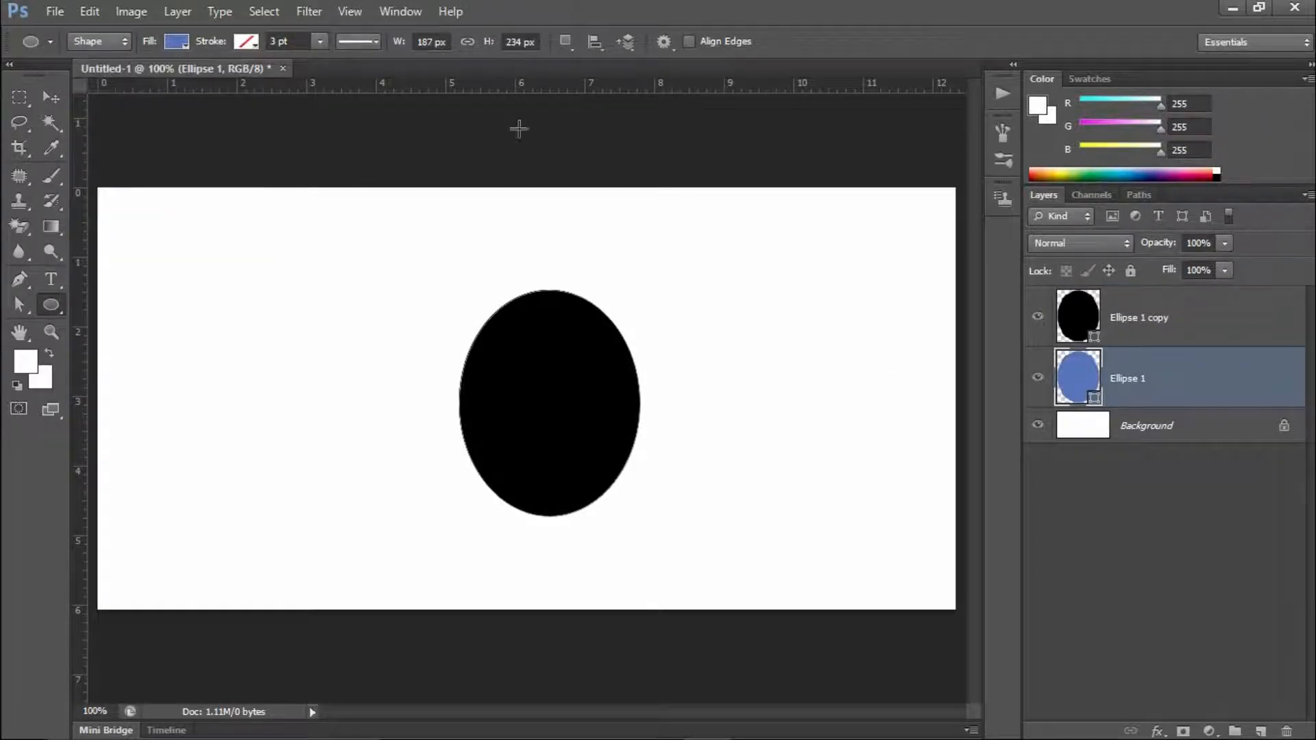
Move the black ellipse copy slightly up and to the right so it is offset from the blue ellipse
click(48, 100)
click(1137, 322)
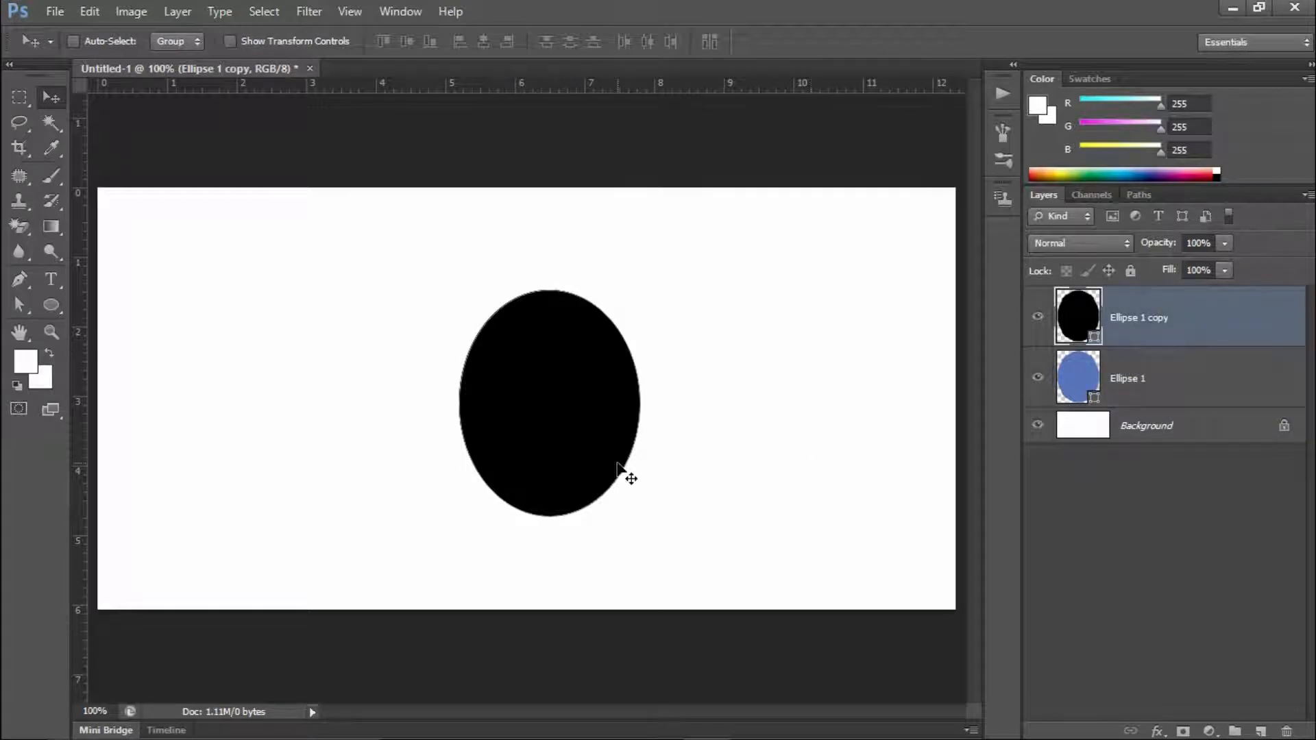
drag(596, 439, 599, 426)
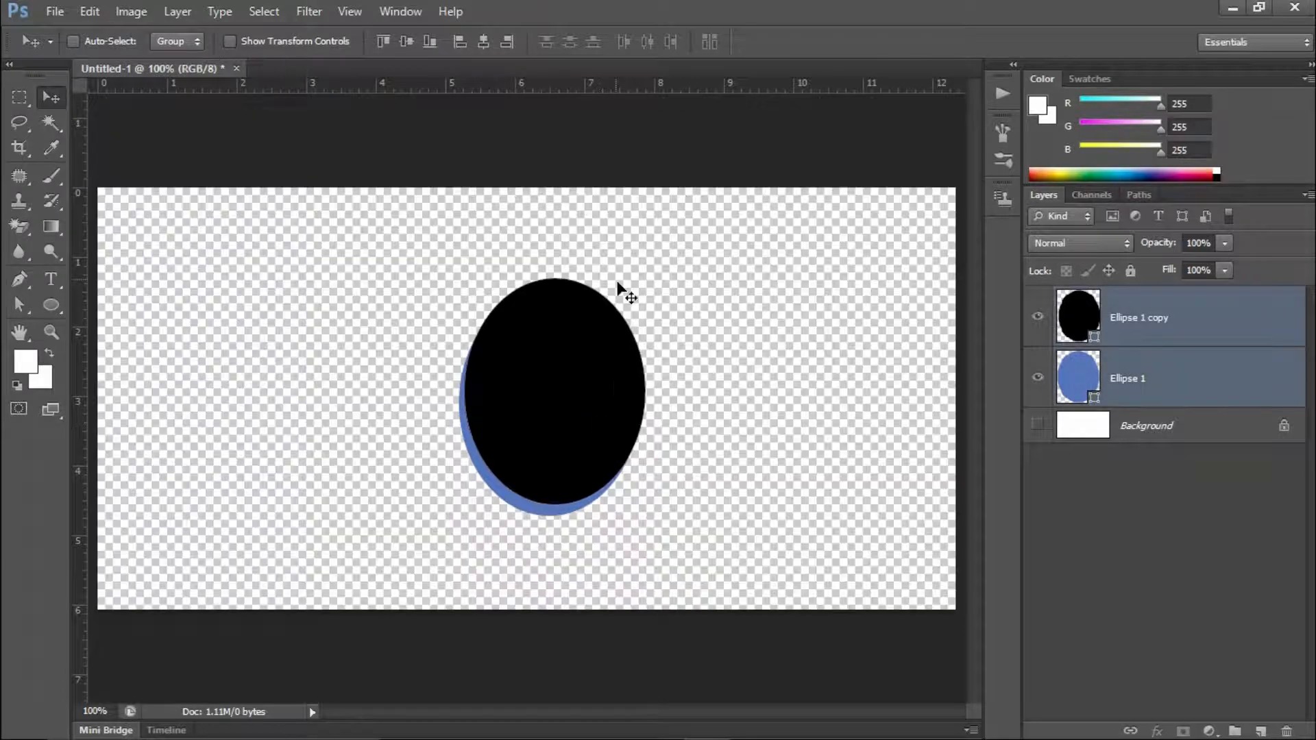
Combine the two ellipse shapes with Subtract Front Shape to cut a thin crescent
click(182, 15)
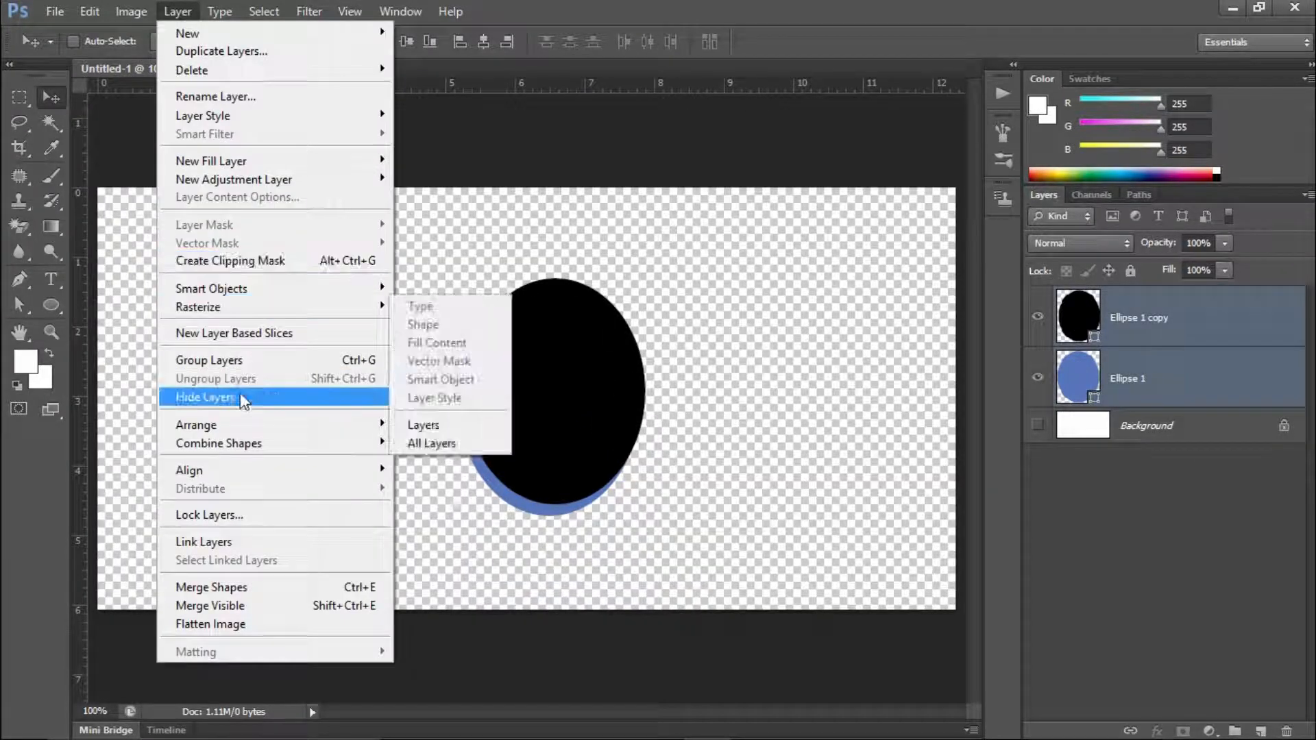
mouse_move(246, 444)
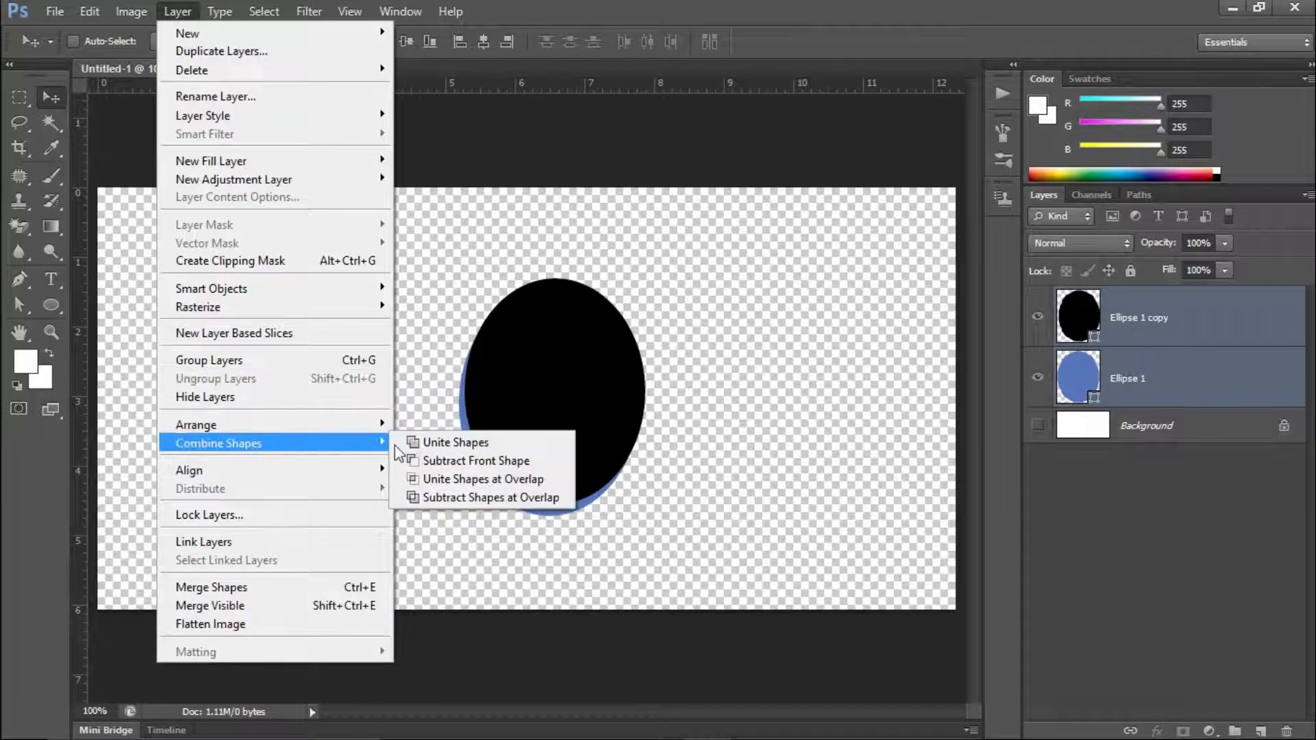
click(476, 460)
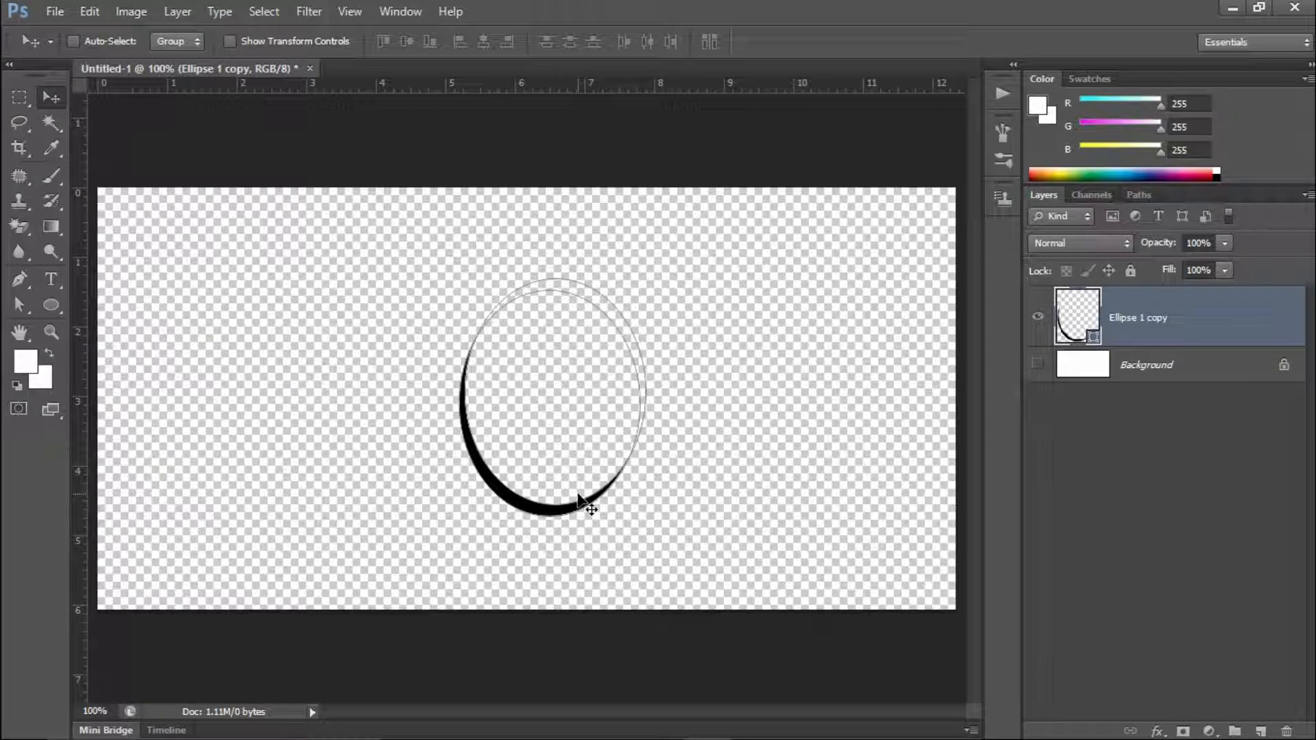
Rotate the crescent by -30 degrees with Free Transform and apply it
key(ctrl+t)
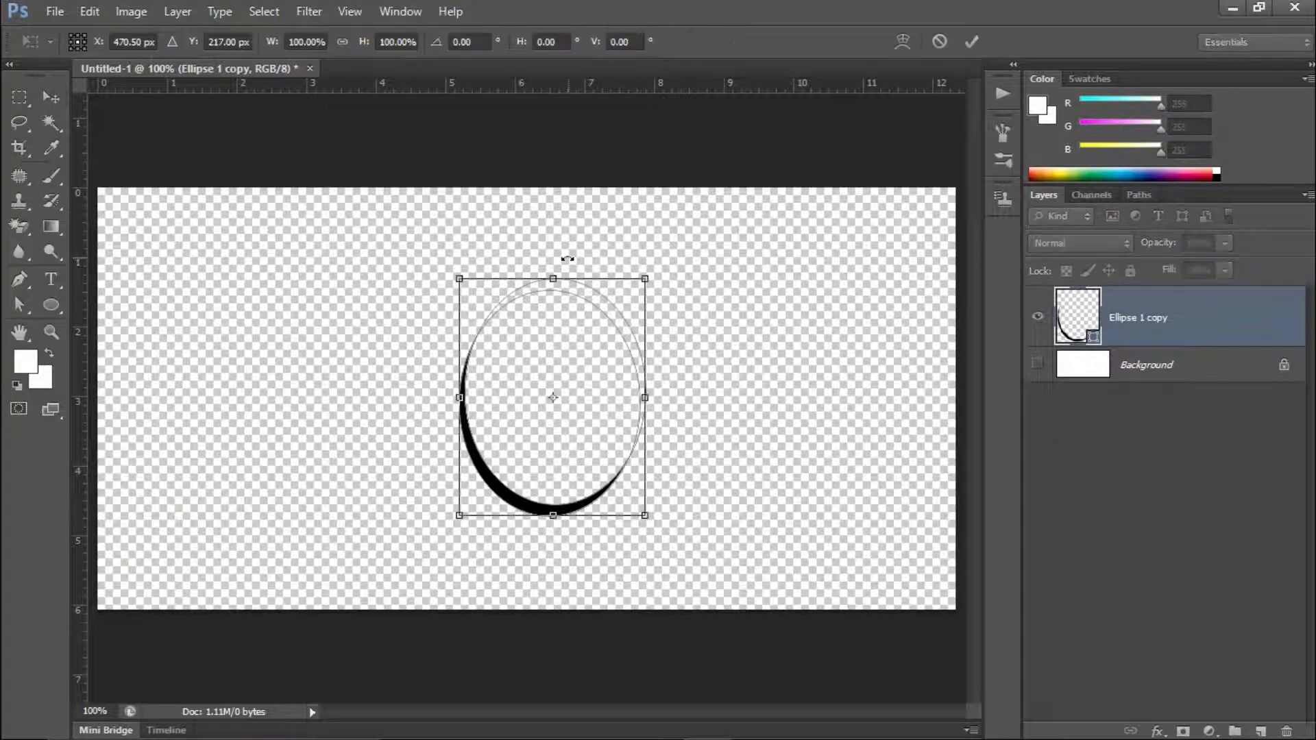
drag(528, 261, 482, 268)
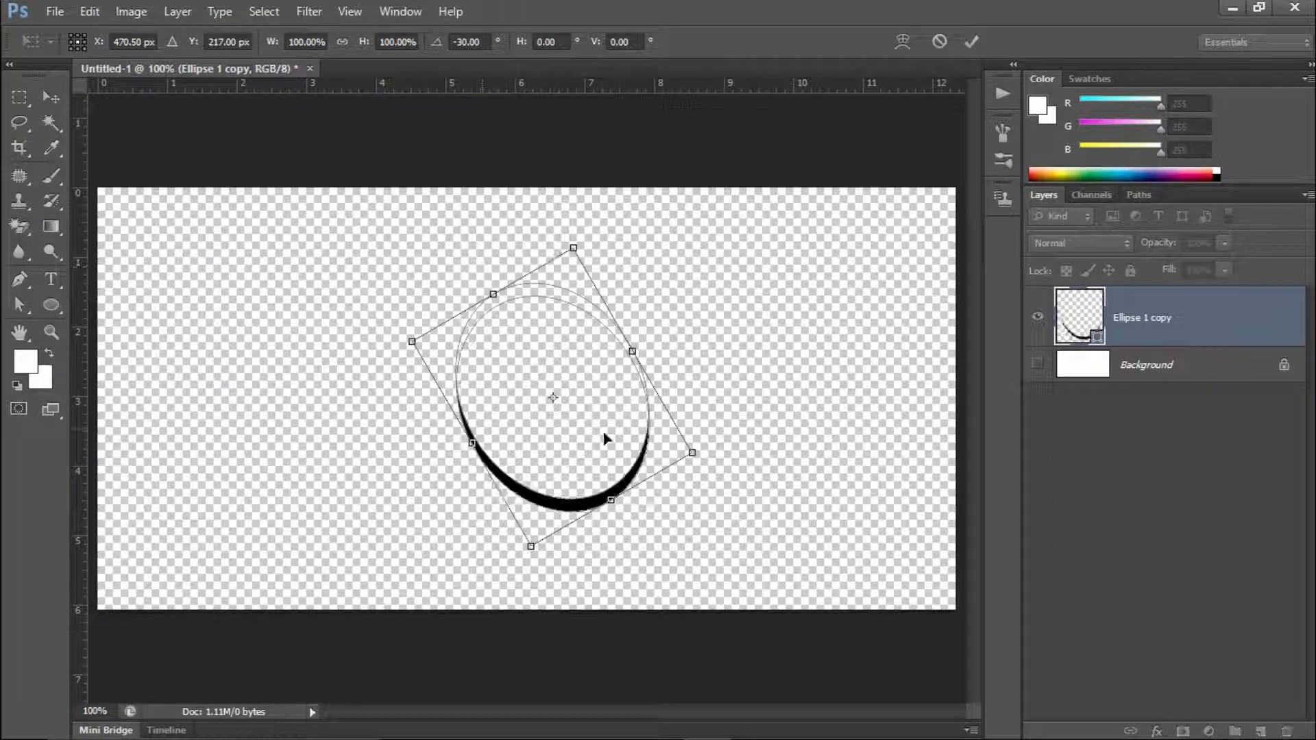
click(972, 41)
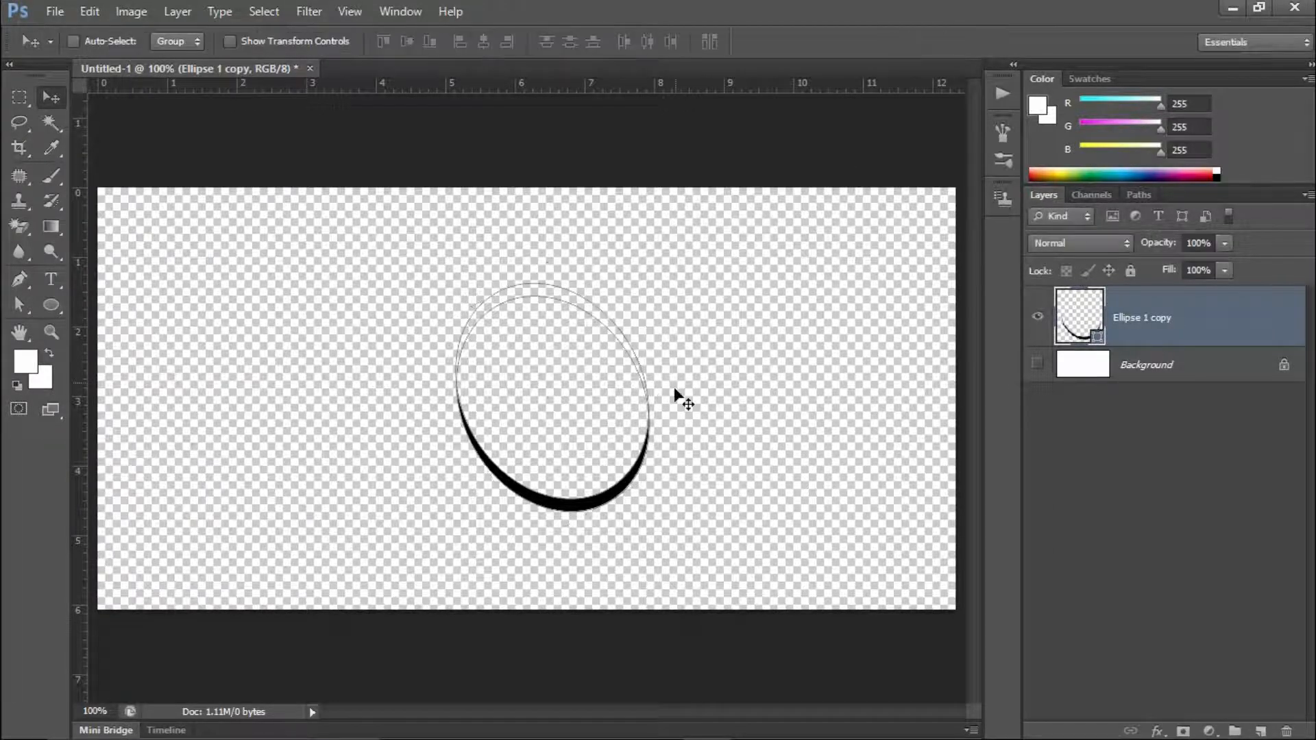
Duplicate the crescent layer and place the copy slightly above the original, scaled down proportionally to about 86%
key(ctrl+j)
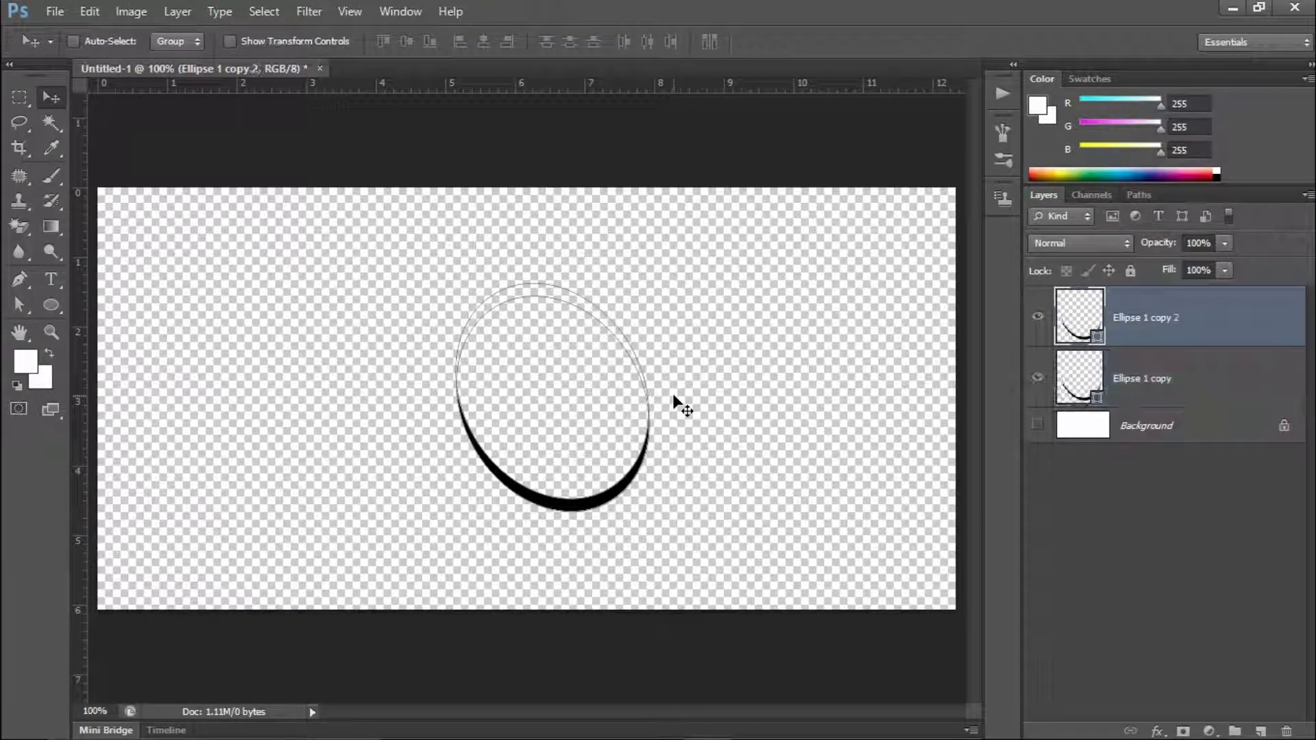
drag(630, 469, 629, 446)
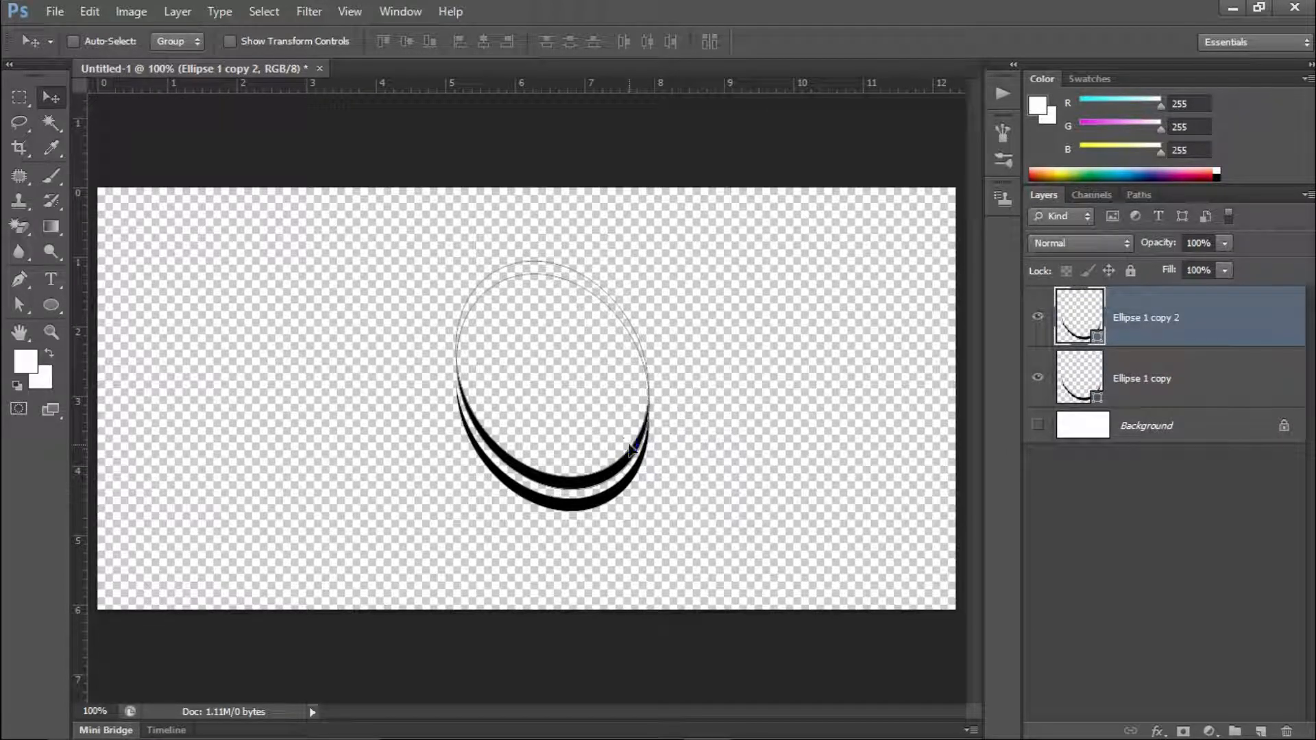
key(ctrl+t)
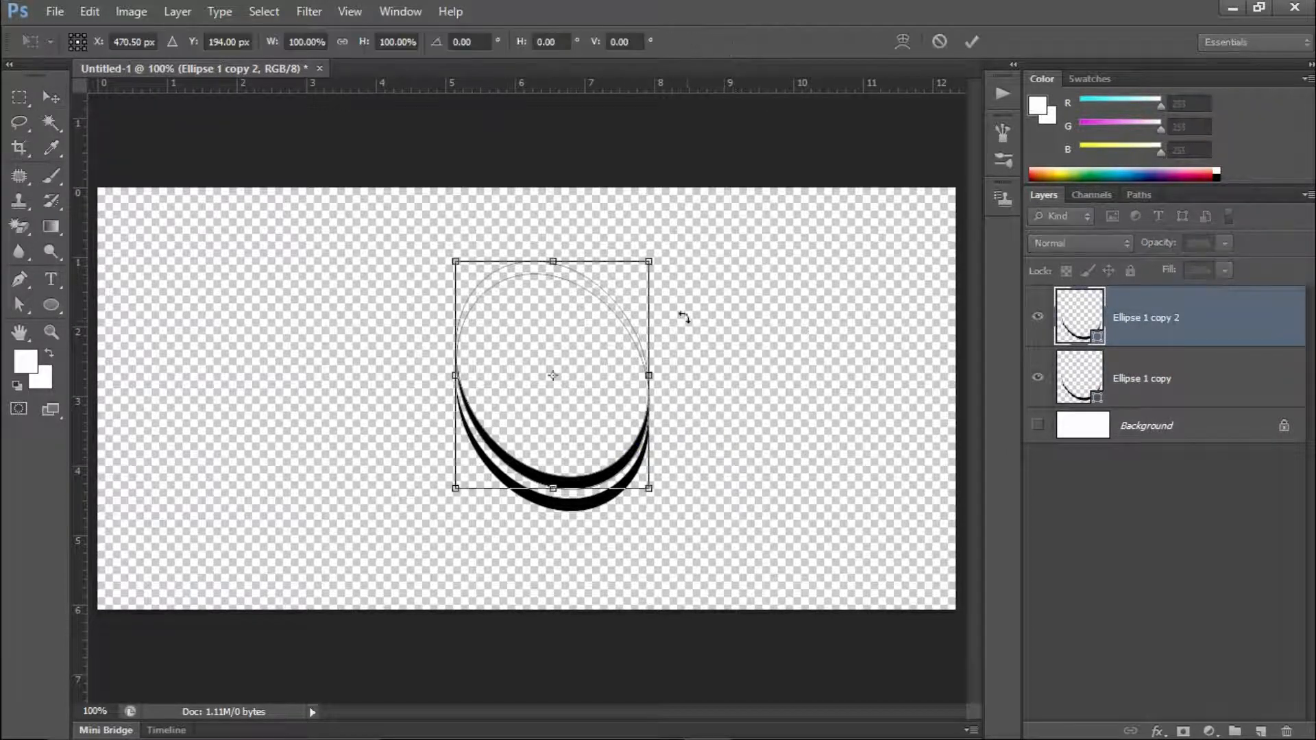
click(651, 267)
drag(652, 267, 635, 279)
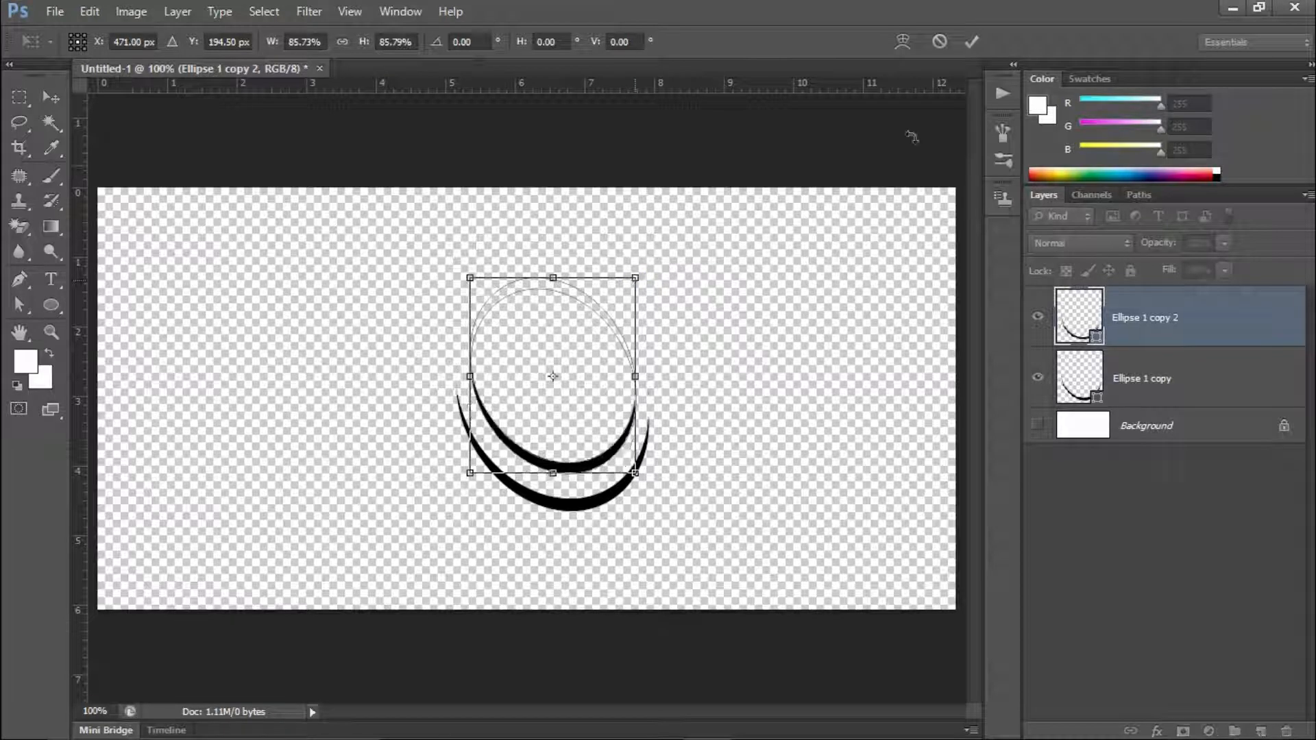
click(971, 41)
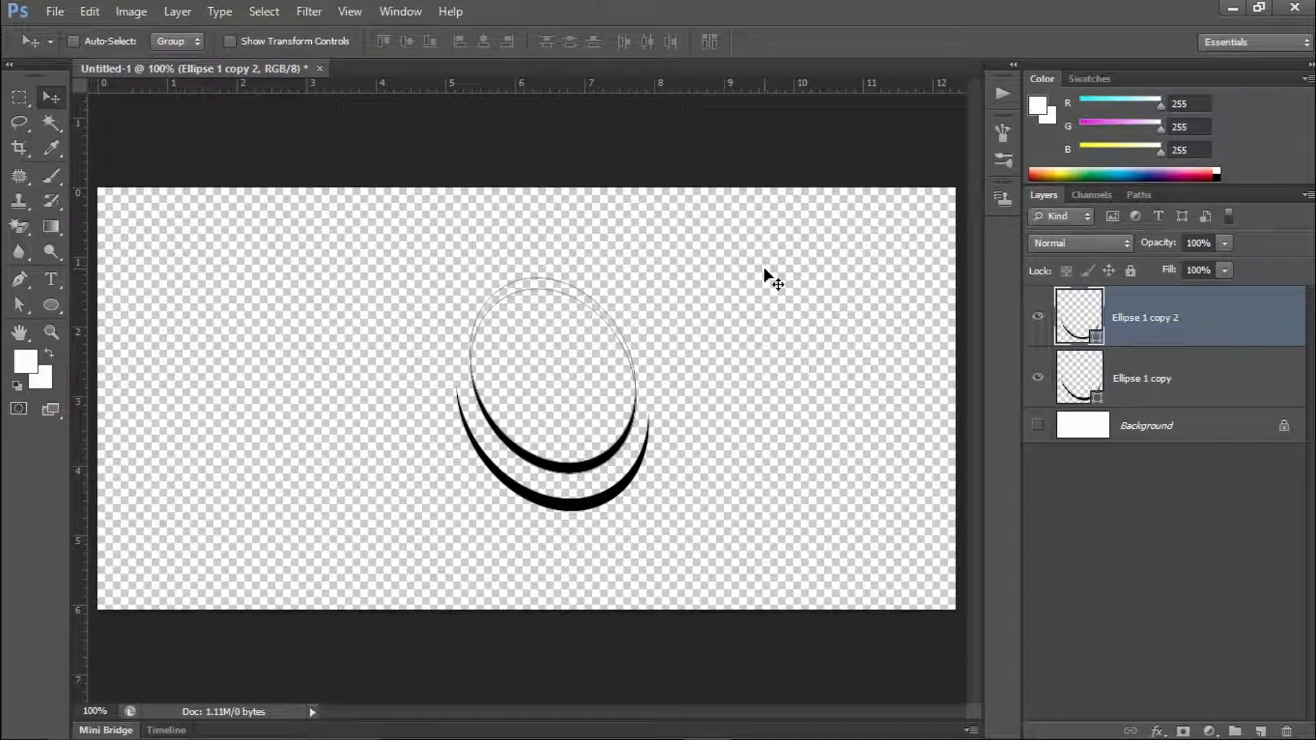
Nudge the smaller crescent downward and adjust it sideways so it nests evenly inside the larger crescent
key(Down)
key(Down)
key(Down)
key(Down)
key(Down)
key(Down)
key(Down)
key(Down)
key(Down)
key(Down)
key(Down)
key(Down)
key(Down)
key(Down)
key(Down)
key(Down)
key(Down)
key(Right)
key(Right)
key(Right)
key(Right)
key(Down)
key(Down)
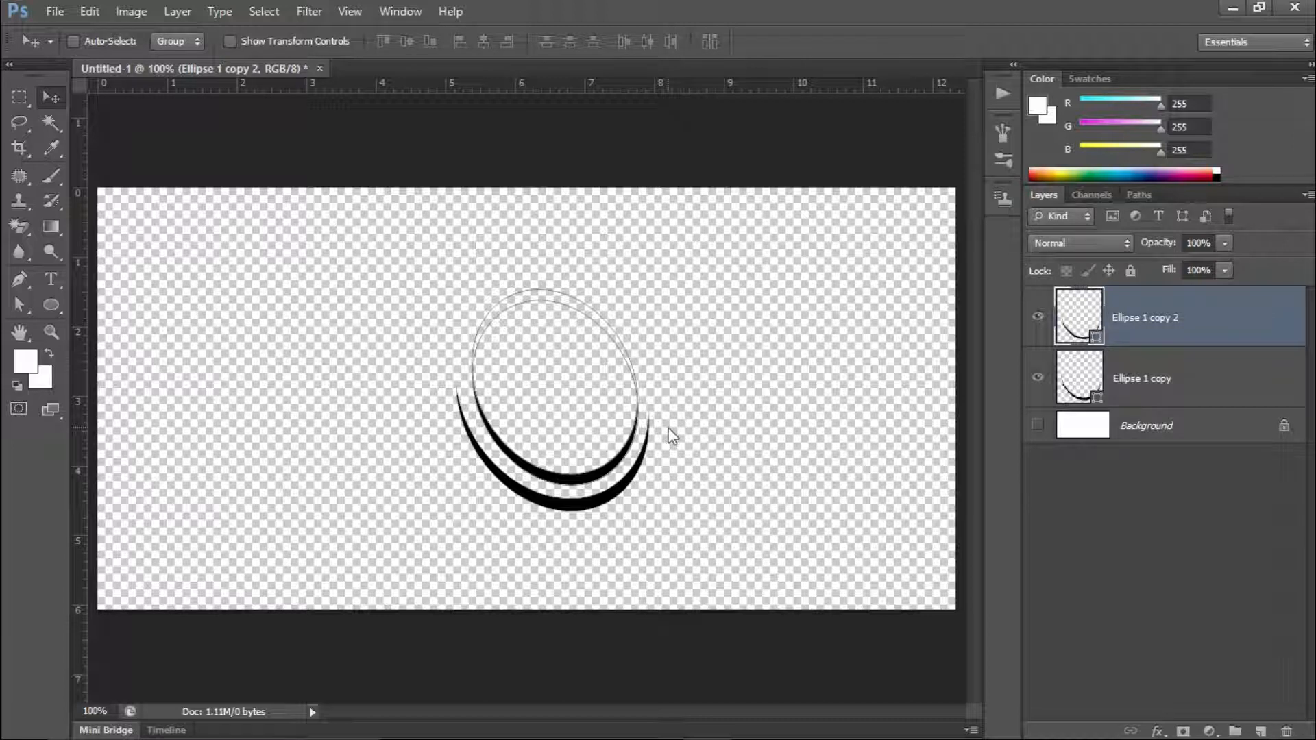
key(Left)
key(Left)
key(Left)
key(Down)
key(Right)
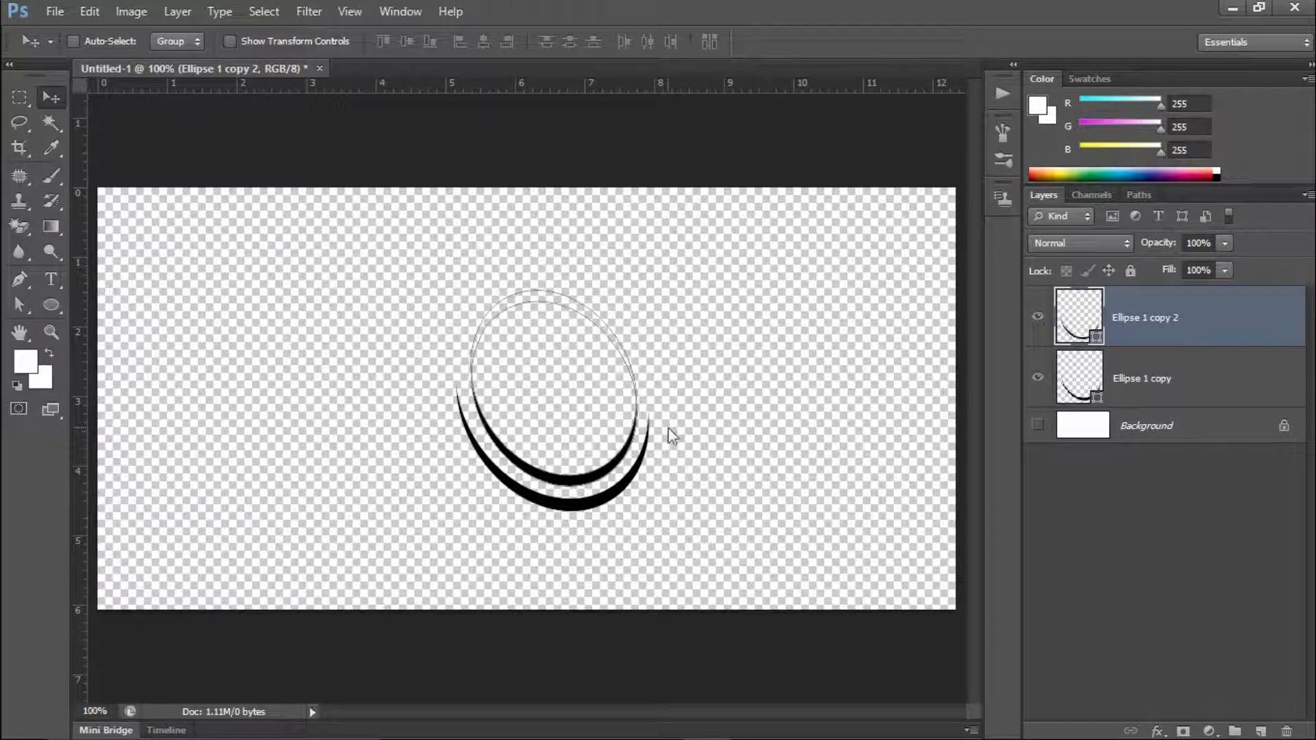
key(Left)
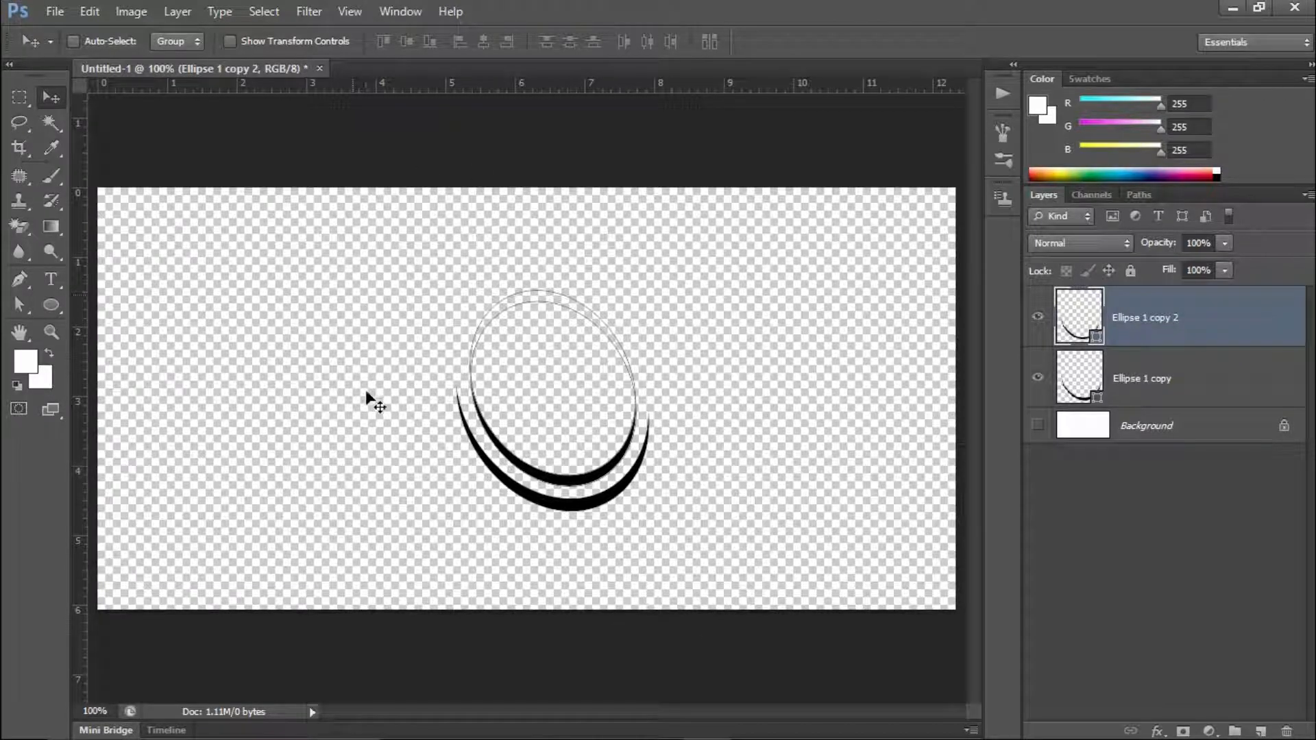
Draw a black circle about 362 px in diameter with the Ellipse tool, covering both crescents
click(53, 302)
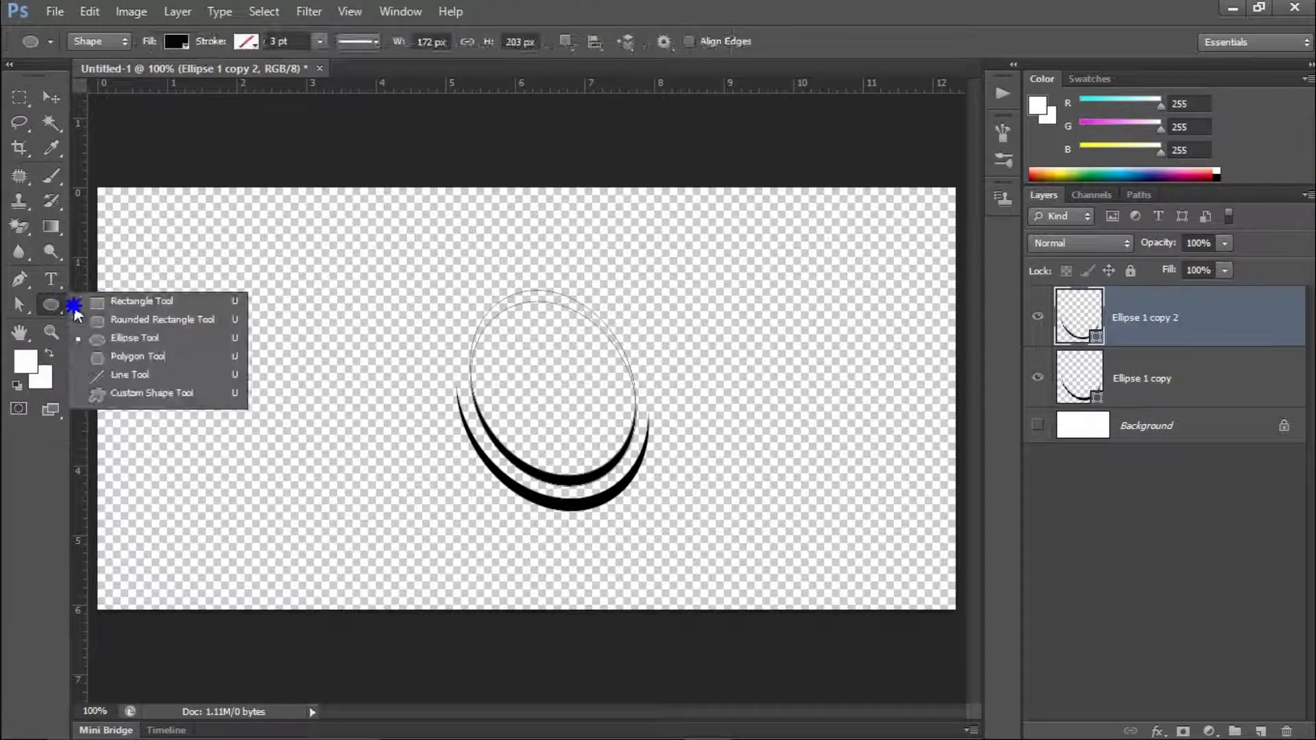
click(180, 342)
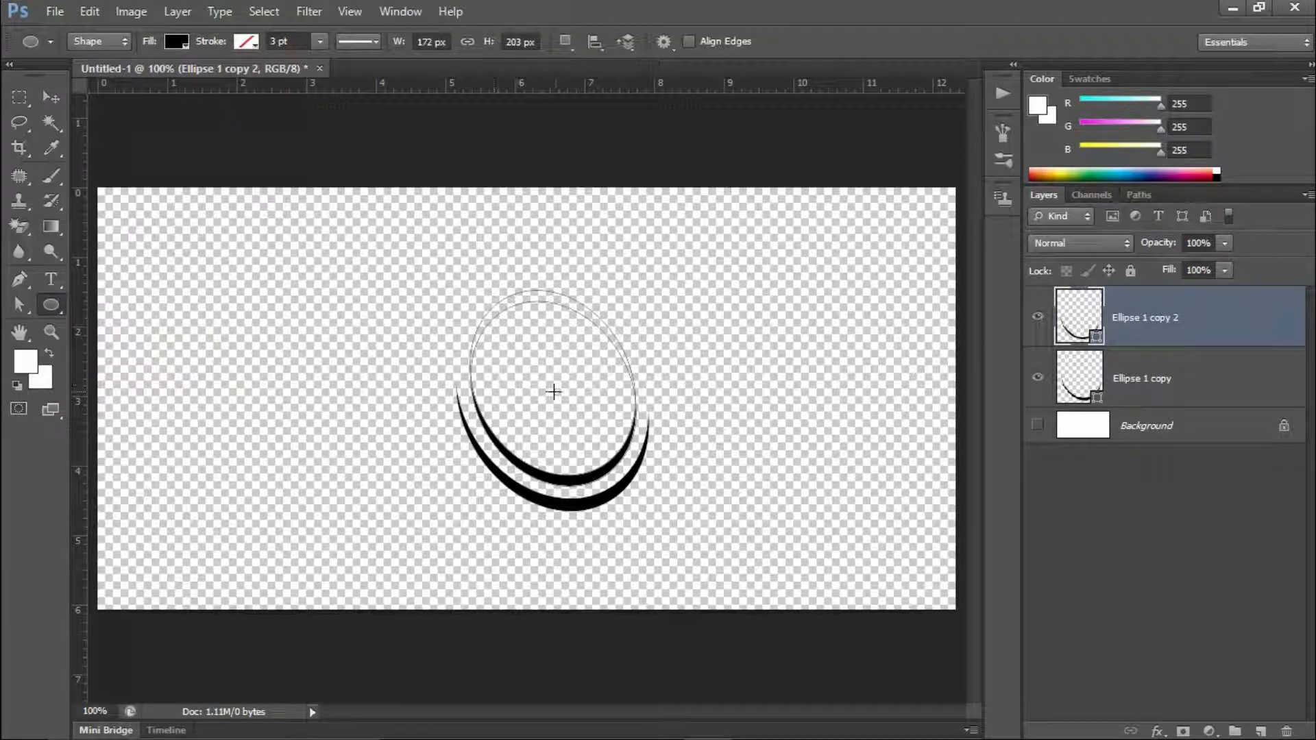
drag(525, 385, 802, 558)
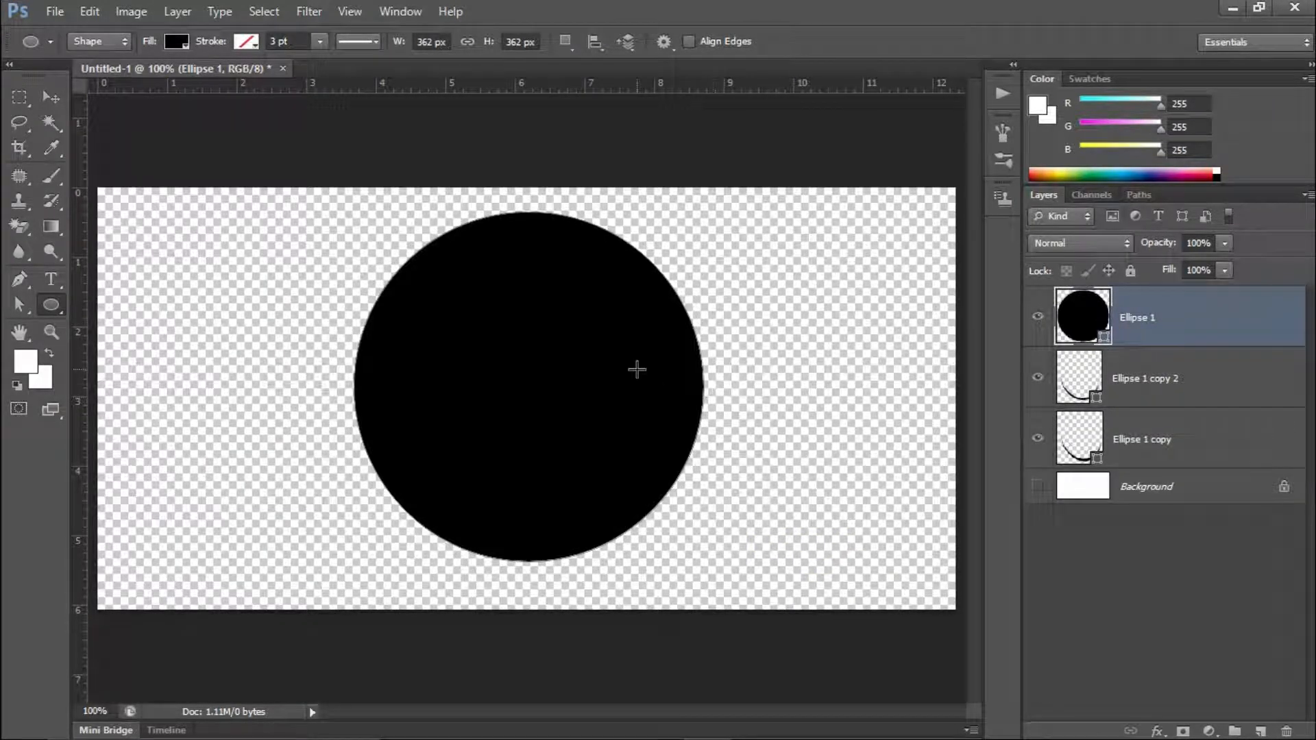
key(v)
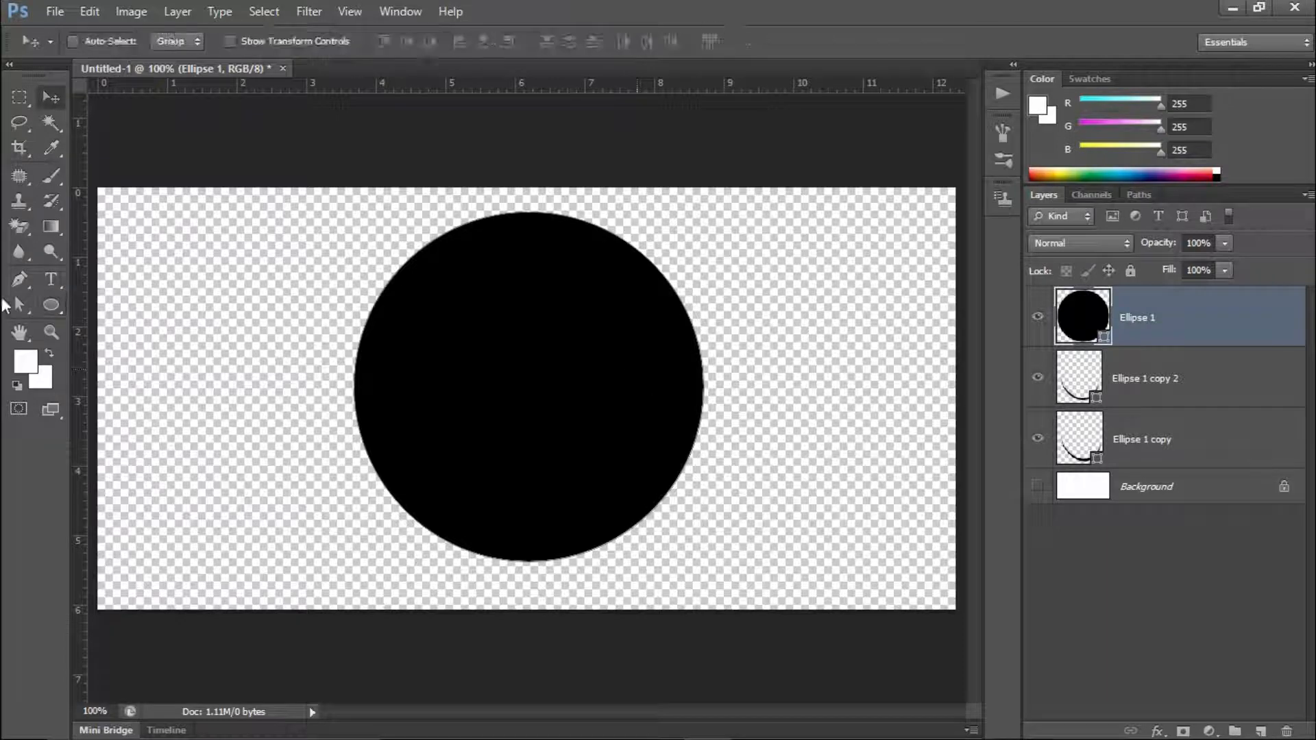
Change the large circle's fill colour to pinkish red
click(52, 304)
click(179, 47)
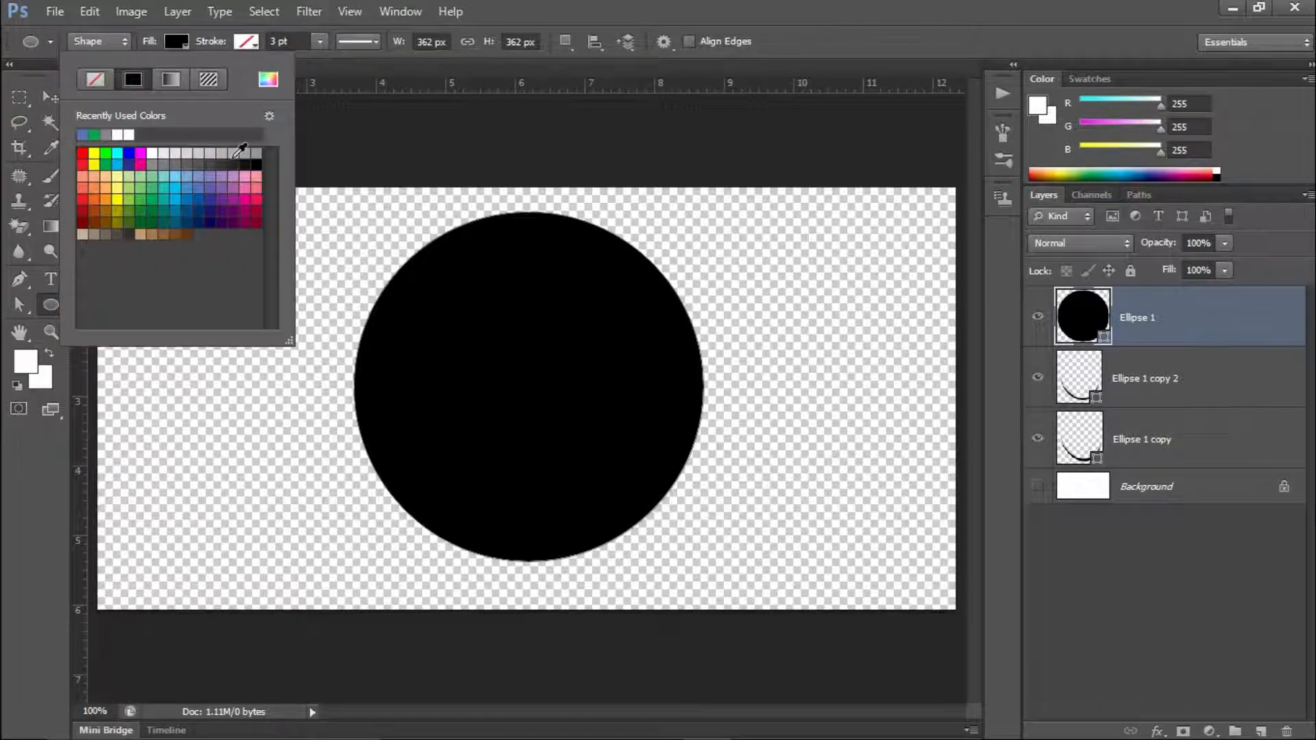
click(262, 184)
click(641, 31)
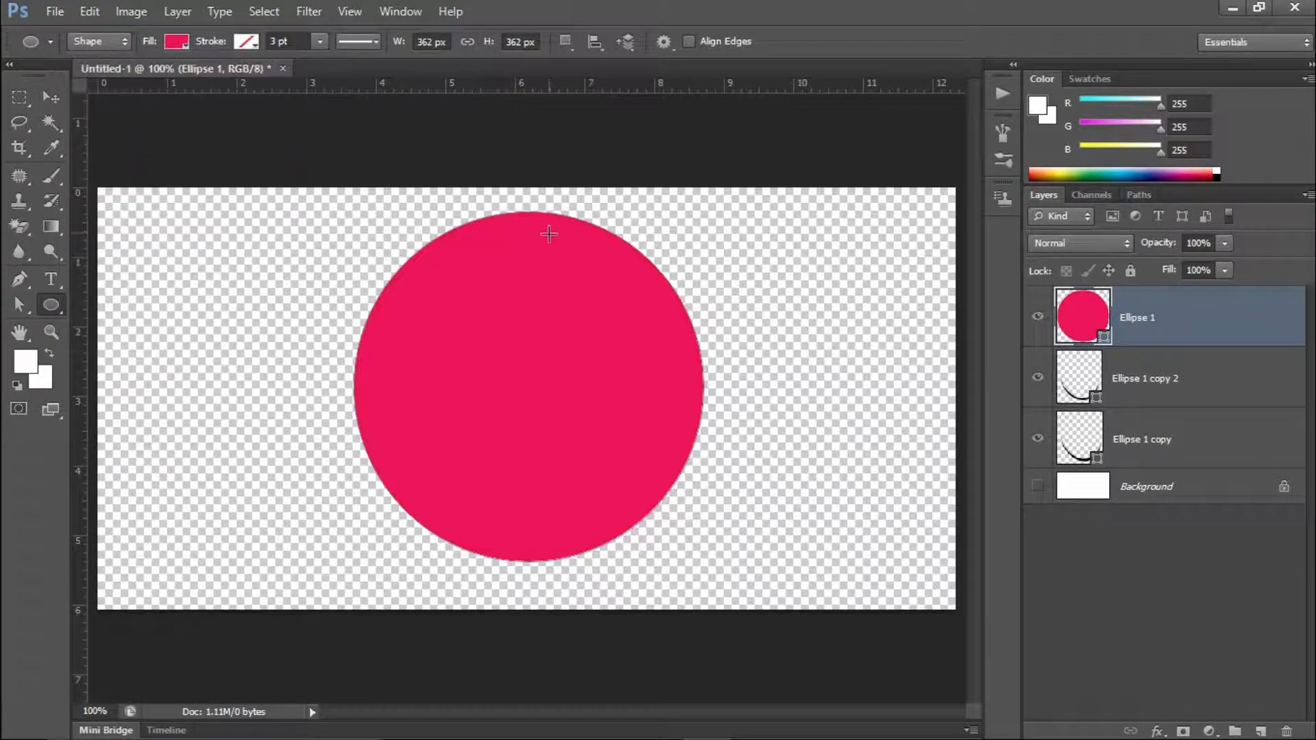
key(v)
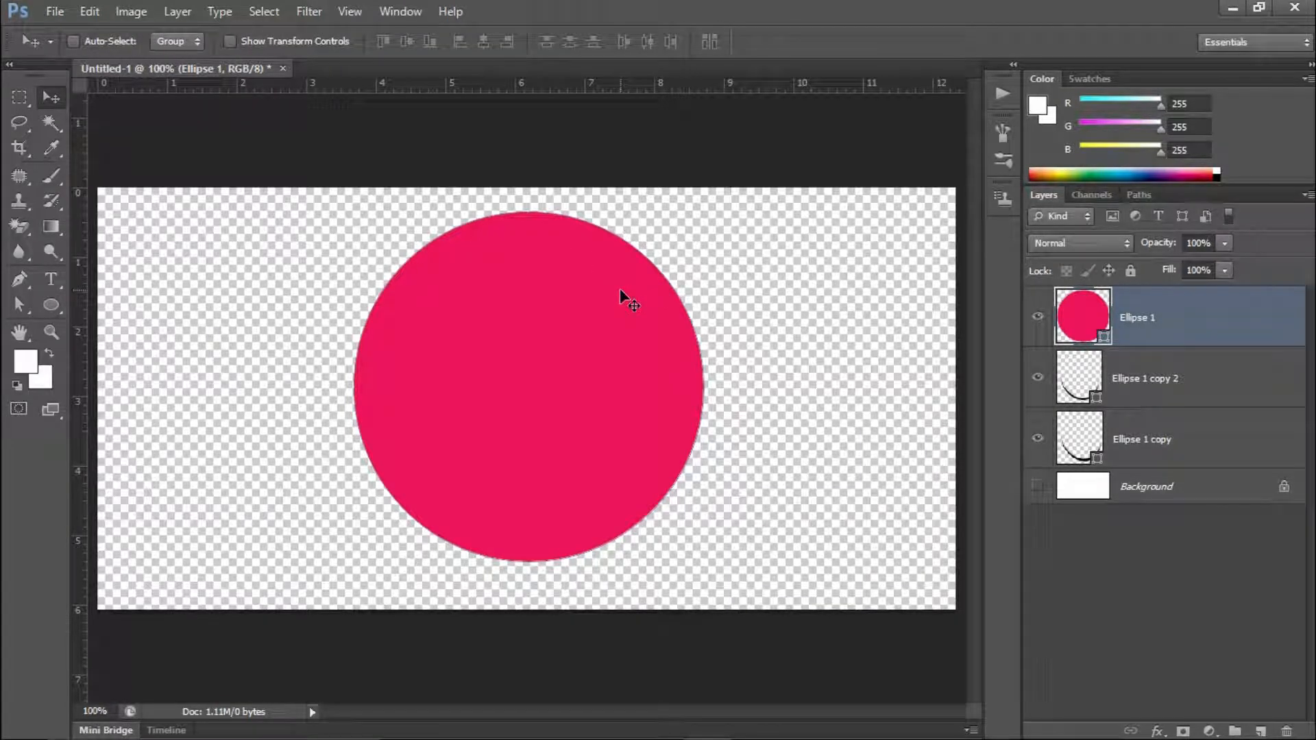
Duplicate the pinkish-red circle, scale the copy proportionally to about 94.75% and shift it slightly right and up
key(ctrl+j)
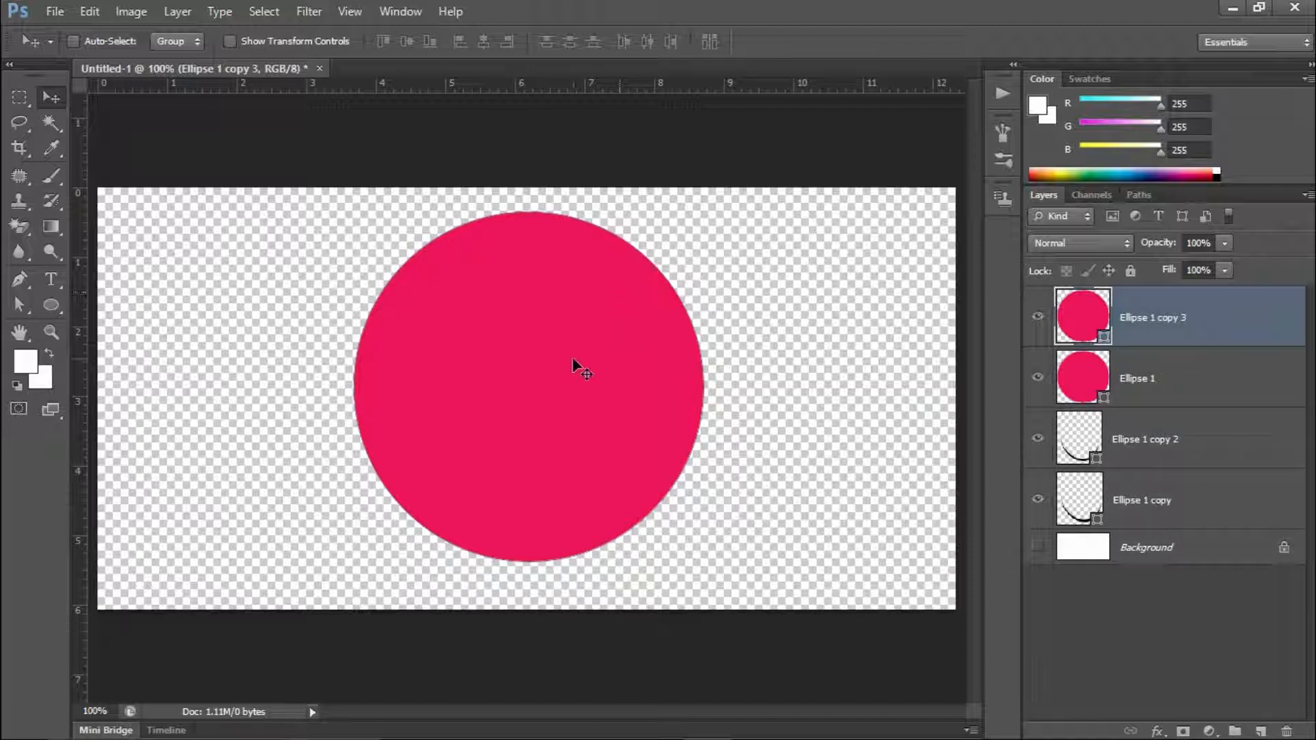
key(ctrl+t)
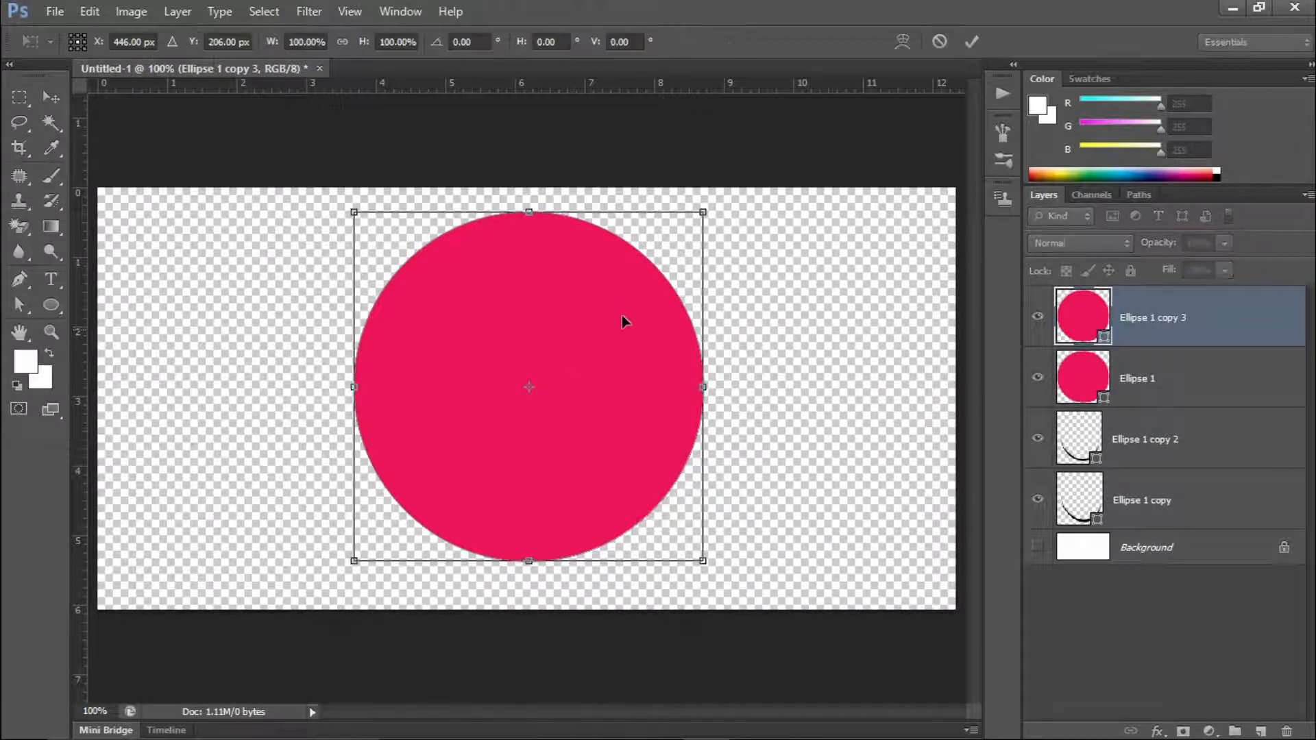
click(702, 213)
drag(701, 213, 694, 222)
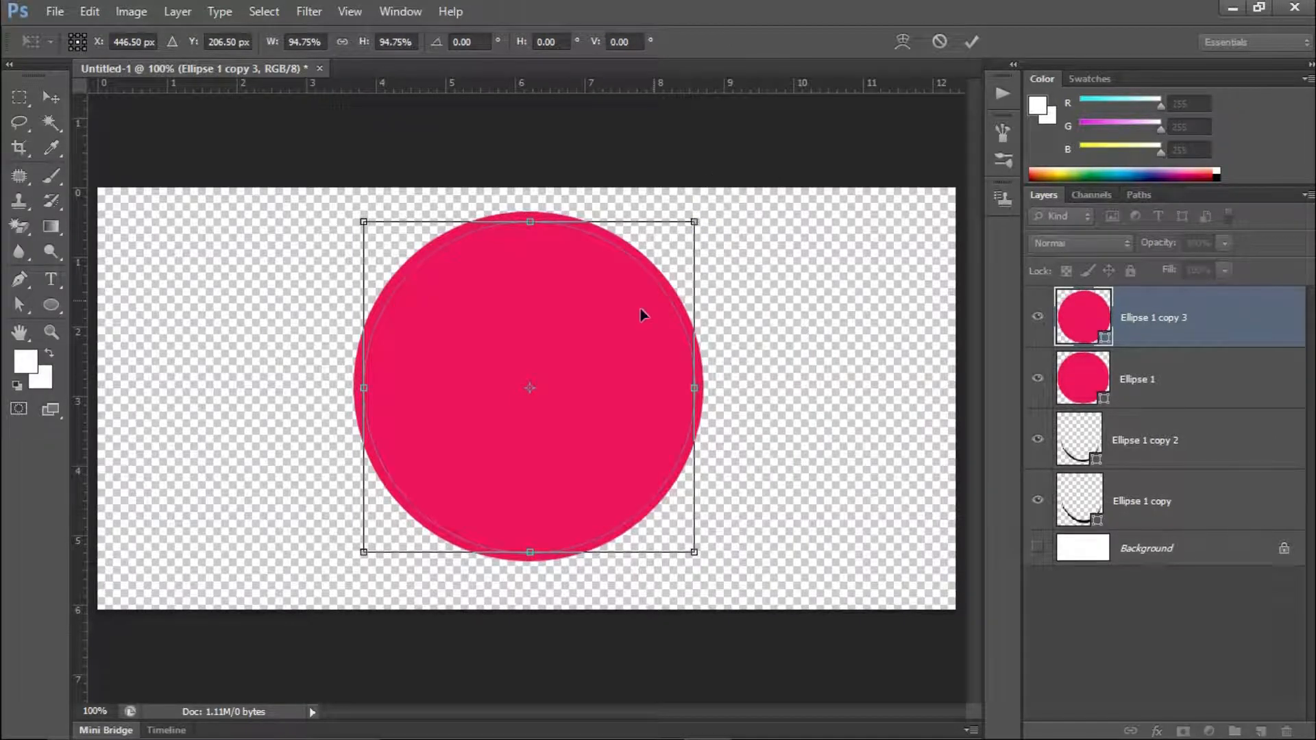
drag(454, 334, 459, 332)
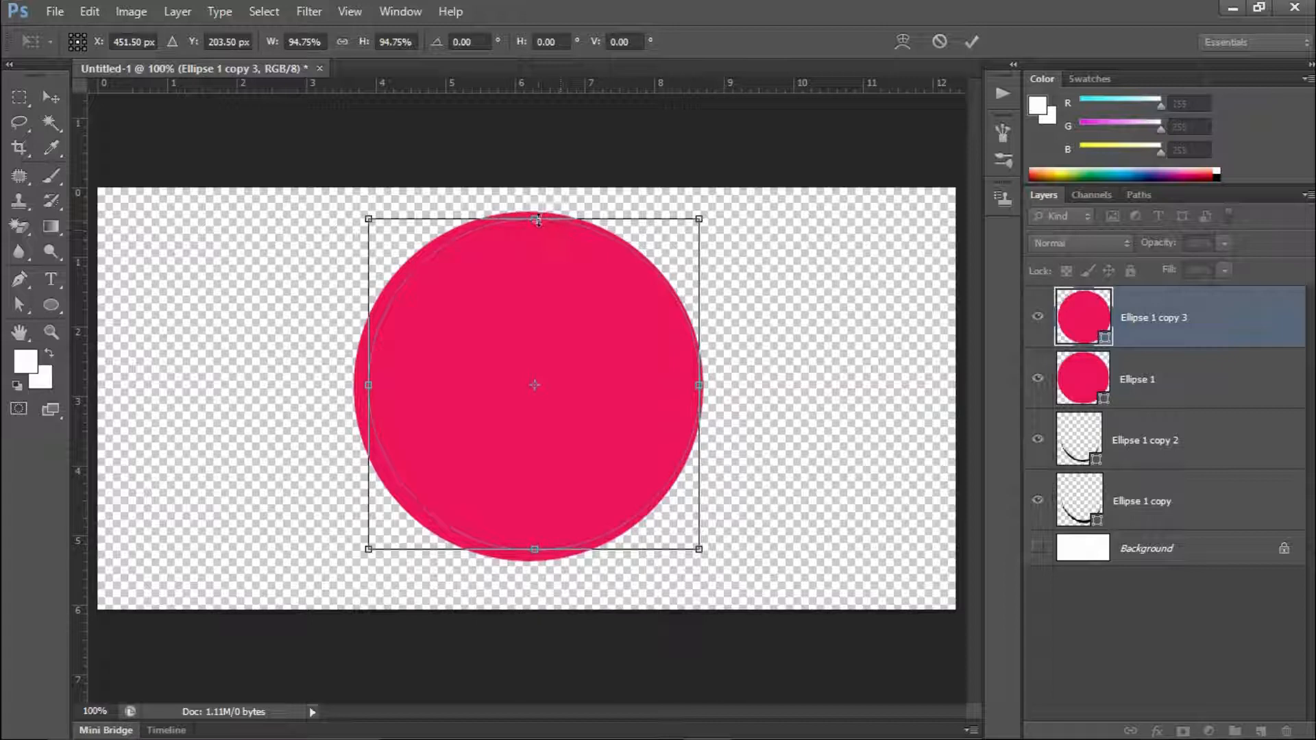
Stretch the circle copy to about 96.7% width and 95.3% height, meeting the original's right edge, and select both circle layers
drag(535, 218, 535, 214)
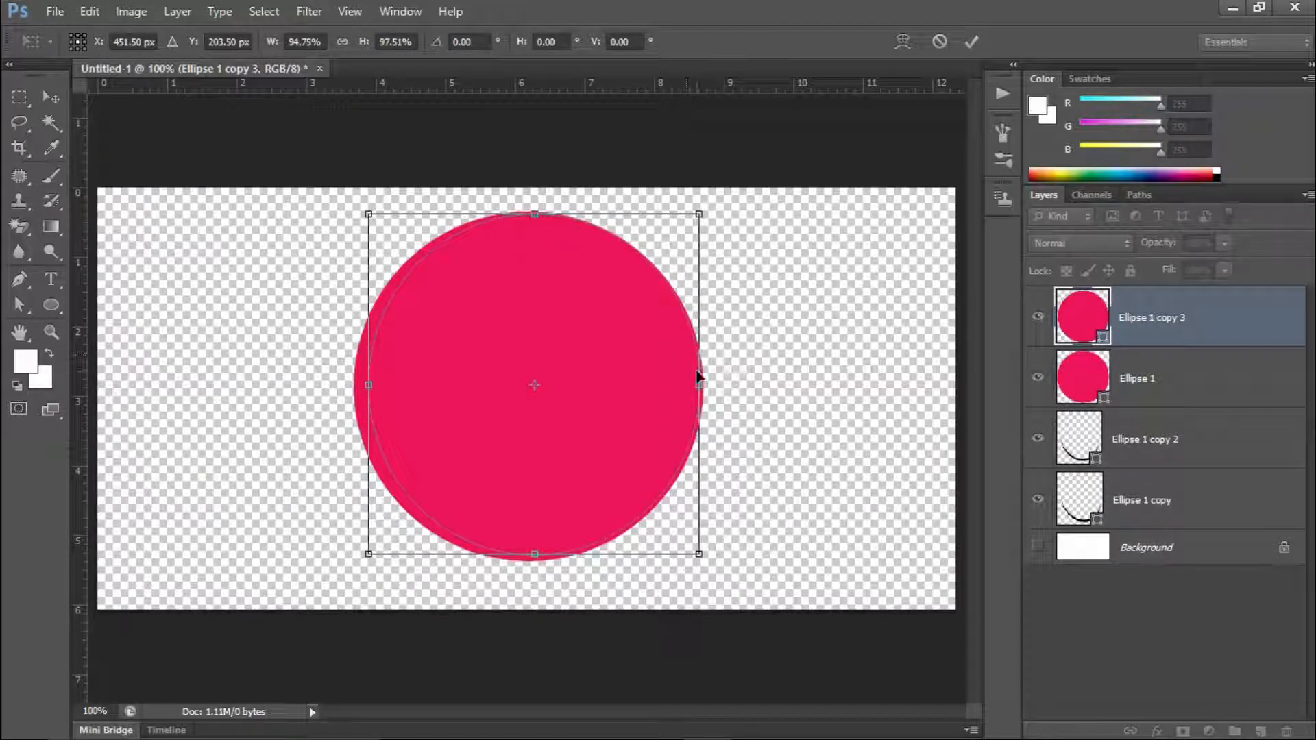
drag(698, 385, 705, 387)
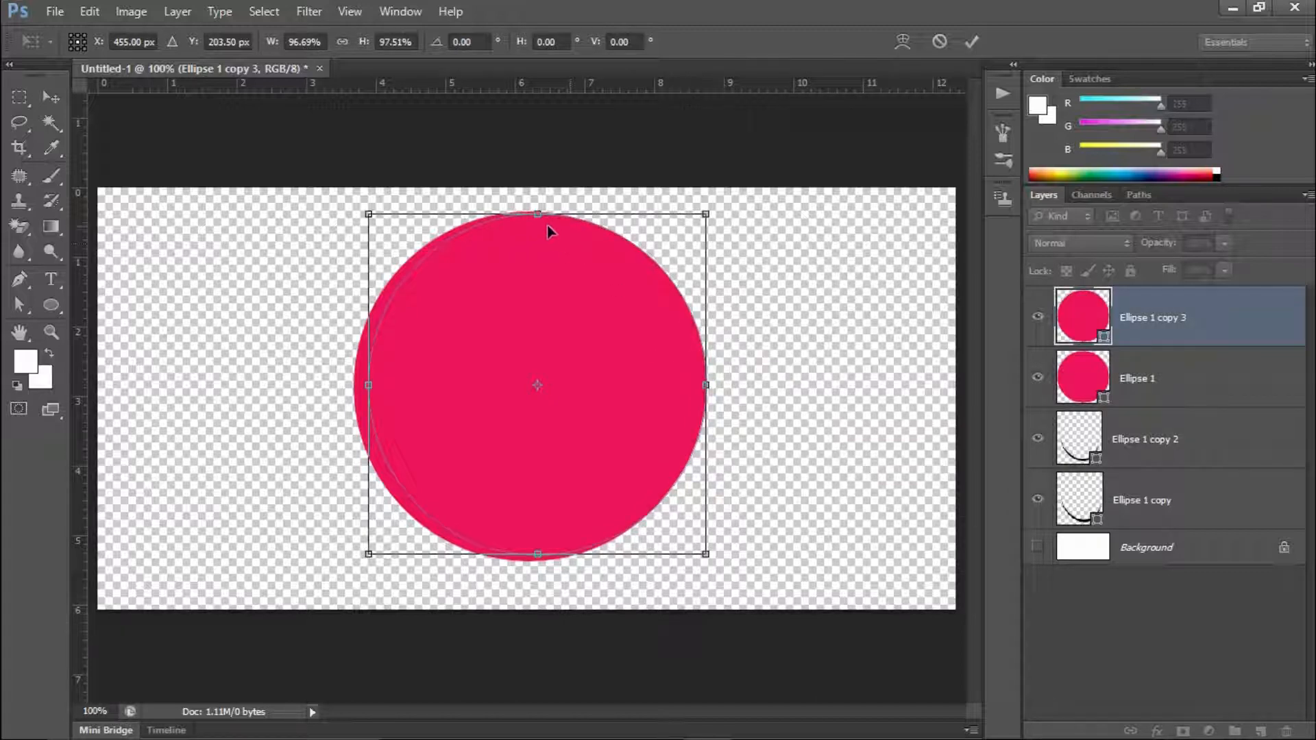
drag(537, 217, 538, 220)
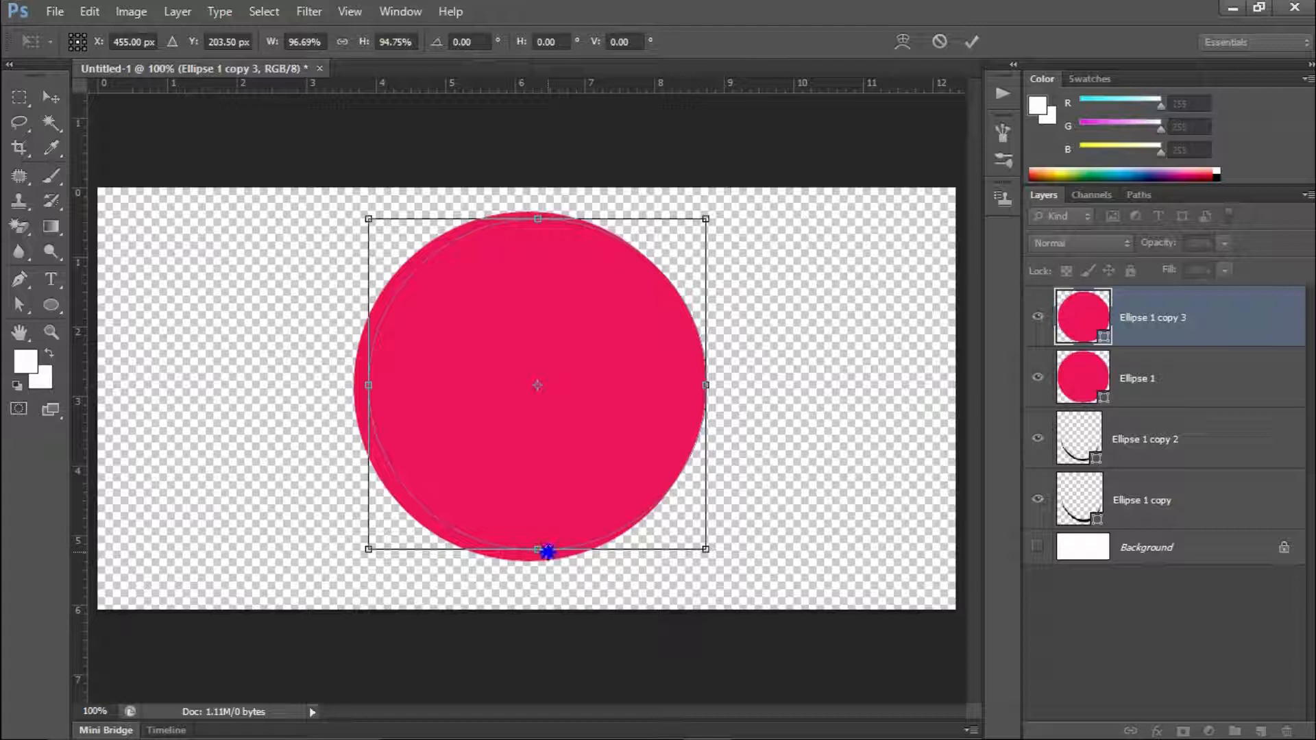
drag(548, 554, 550, 552)
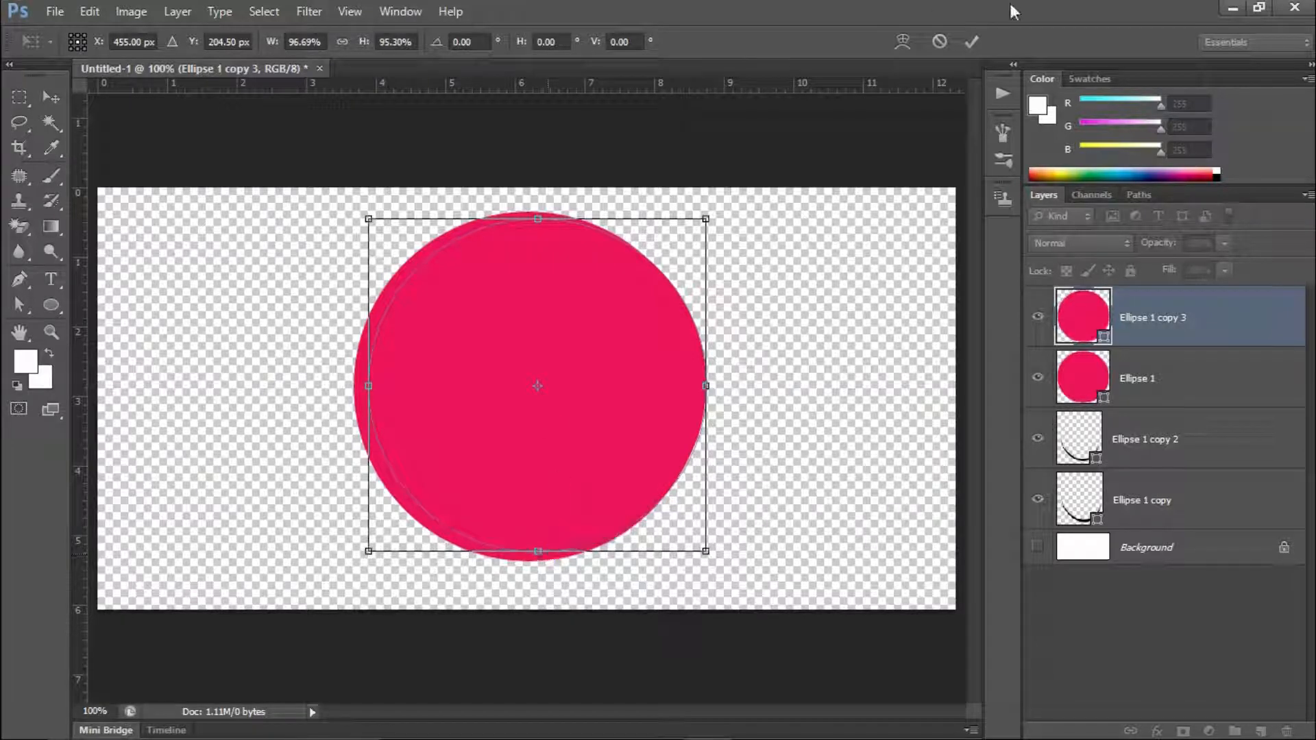
click(973, 41)
shift+click(1170, 370)
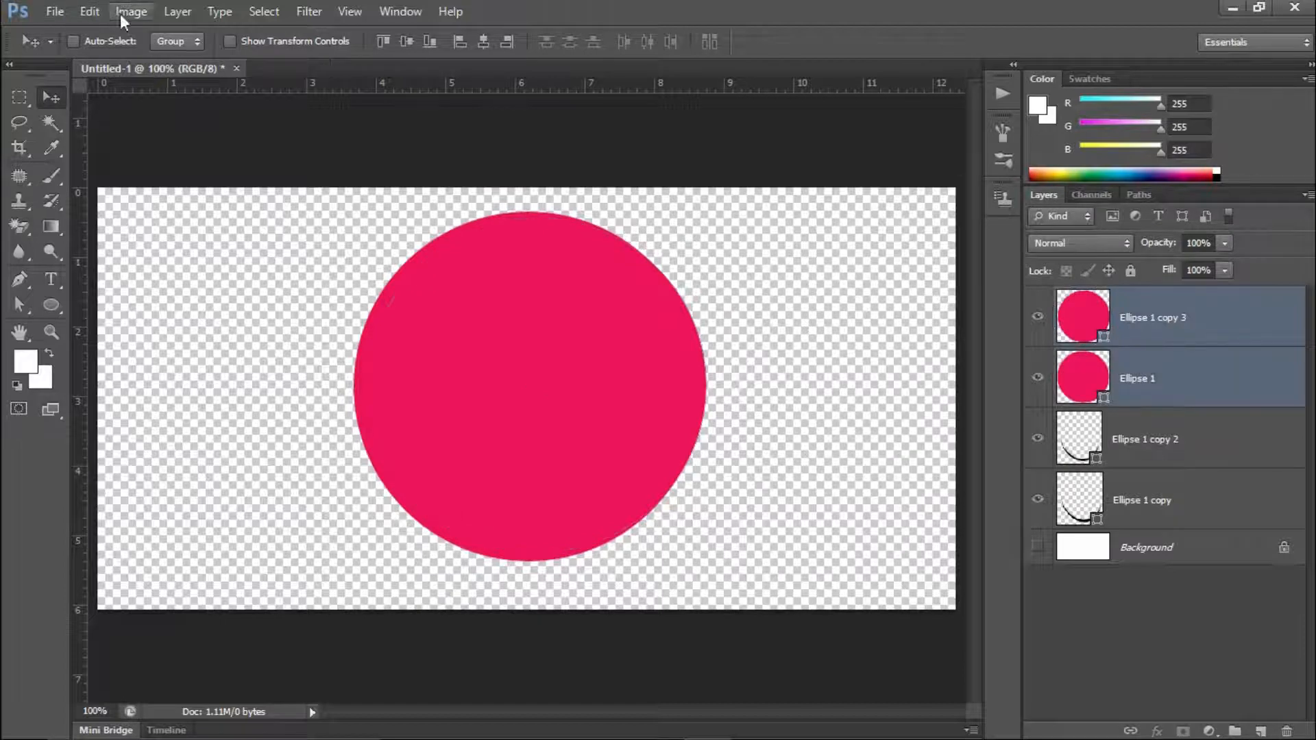
click(176, 12)
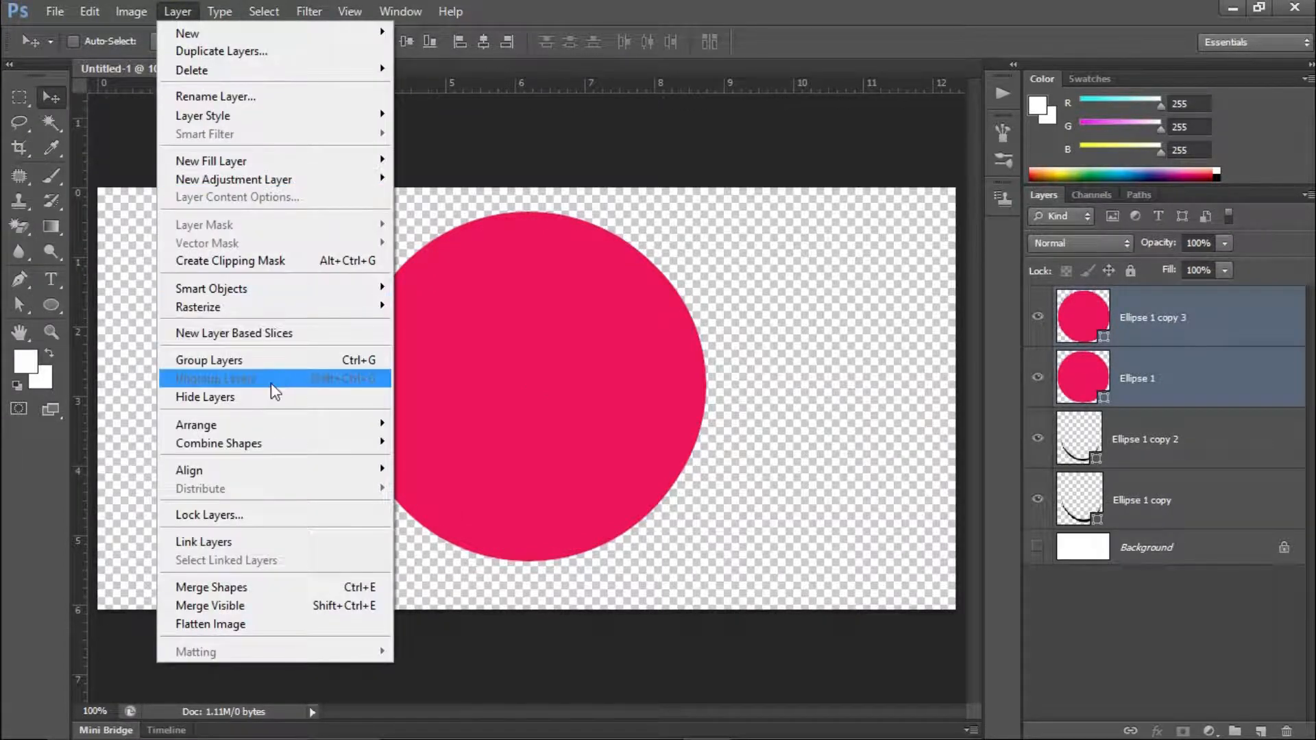
mouse_move(246, 445)
click(472, 449)
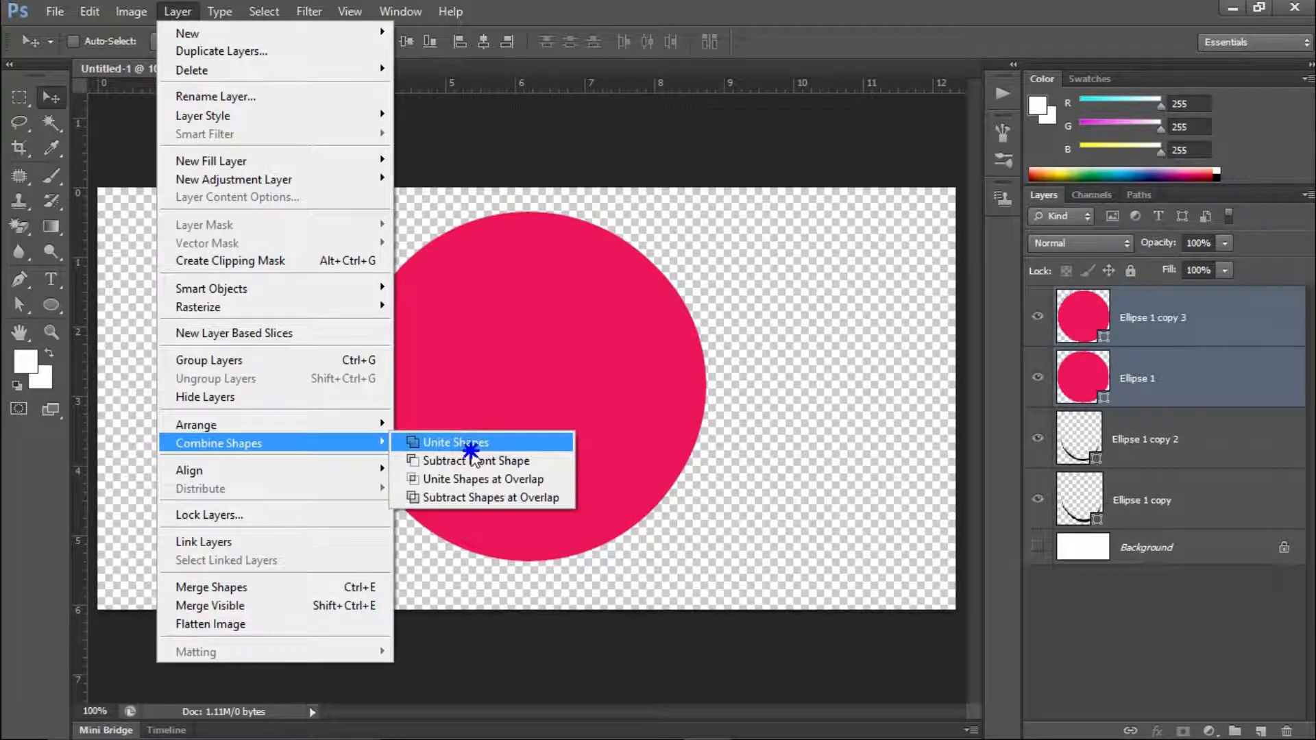
key(ctrl+z)
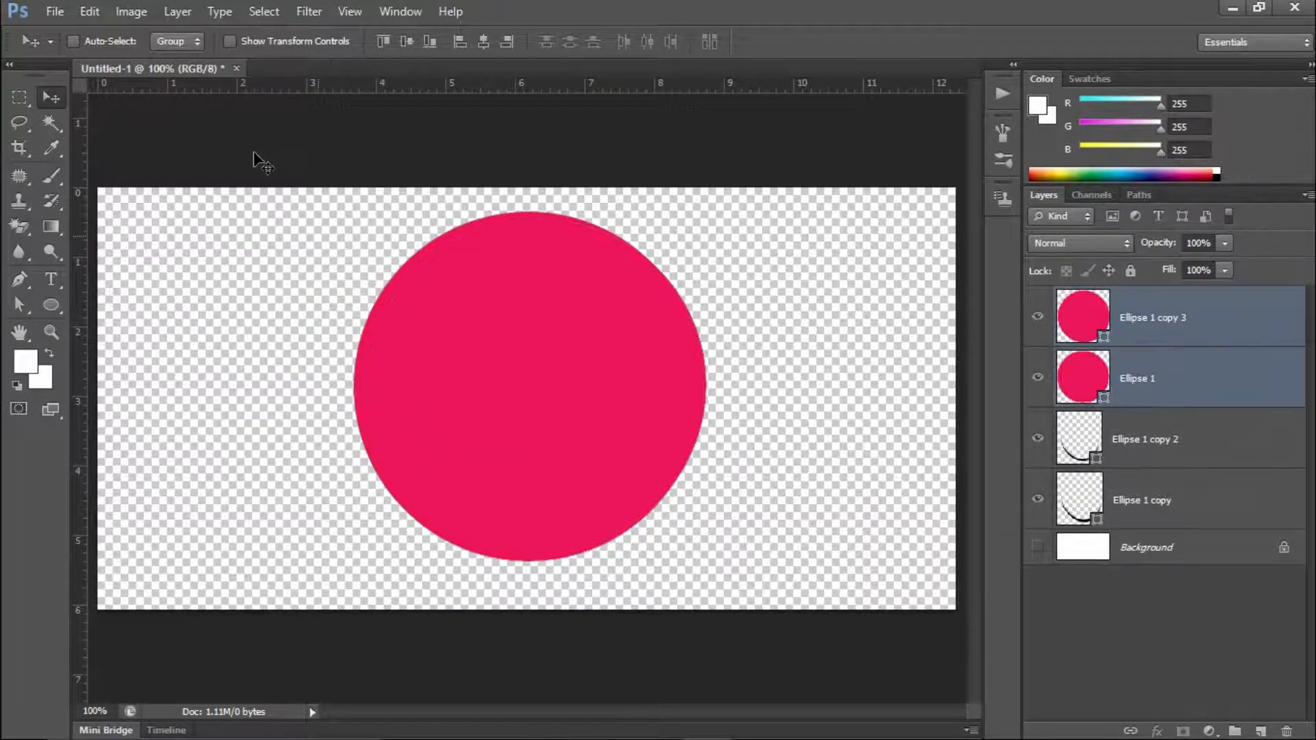
Subtract the front circle from the larger circle behind it to form a tapered ring
click(176, 12)
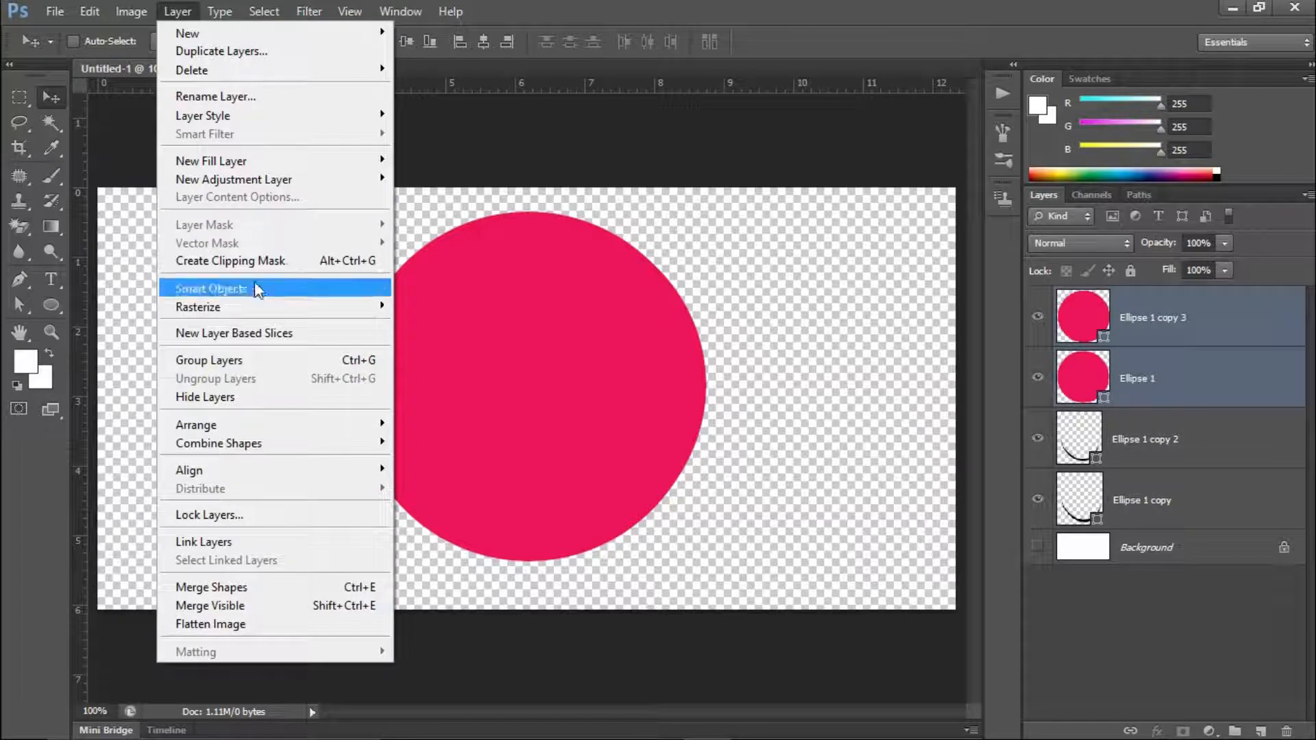
mouse_move(235, 449)
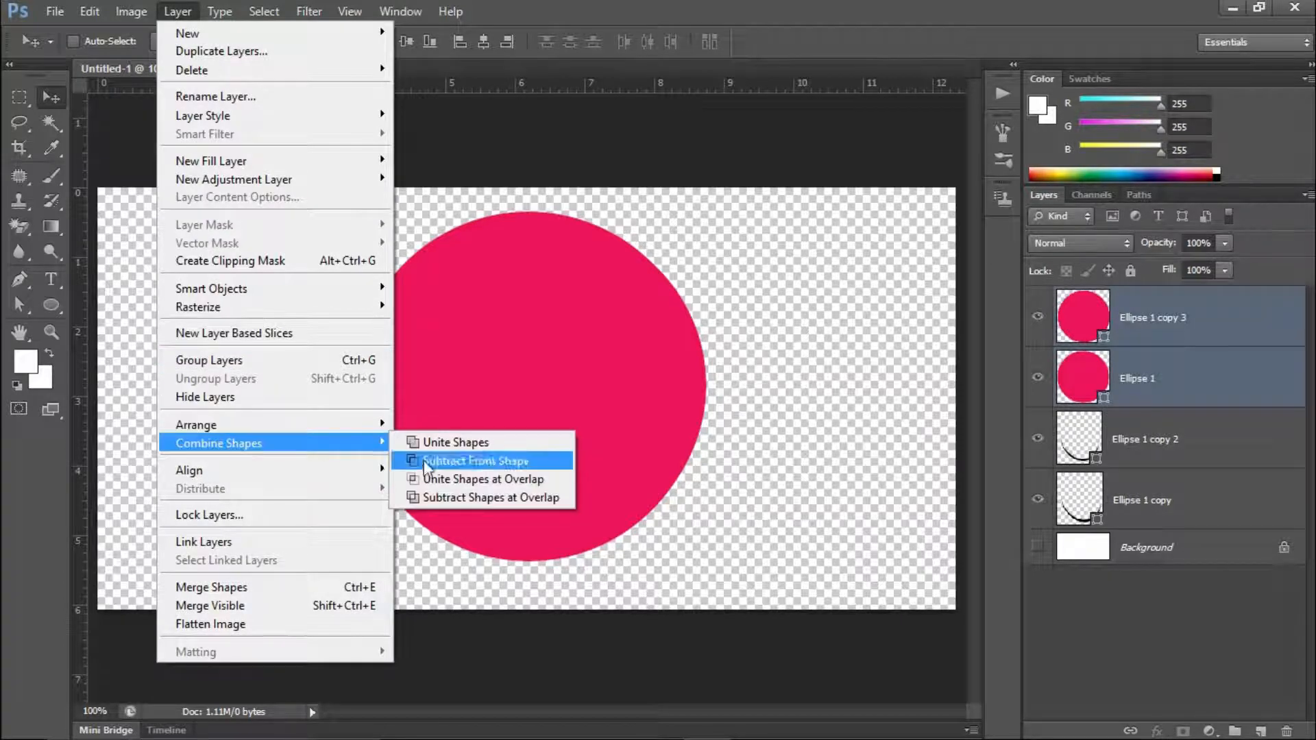
click(475, 463)
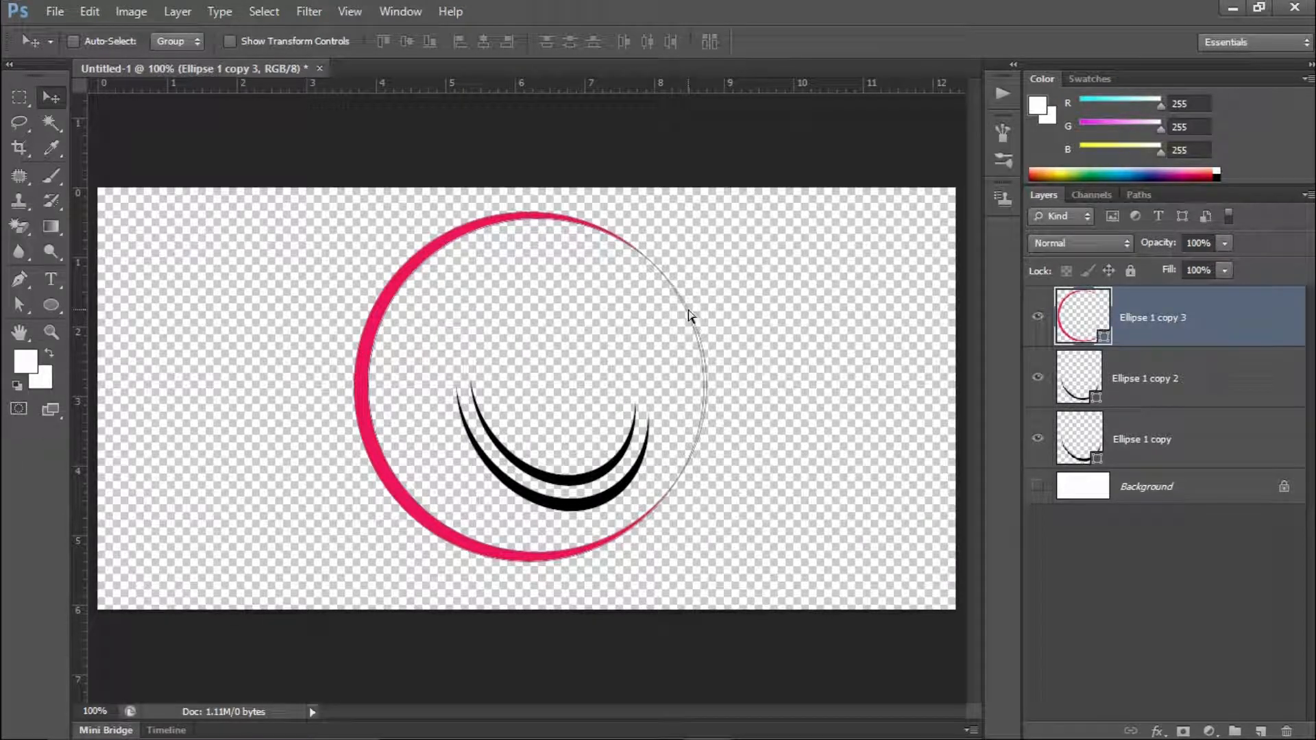
Duplicate the pinkish-red tapered ring, flip the copy horizontally and scale it down to about 91%
key(ctrl+j)
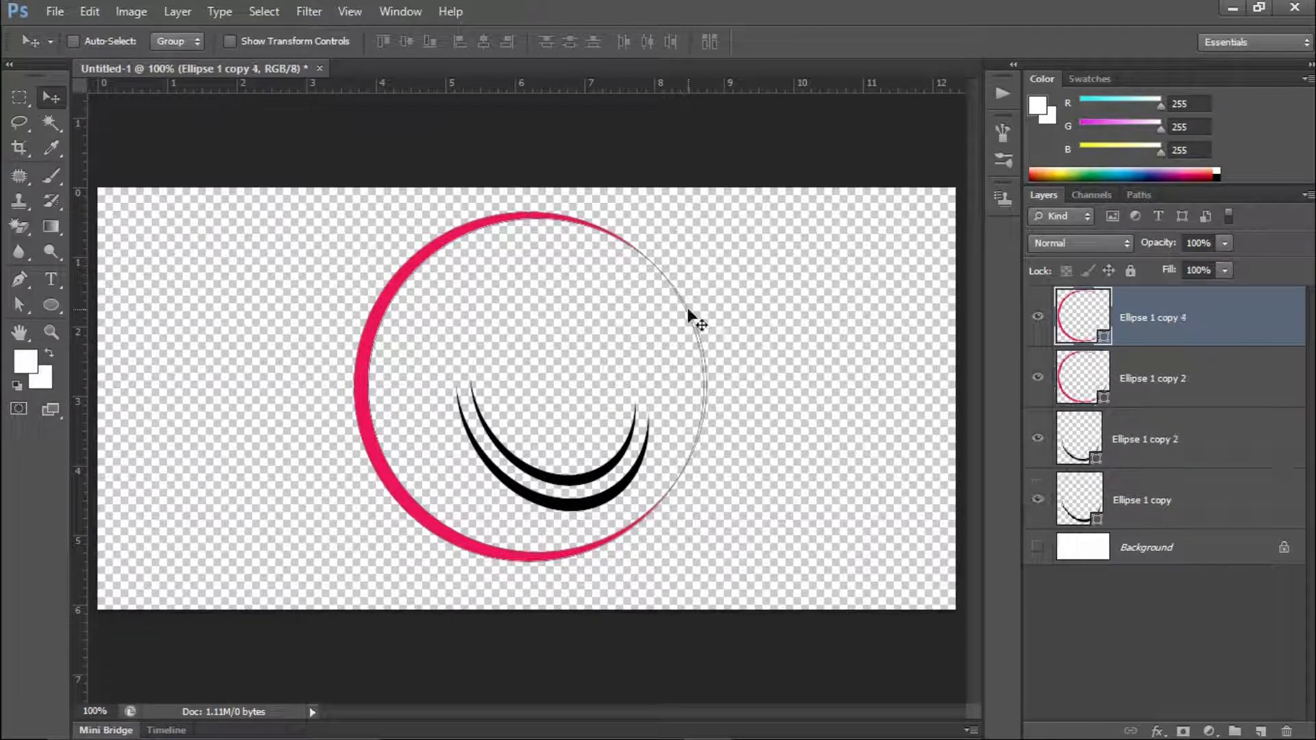
key(ctrl+t)
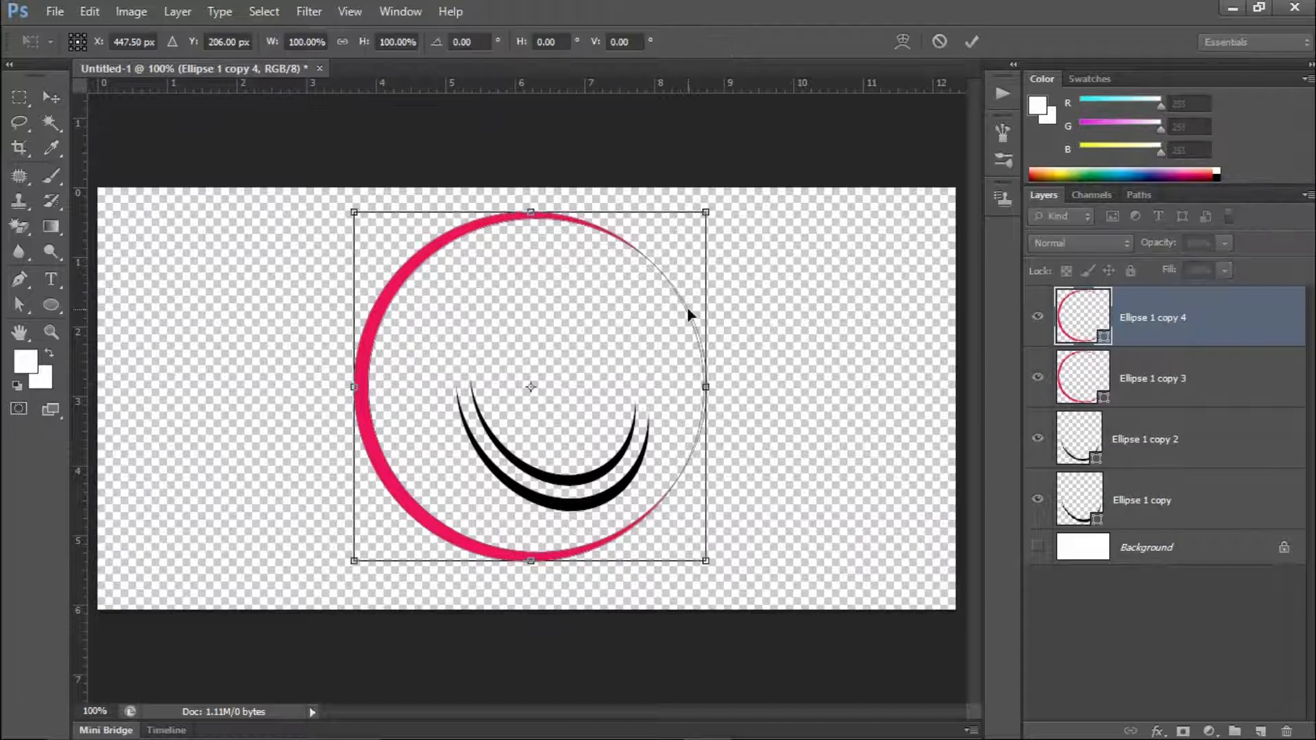
right_click(626, 312)
click(716, 603)
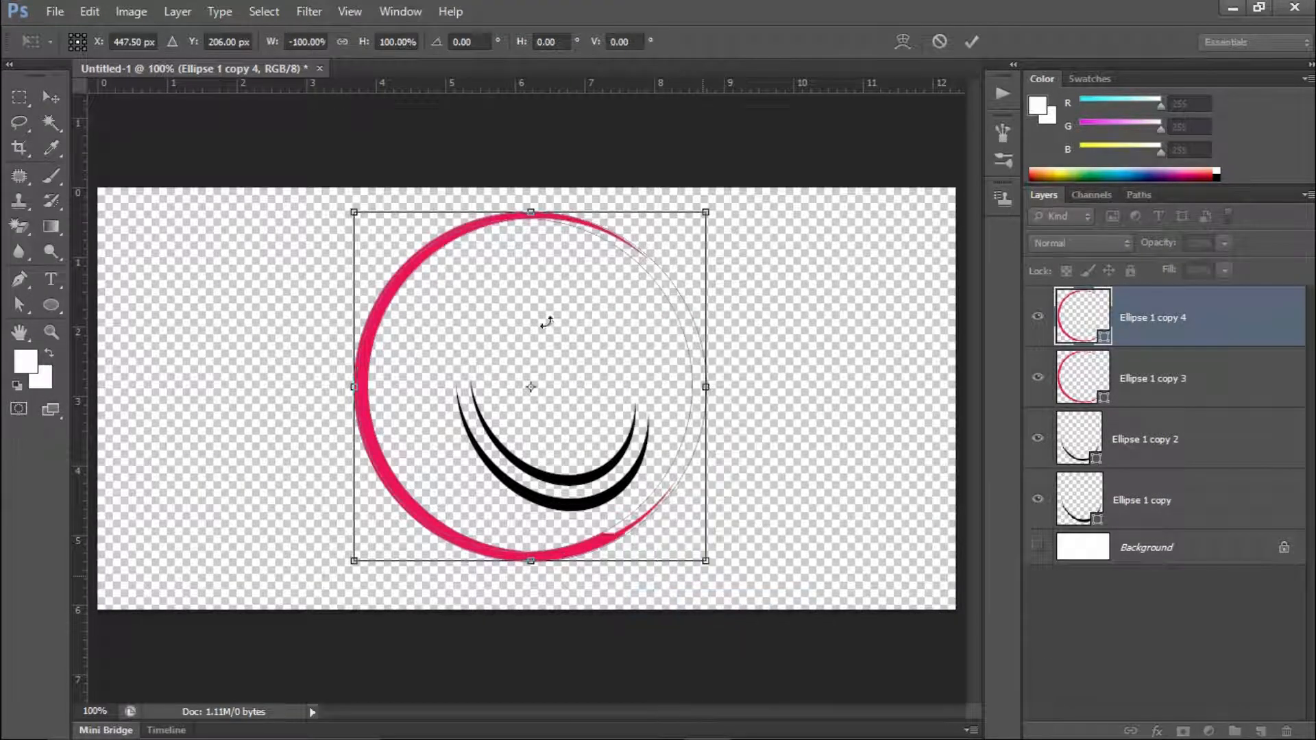
drag(706, 211, 691, 226)
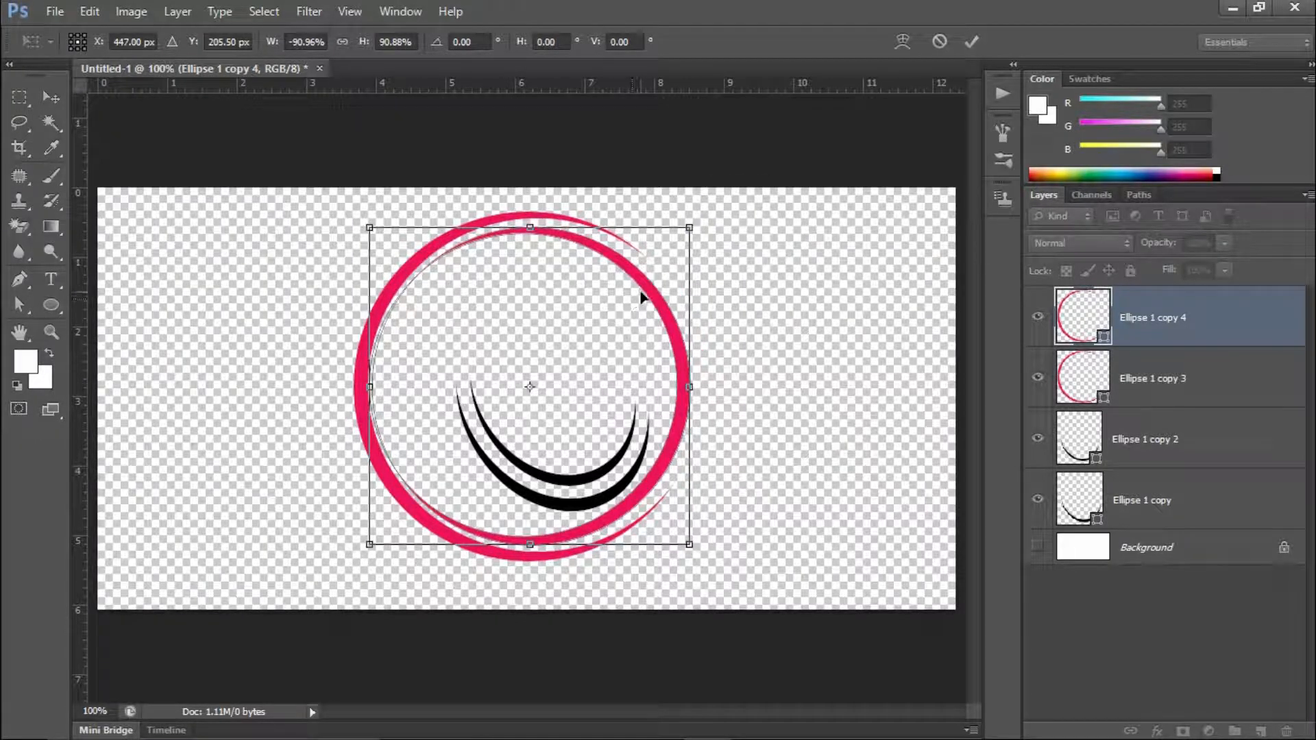
Shift the flipped ring right and nudge it up to X 455 px, Y 203.5 px, nesting it inside the larger ring
drag(647, 288, 652, 289)
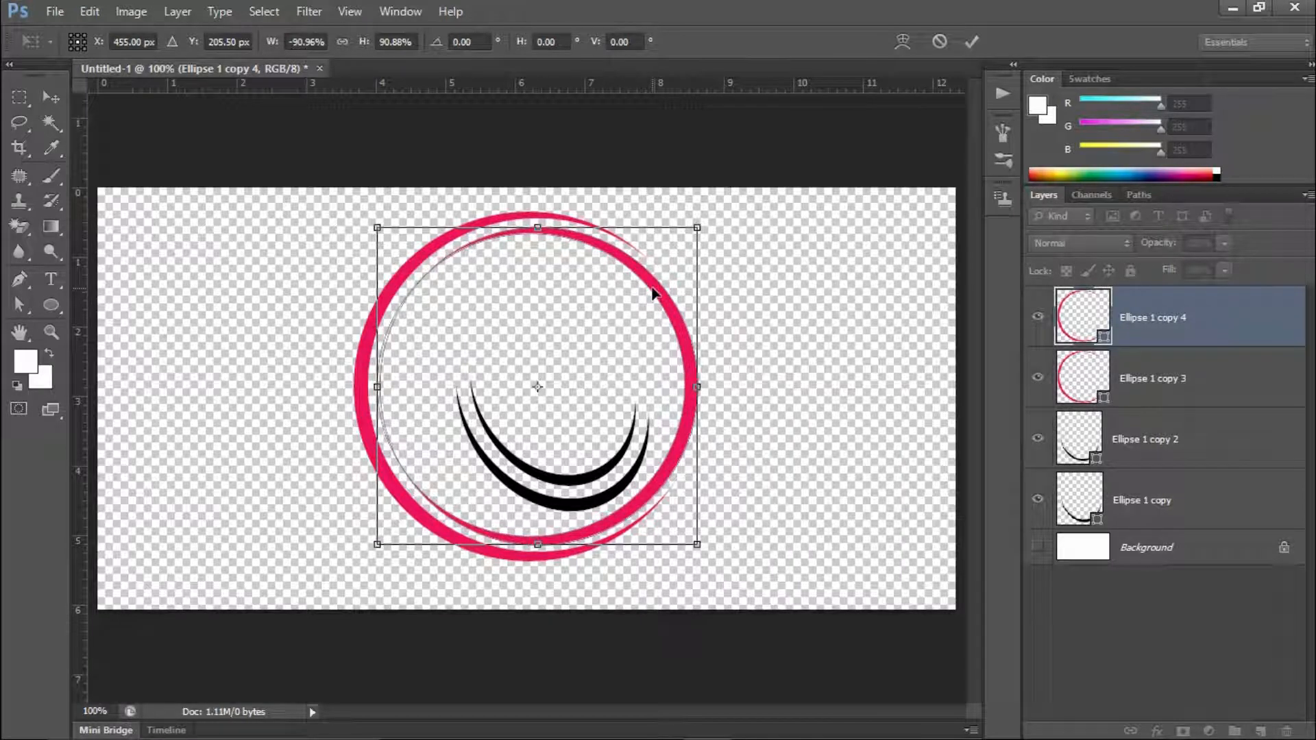
key(Up)
key(Up)
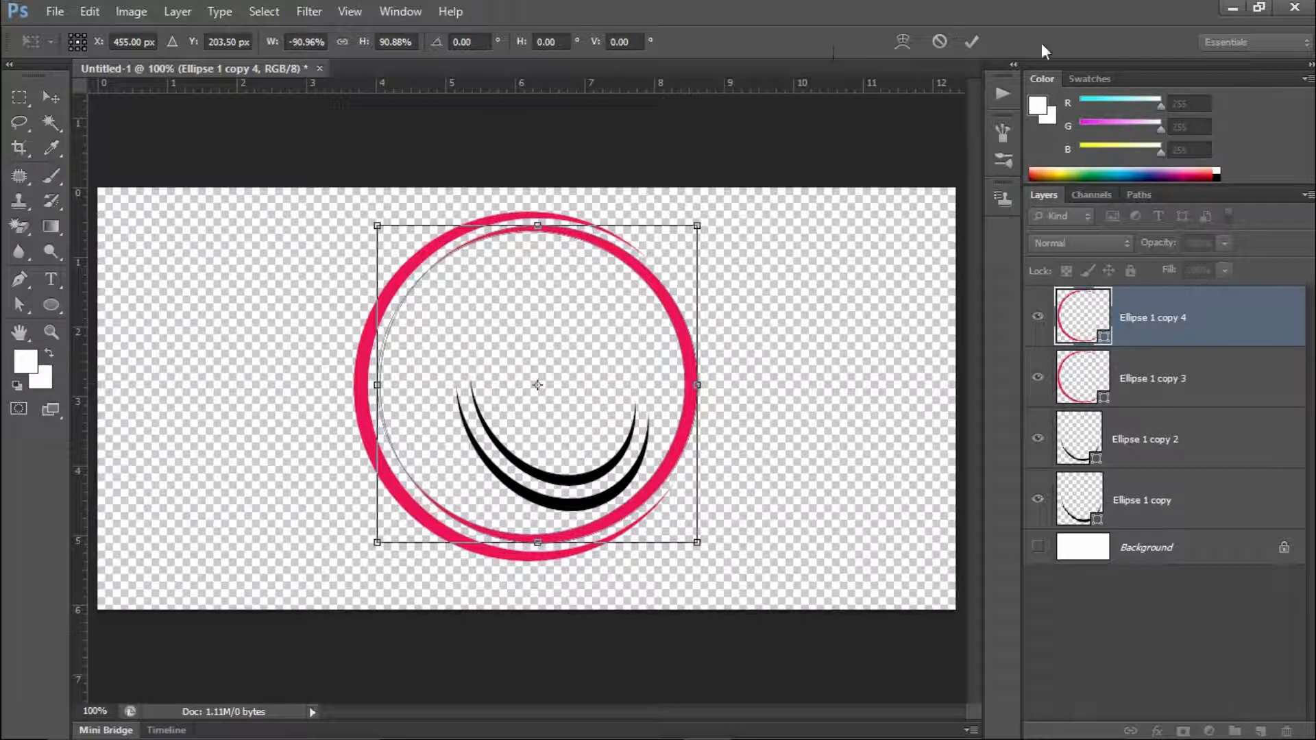
click(971, 42)
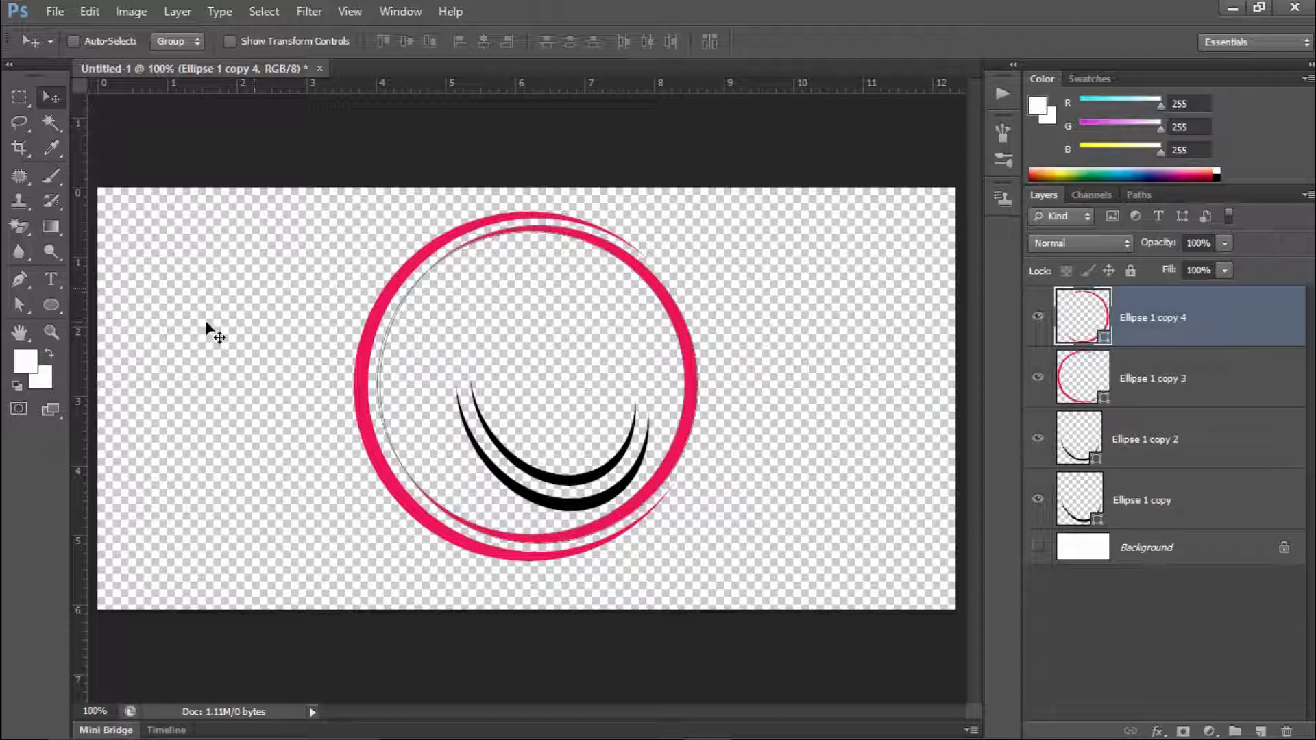
Add a black letter U in Arial Bold 50 pt to the left of the rings
click(59, 277)
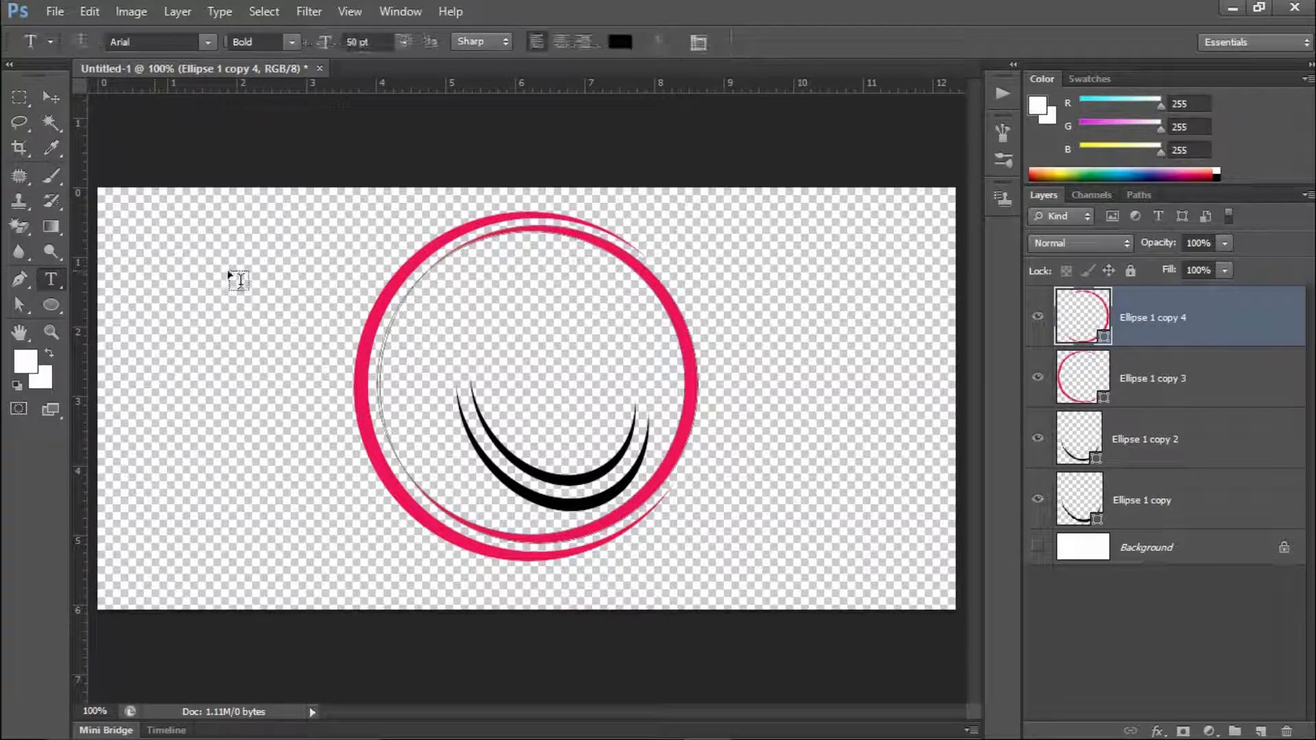
click(229, 348)
text(U)
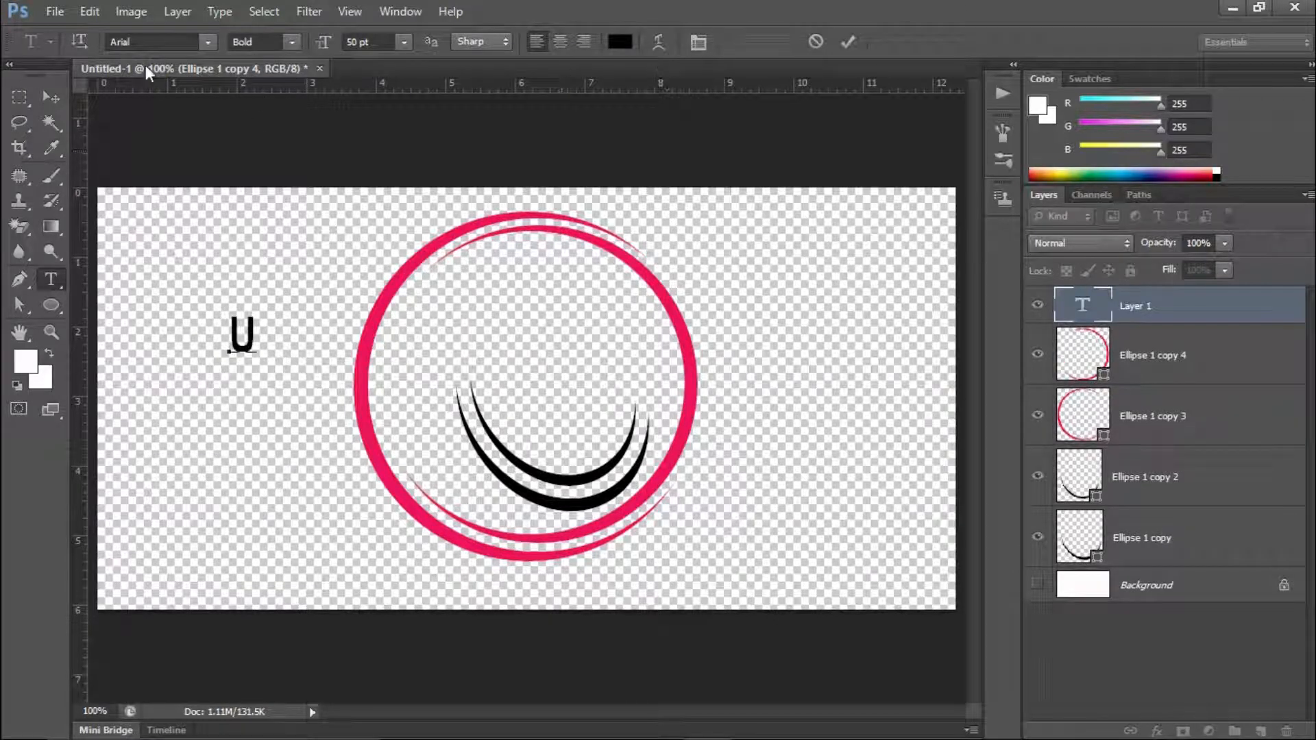
click(854, 43)
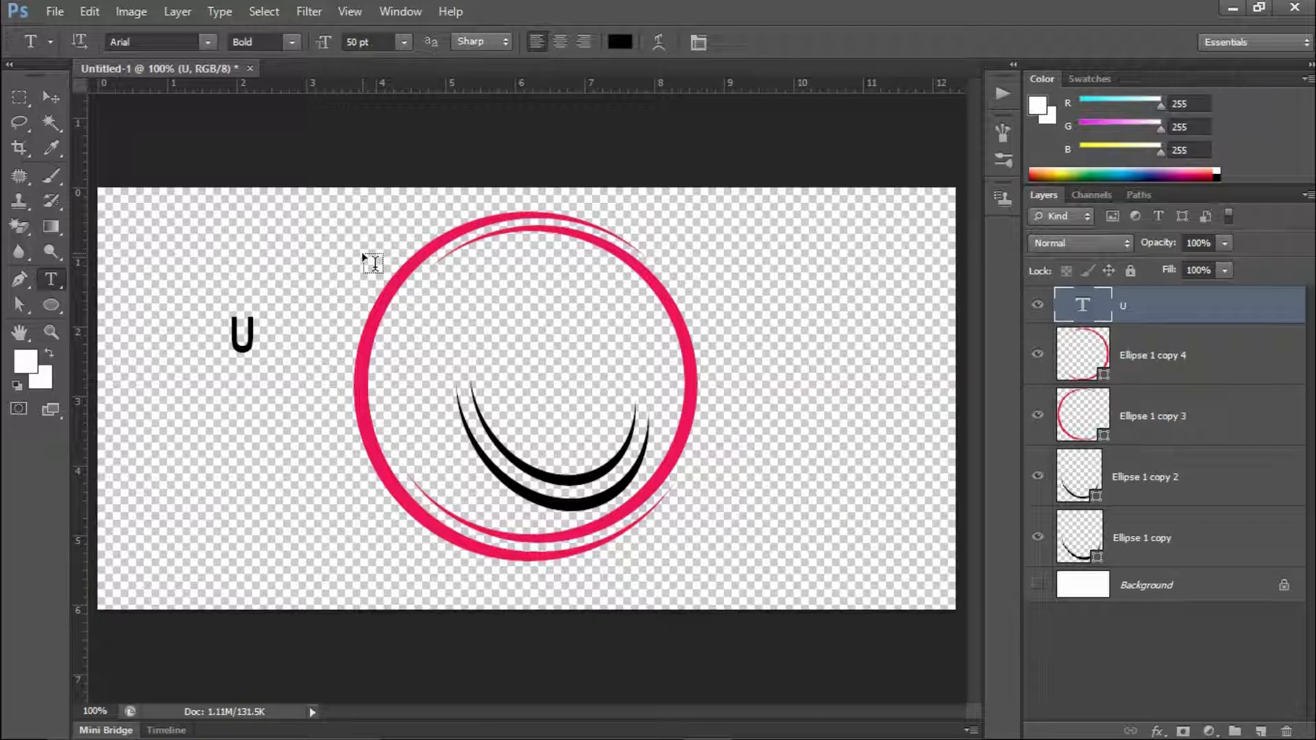
Enlarge the U to about 710% width and 582% height and centre it inside the rings
key(ctrl+t)
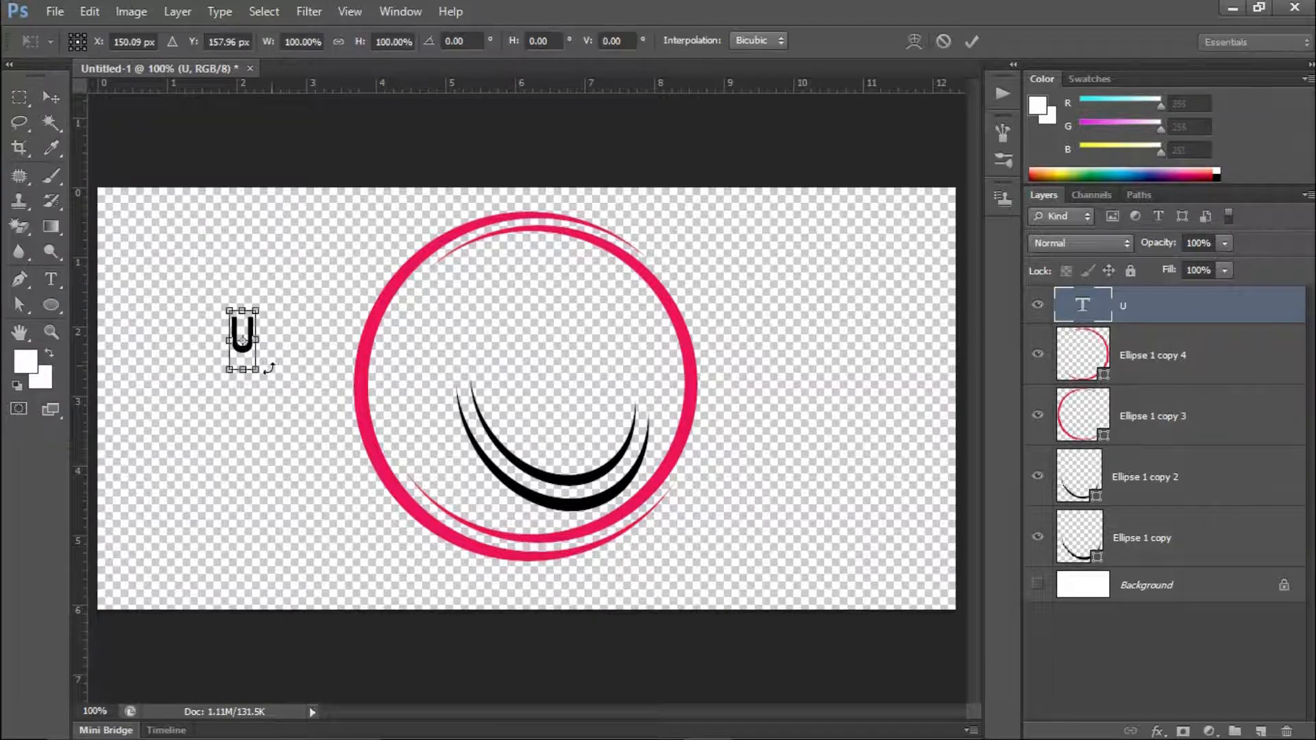
drag(277, 387, 541, 596)
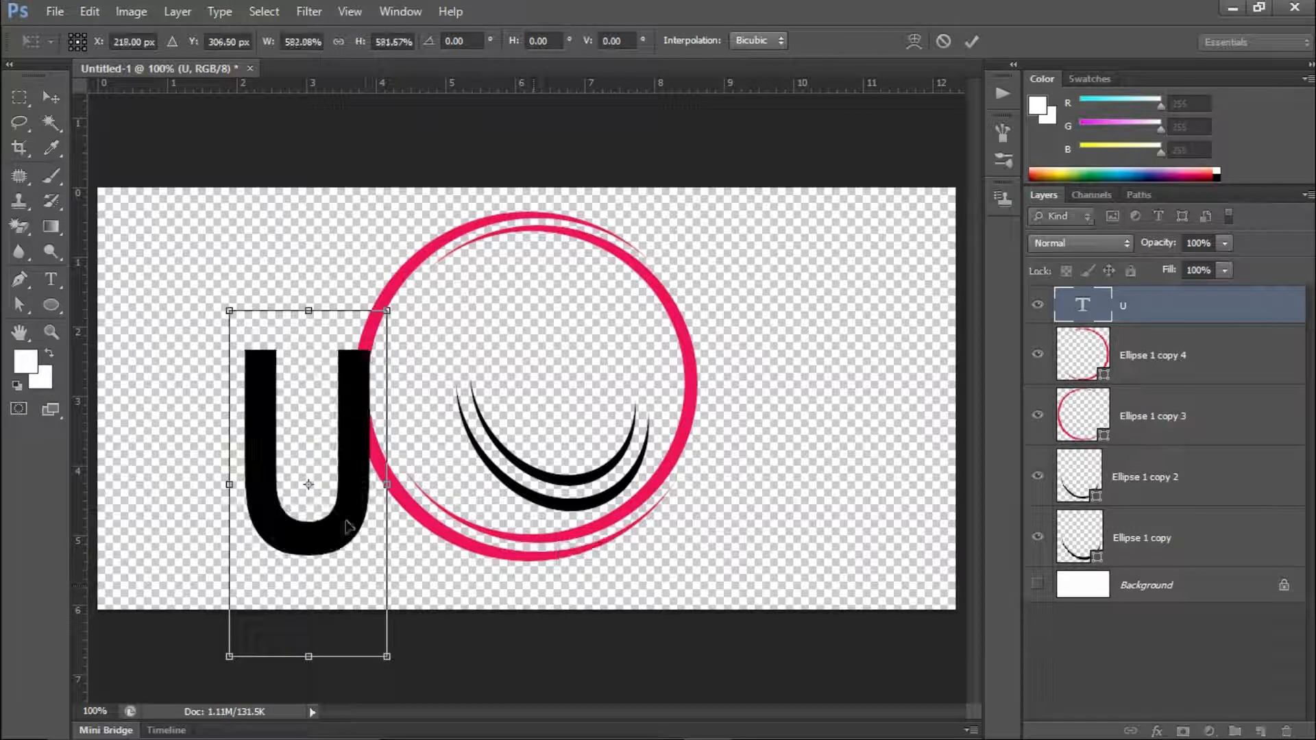
drag(385, 482, 430, 487)
drag(416, 431, 588, 382)
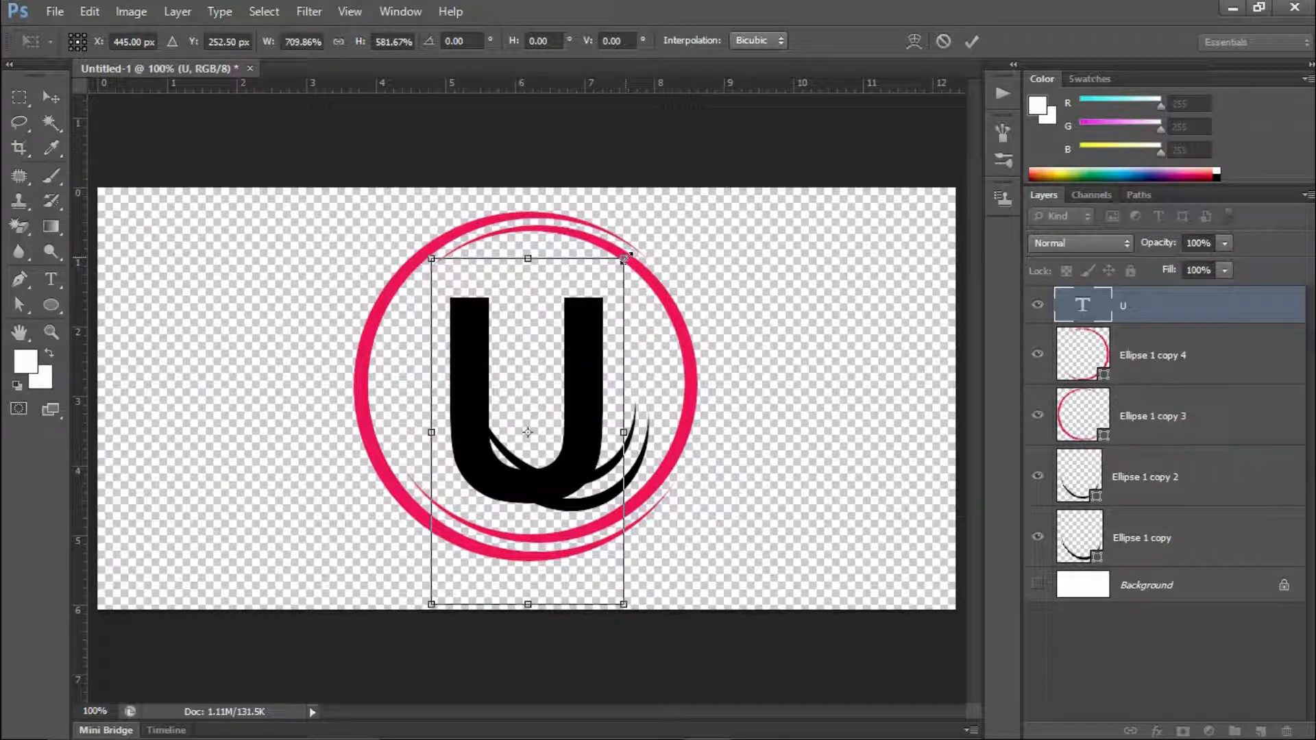
drag(594, 344, 591, 349)
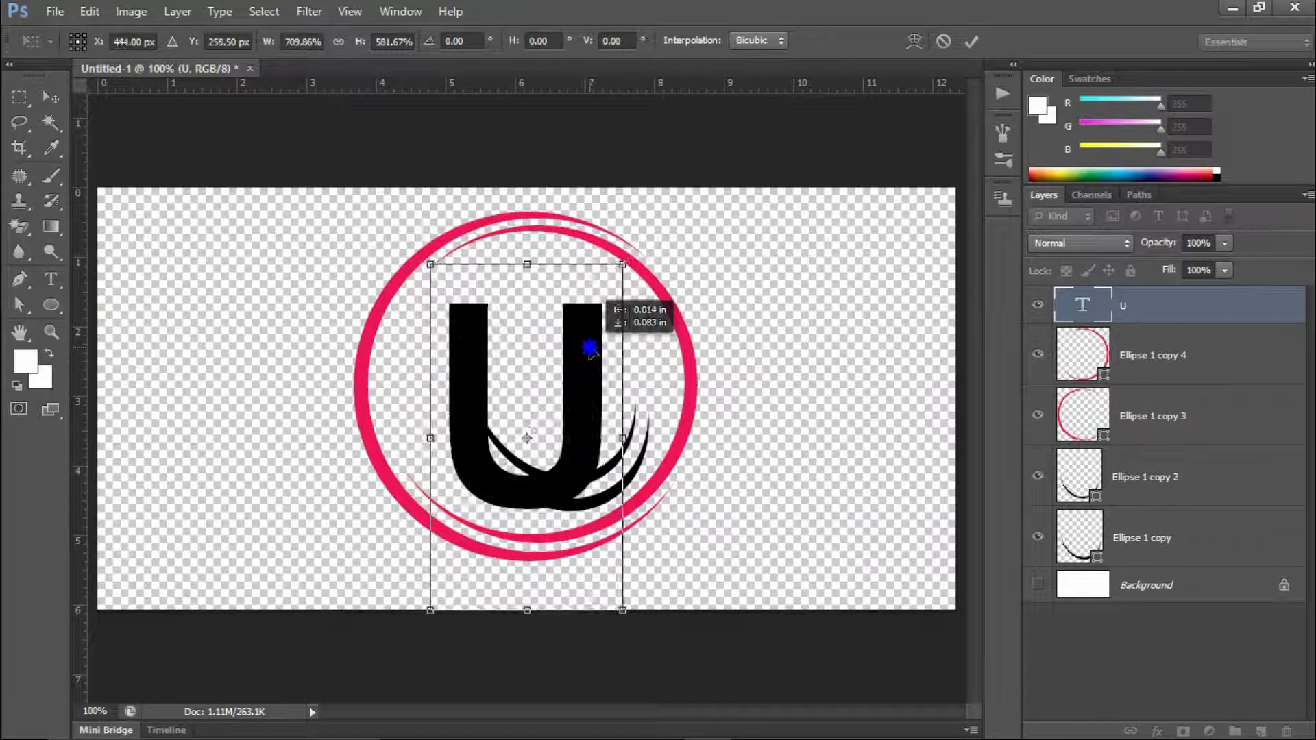
click(968, 43)
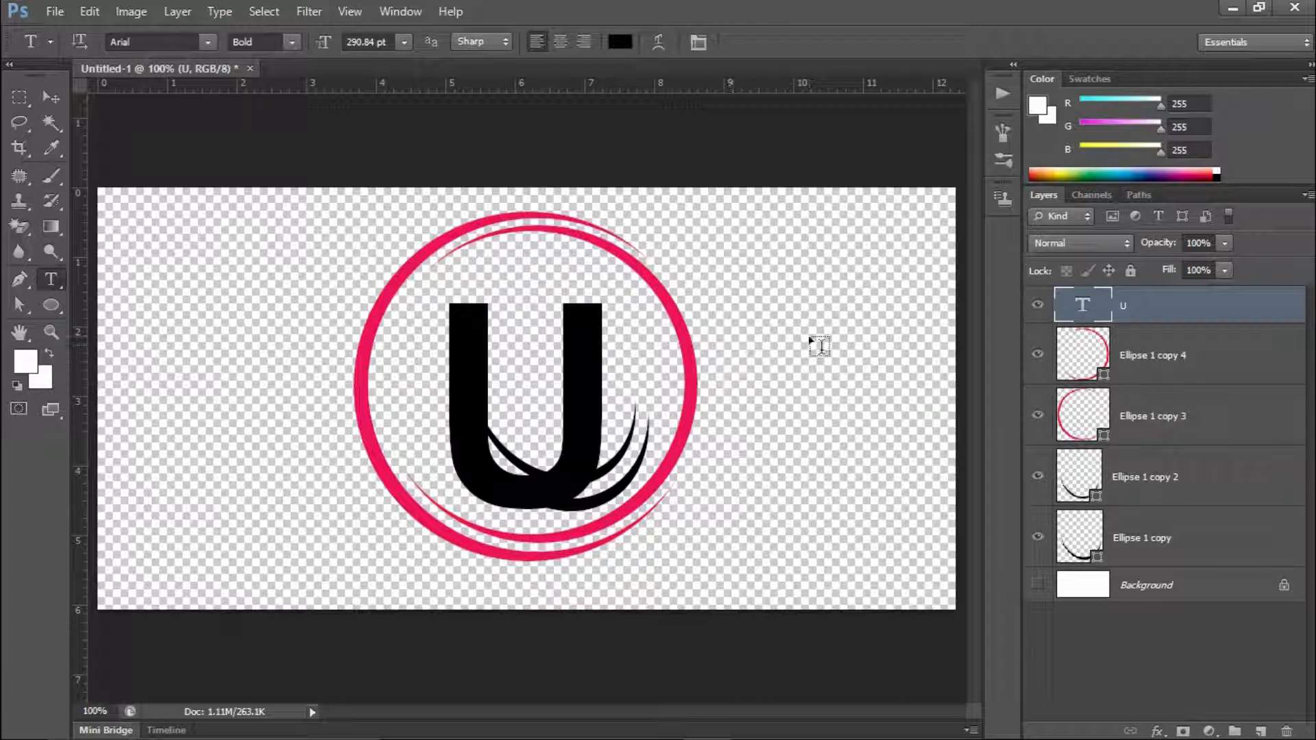
Select the outline of the letter U and convert the selection into a work path
ctrl+click(1081, 306)
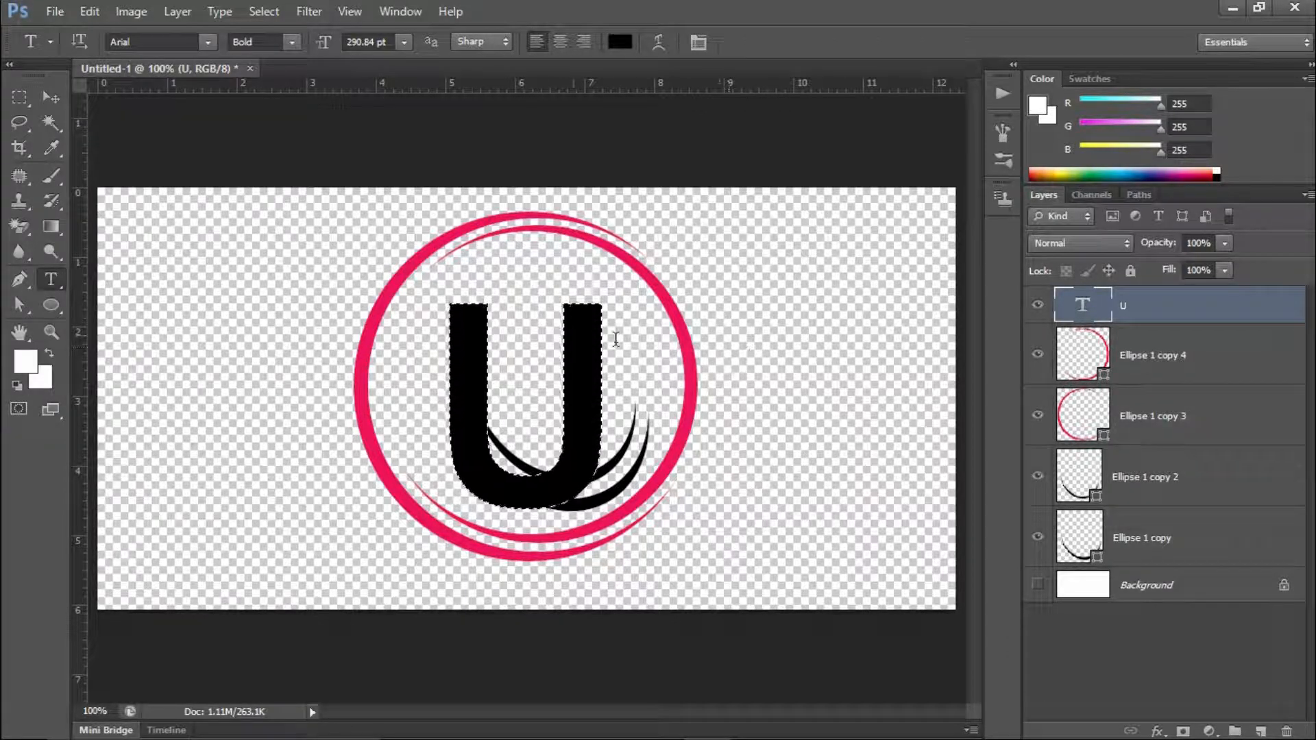
click(1139, 195)
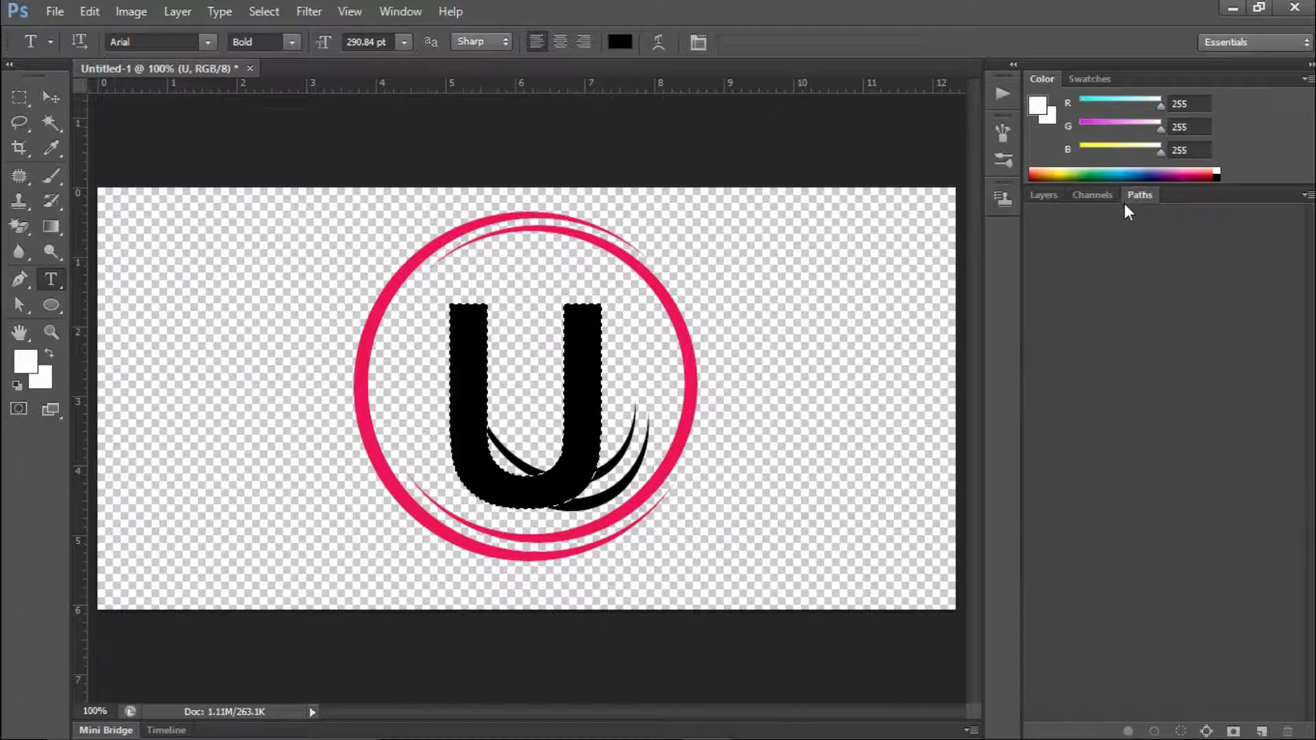
click(1207, 730)
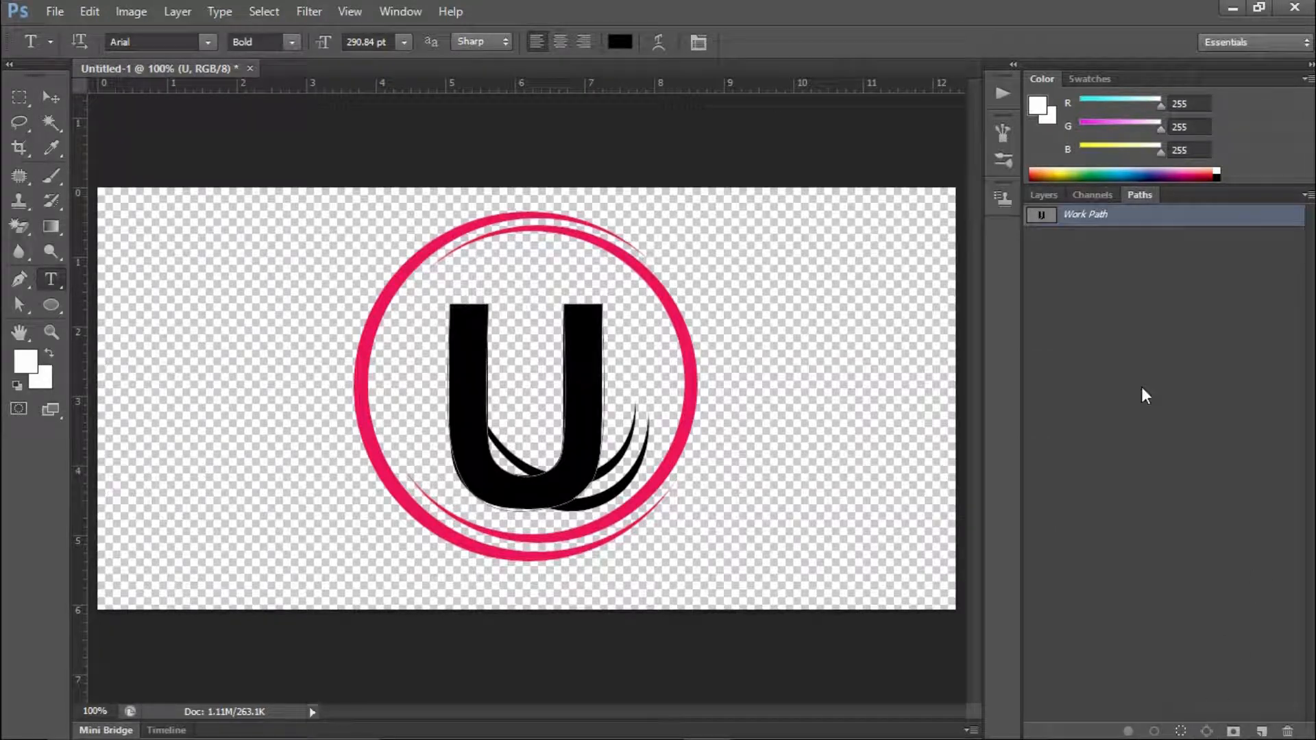
Save the letter U work path as a custom shape named U
click(89, 12)
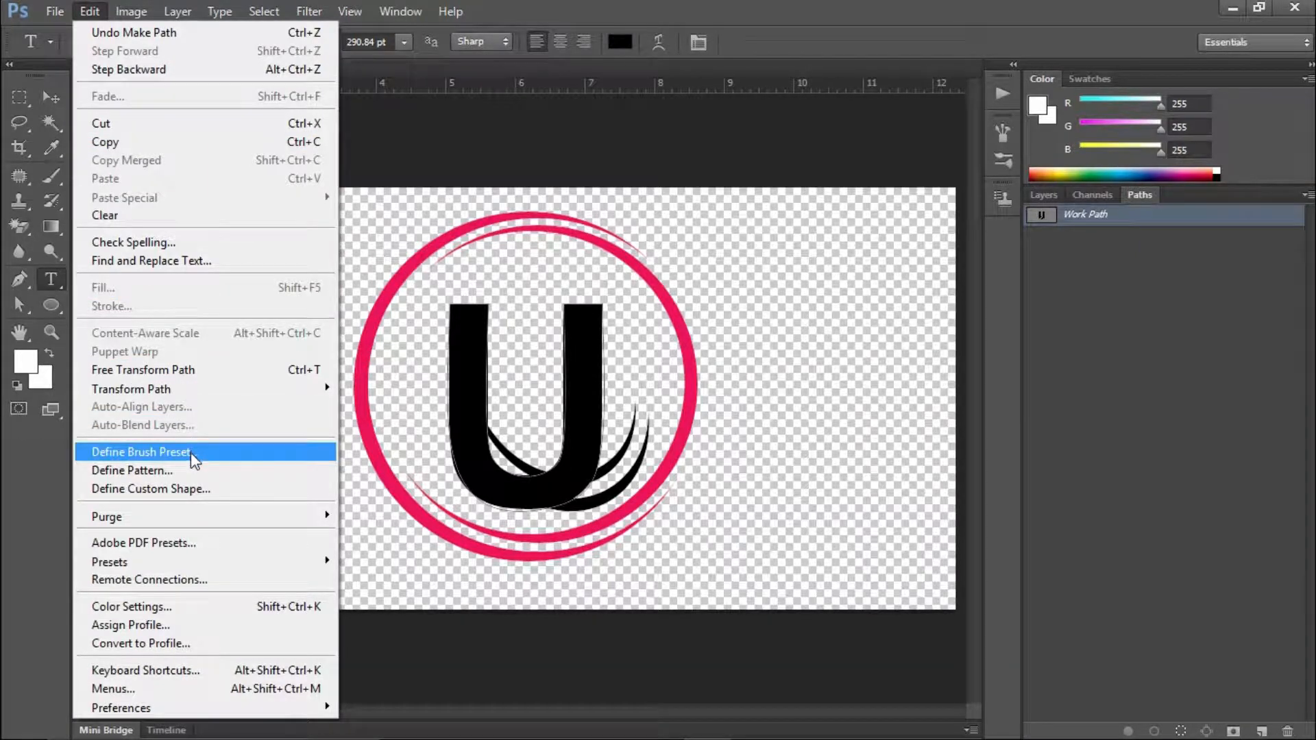
click(171, 488)
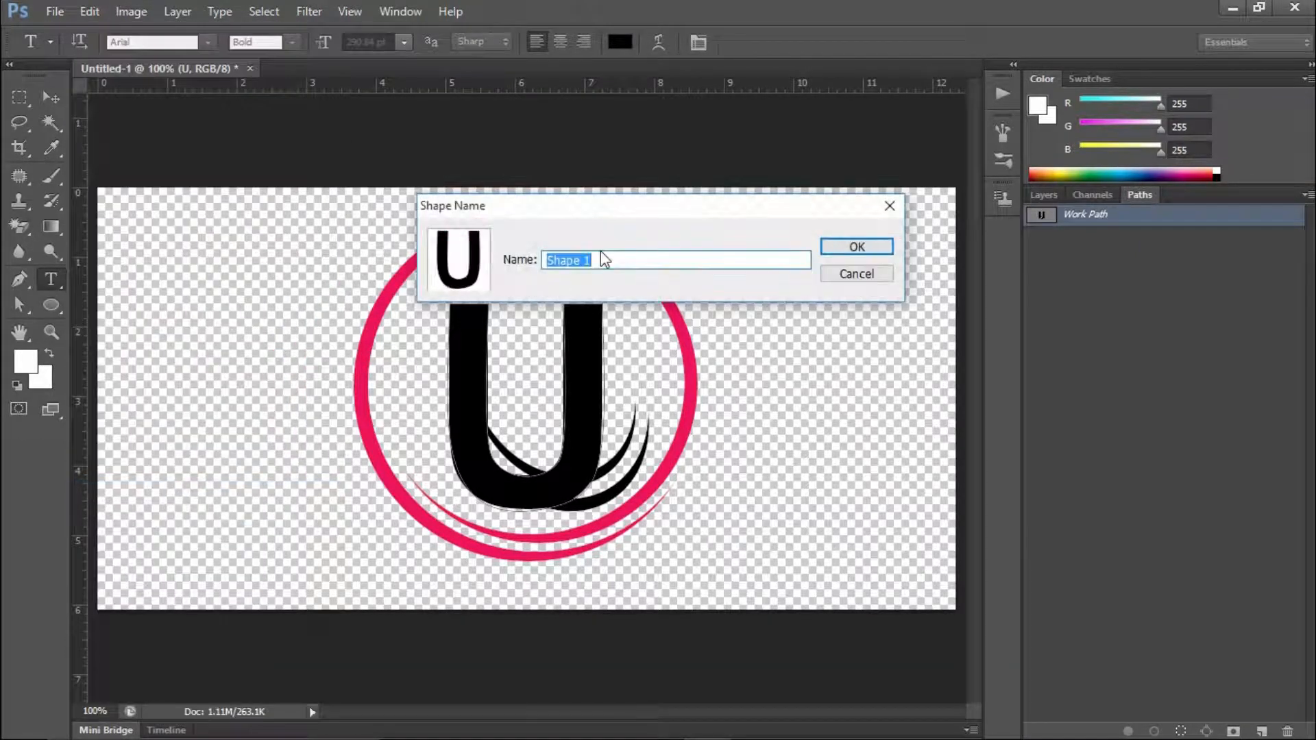
text(U)
click(855, 247)
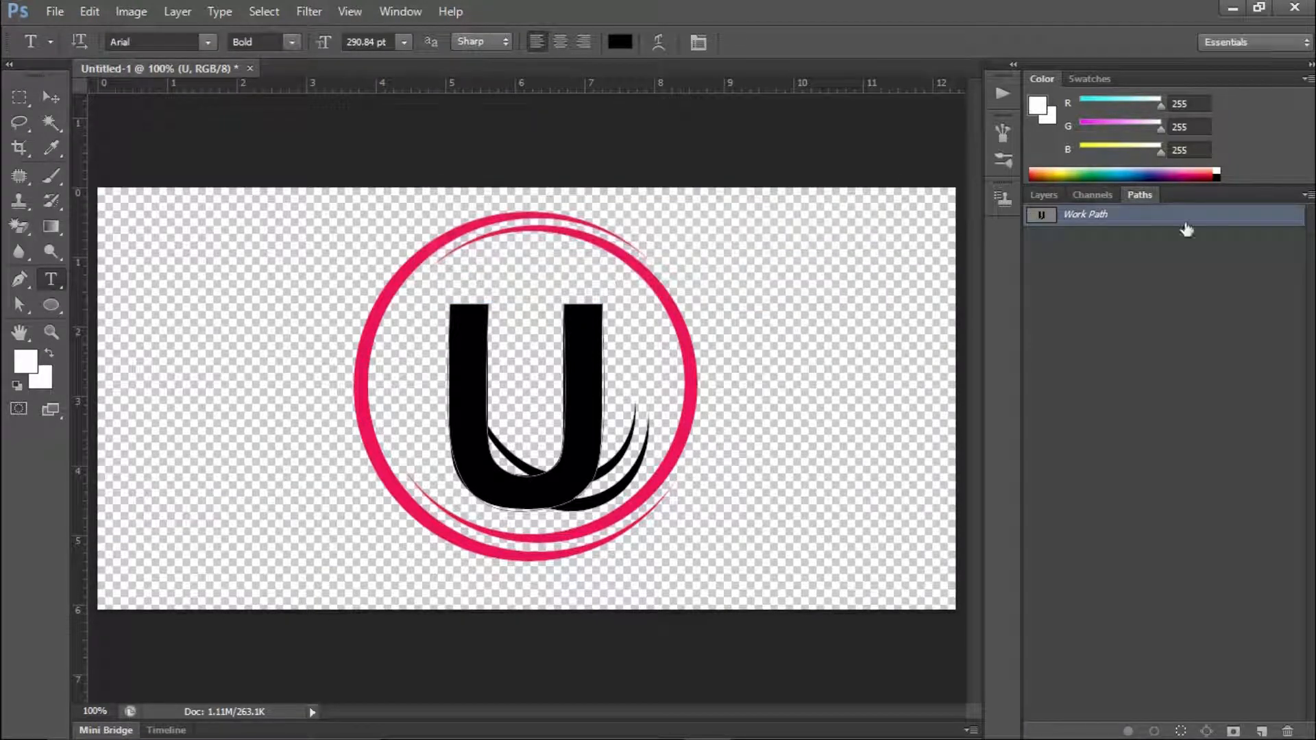
Deselect the work path and delete the U text layer
click(1151, 288)
click(1043, 194)
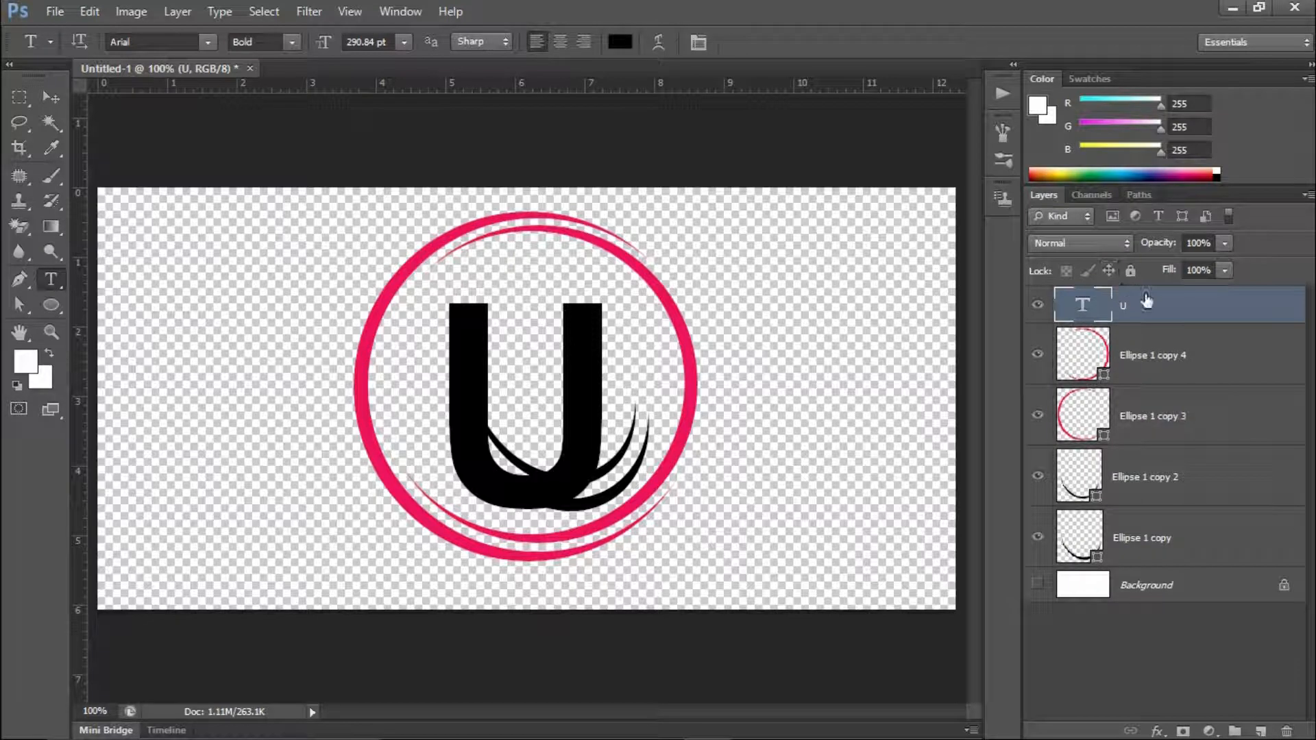
key(Delete)
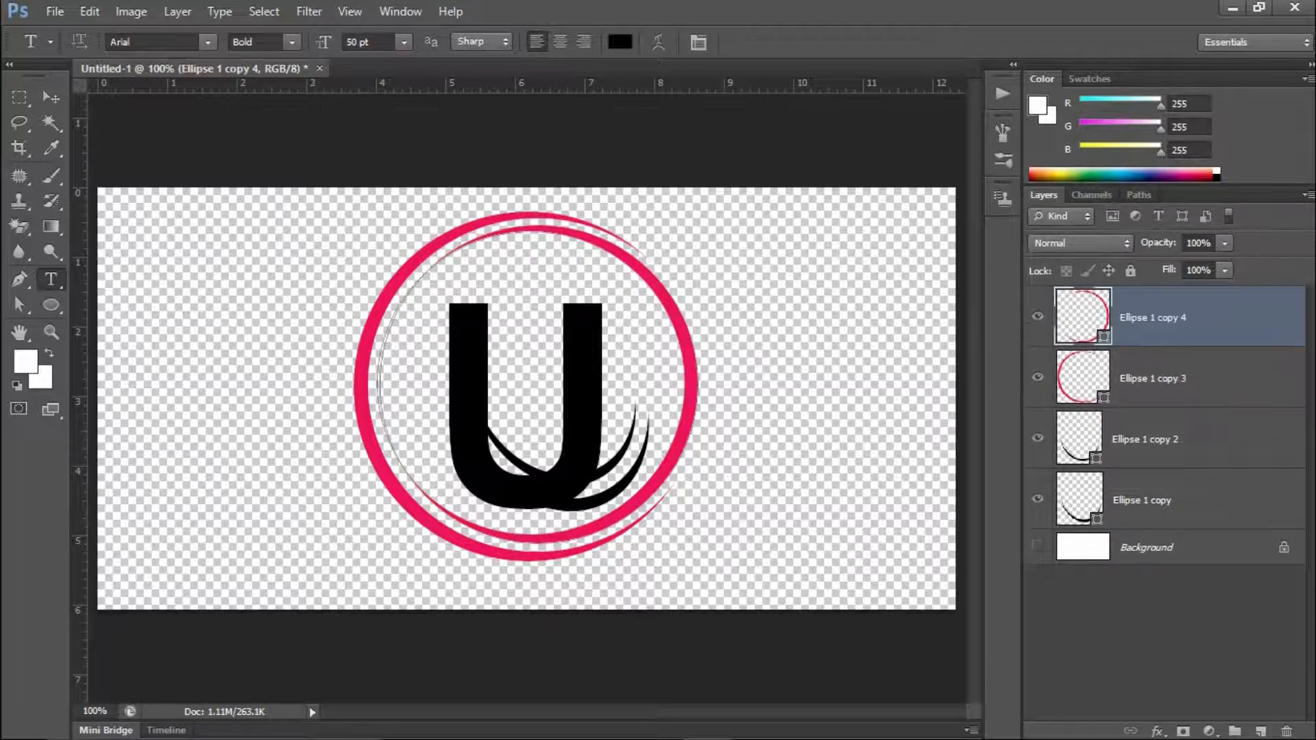
Draw the saved U custom shape about 176 × 233 px inside the rings and shift it slightly left
click(52, 306)
click(100, 389)
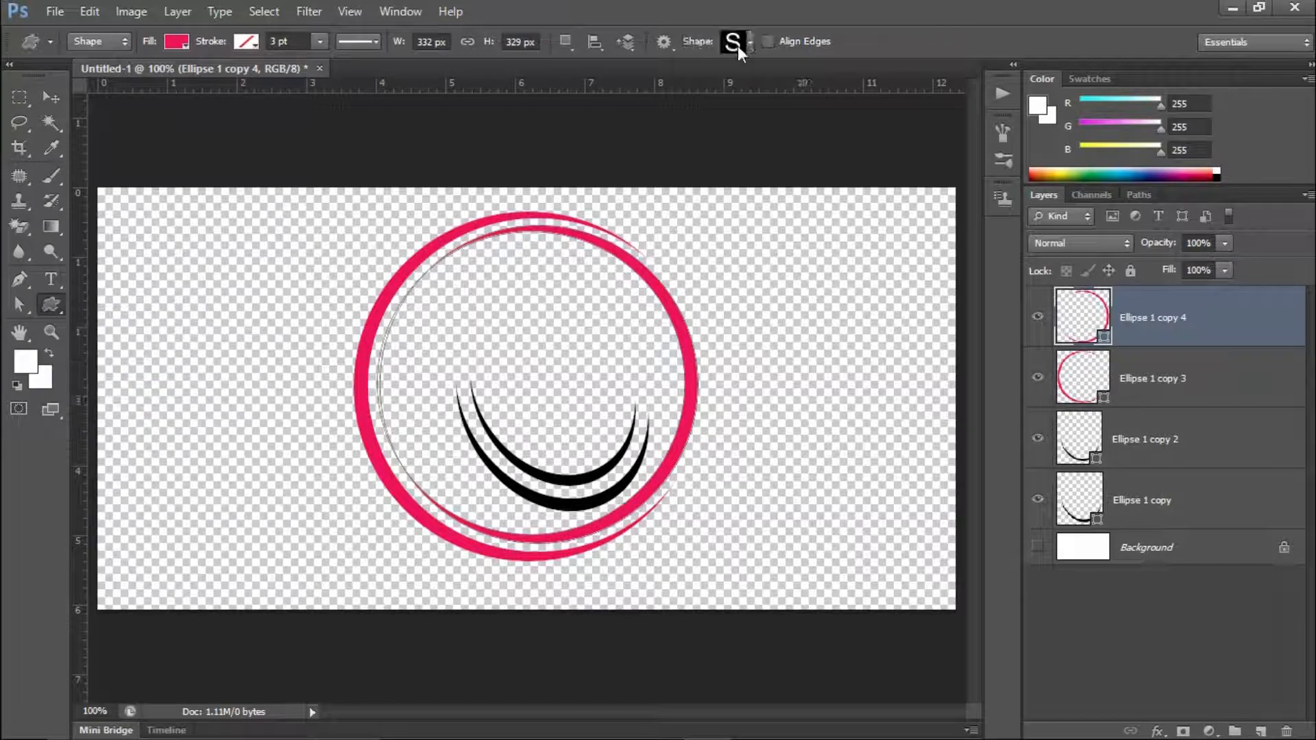
click(749, 43)
drag(889, 288, 890, 541)
click(792, 587)
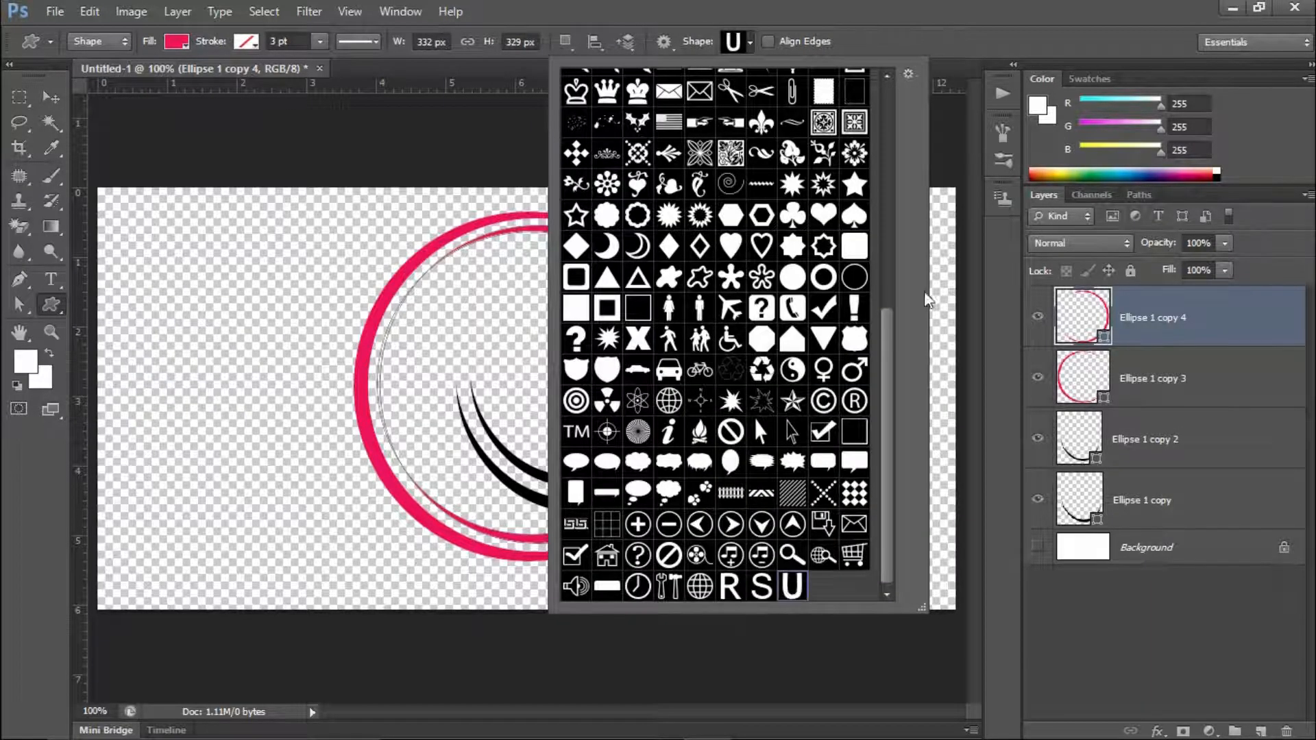
click(945, 6)
drag(453, 288, 615, 521)
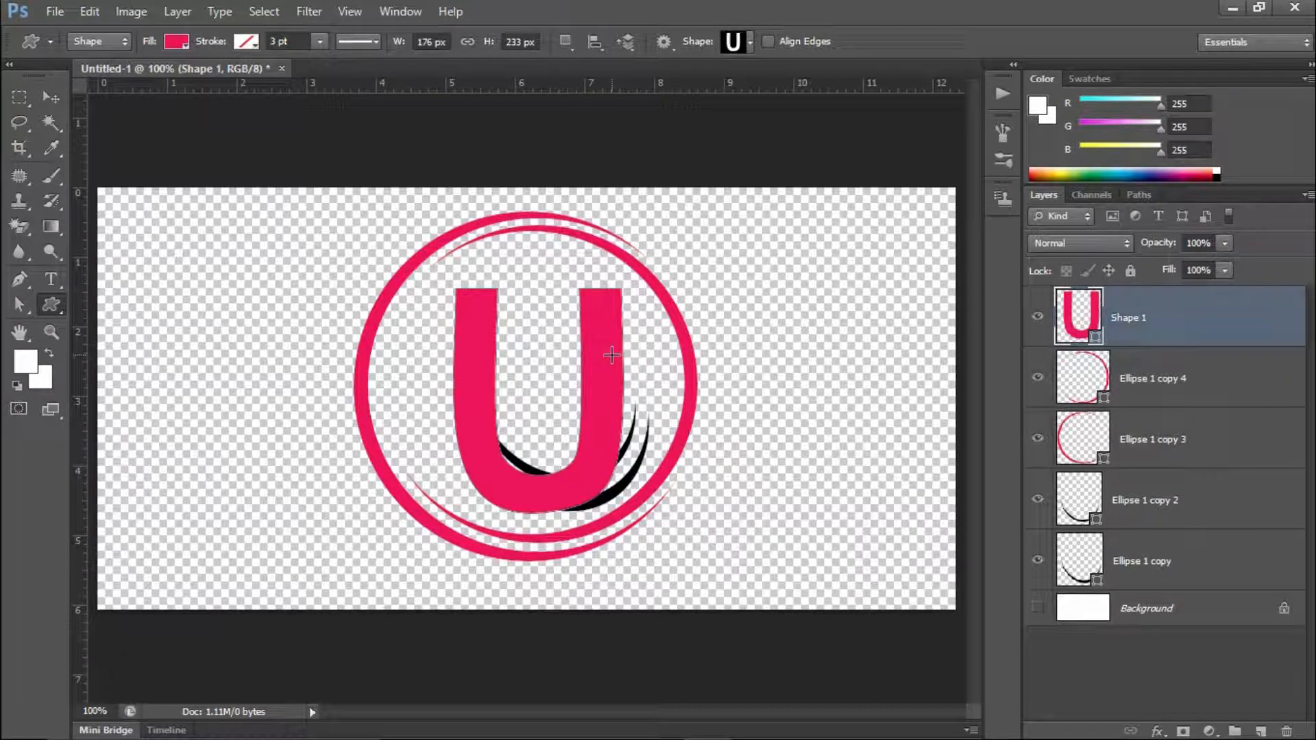
key(v)
drag(610, 354, 589, 354)
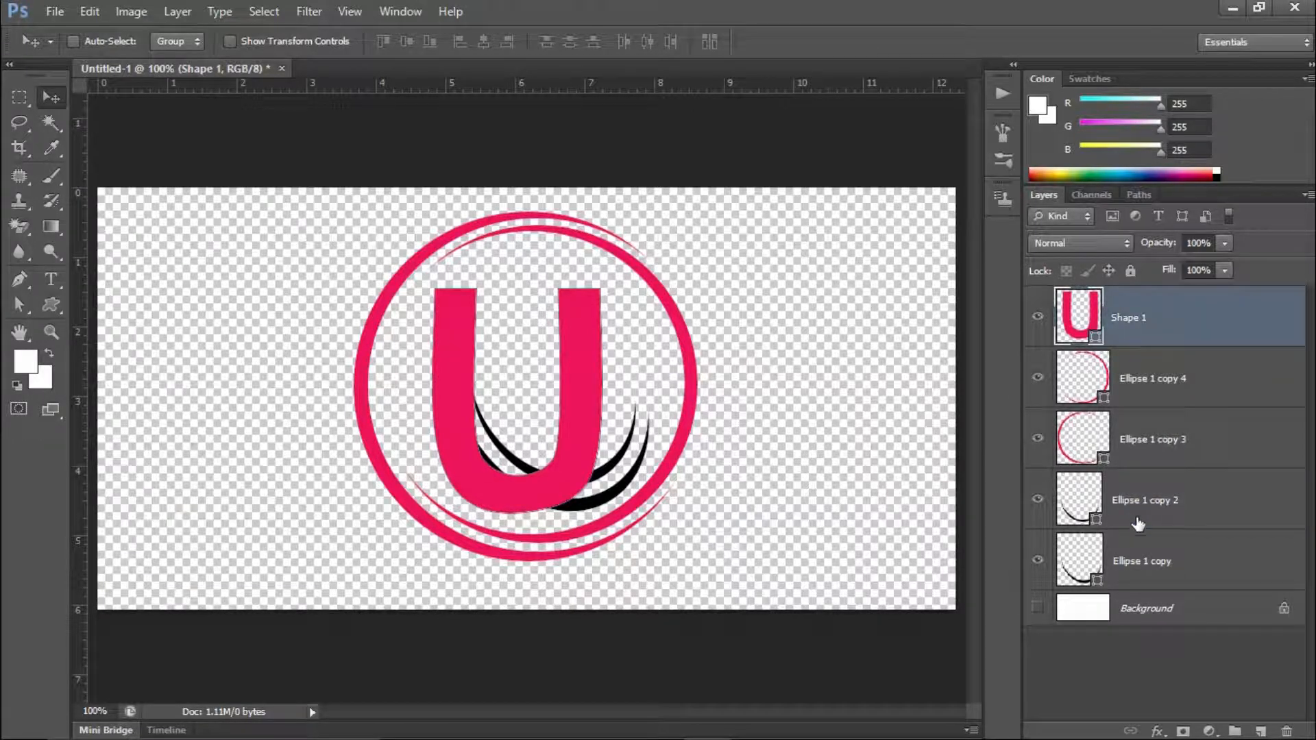
Move both black crescents together up and to the left so they cross the letter U
click(1138, 511)
shift+click(1160, 561)
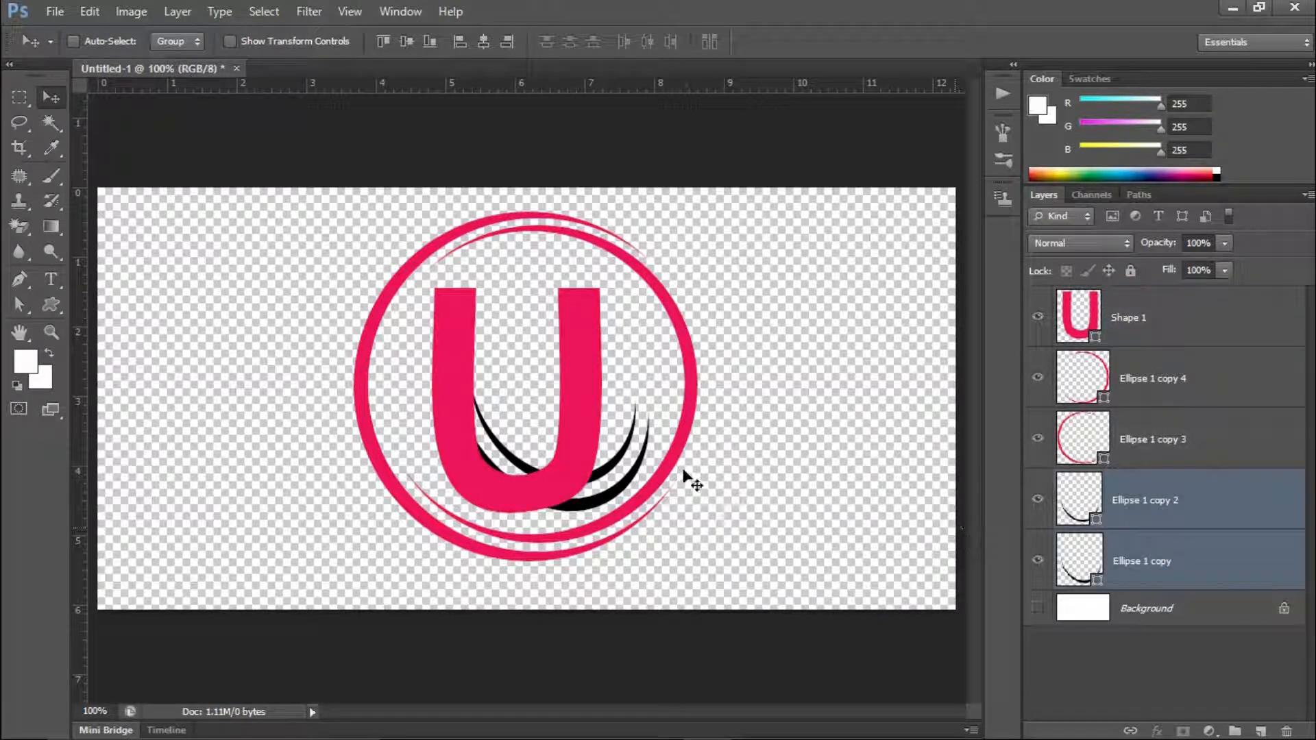
drag(627, 445, 603, 415)
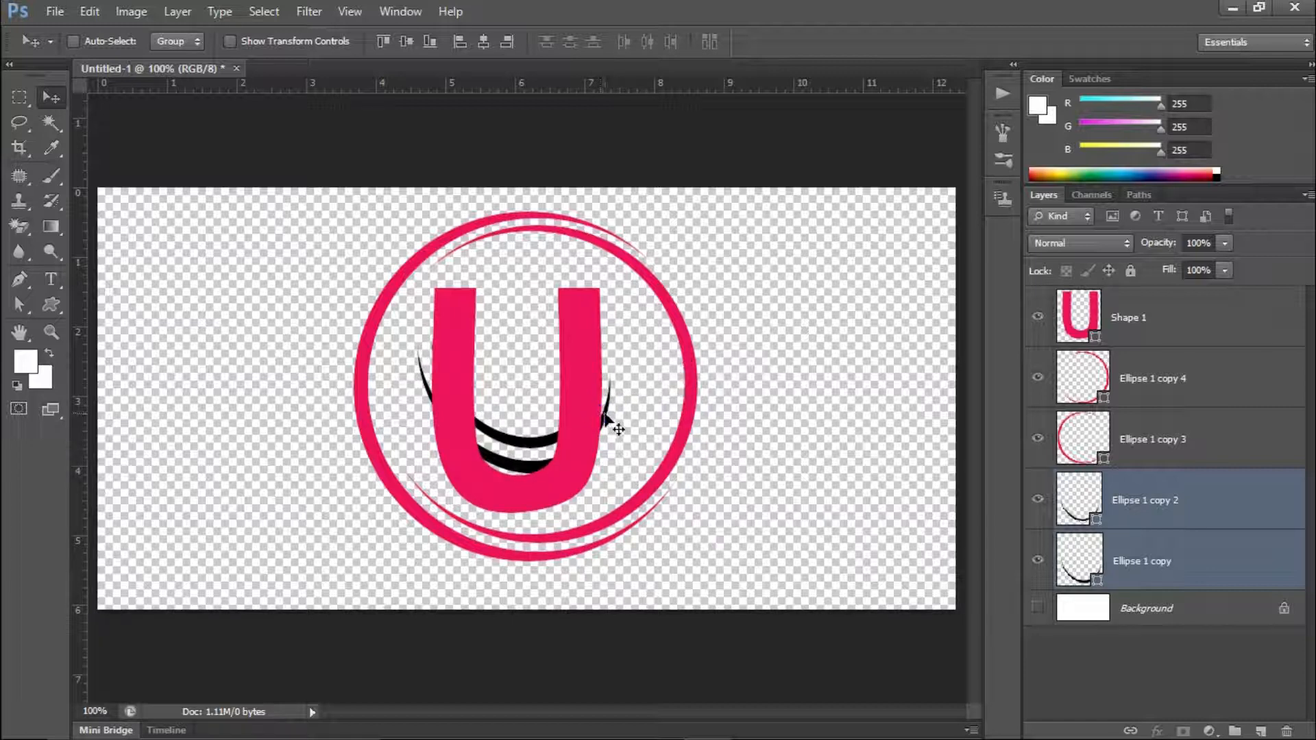
Scale both crescents to about 106.1% width and 114.7% height and position them across the U at X 432 px, Y 162 px
key(ctrl+t)
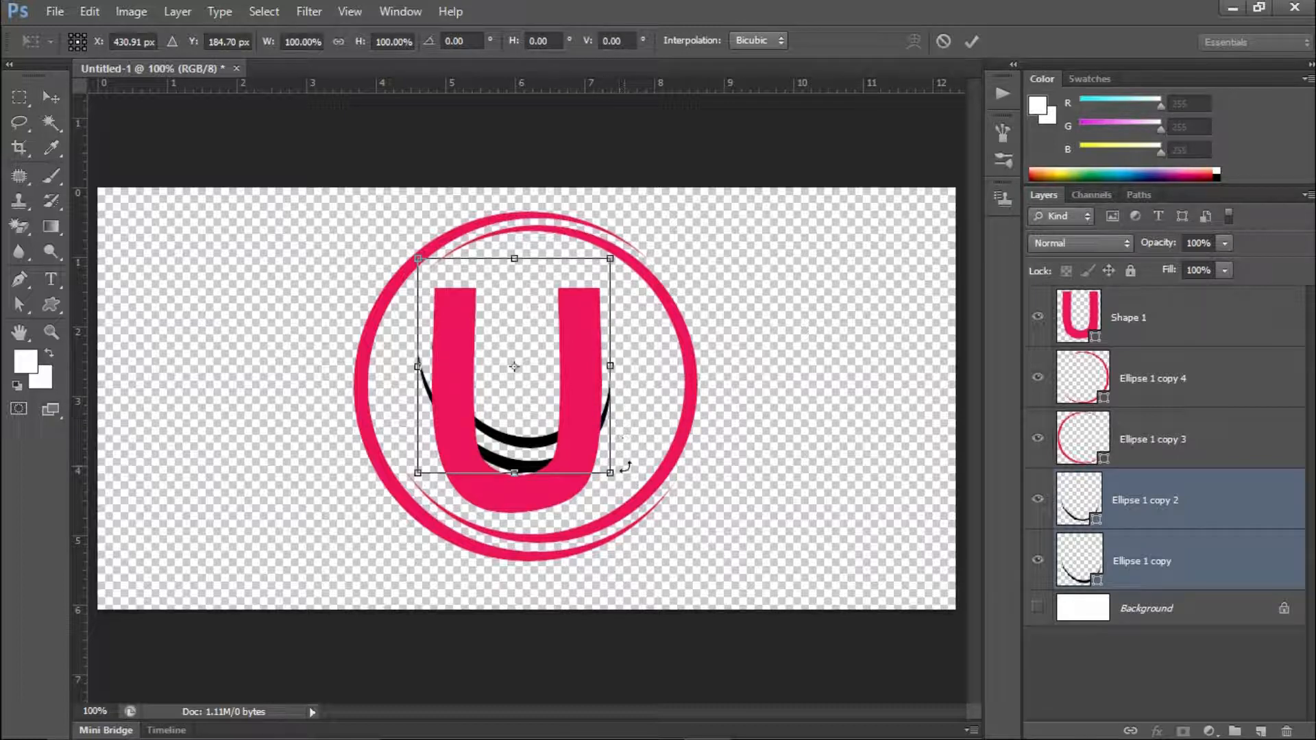
drag(617, 476, 634, 496)
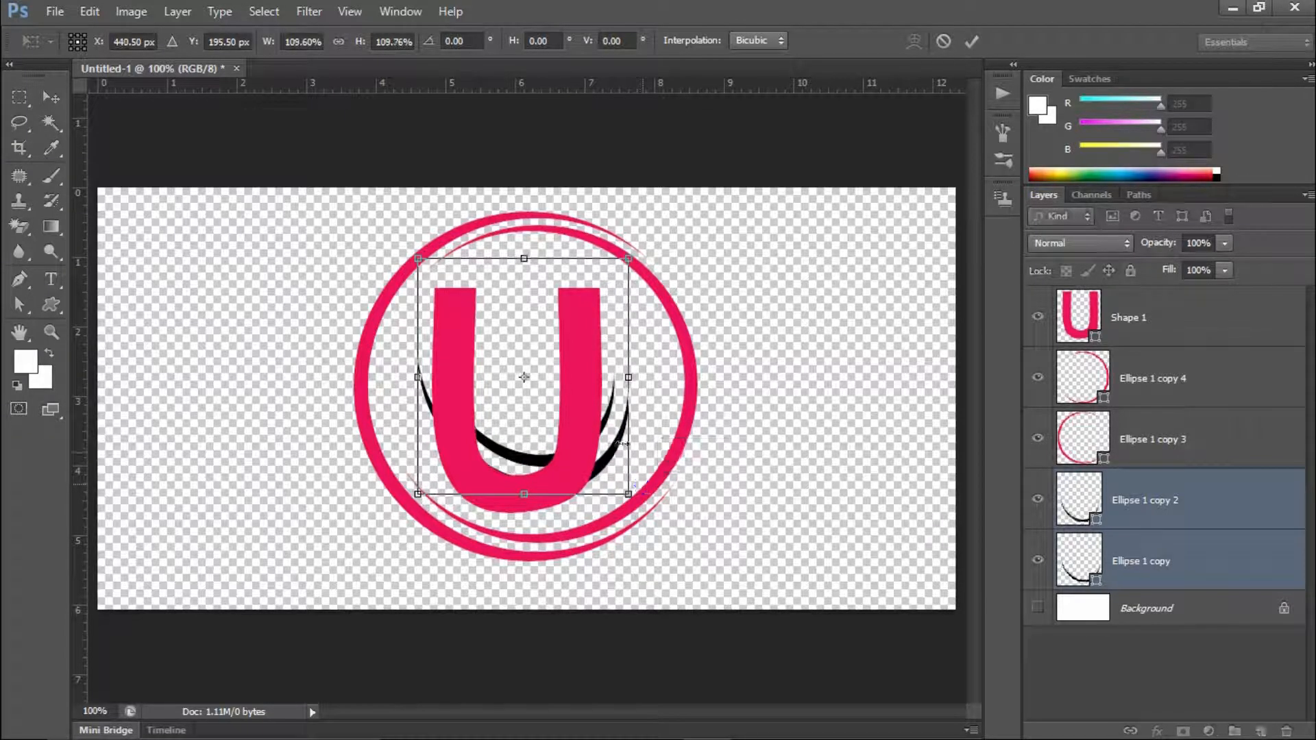
drag(612, 442, 595, 433)
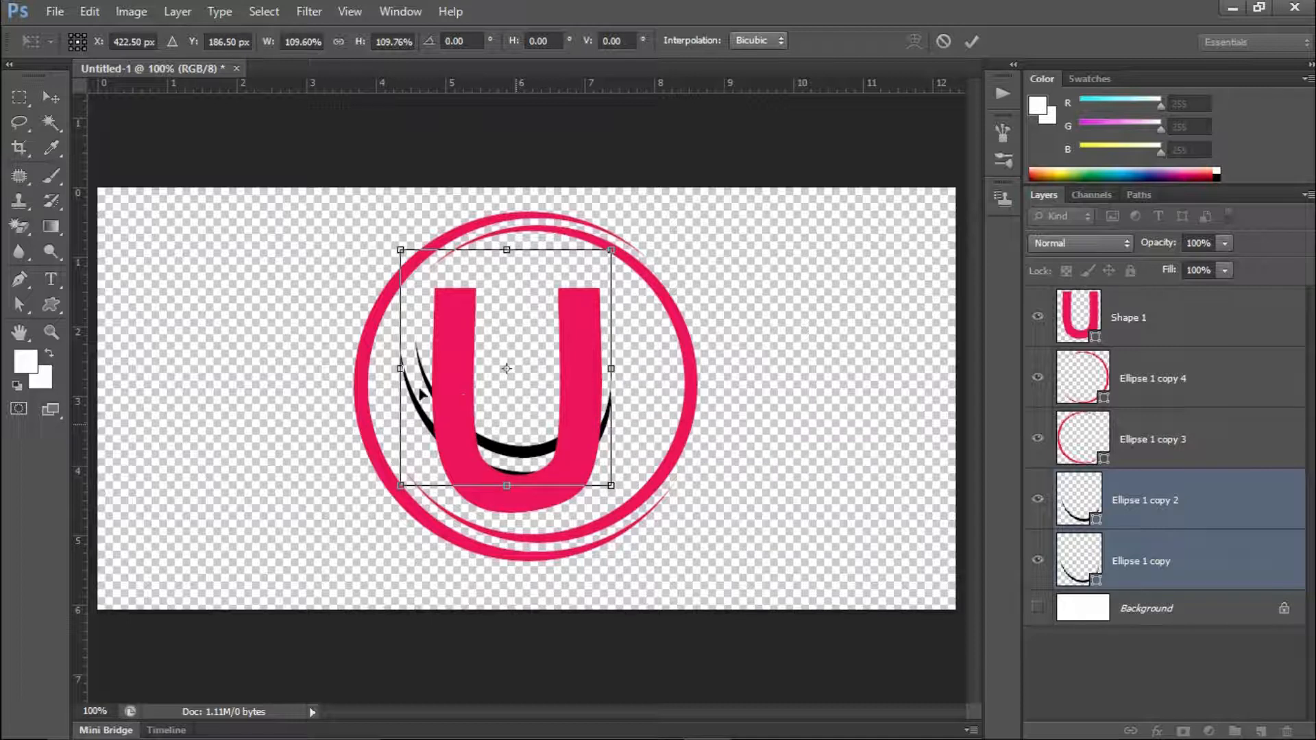
drag(400, 370, 415, 369)
click(542, 445)
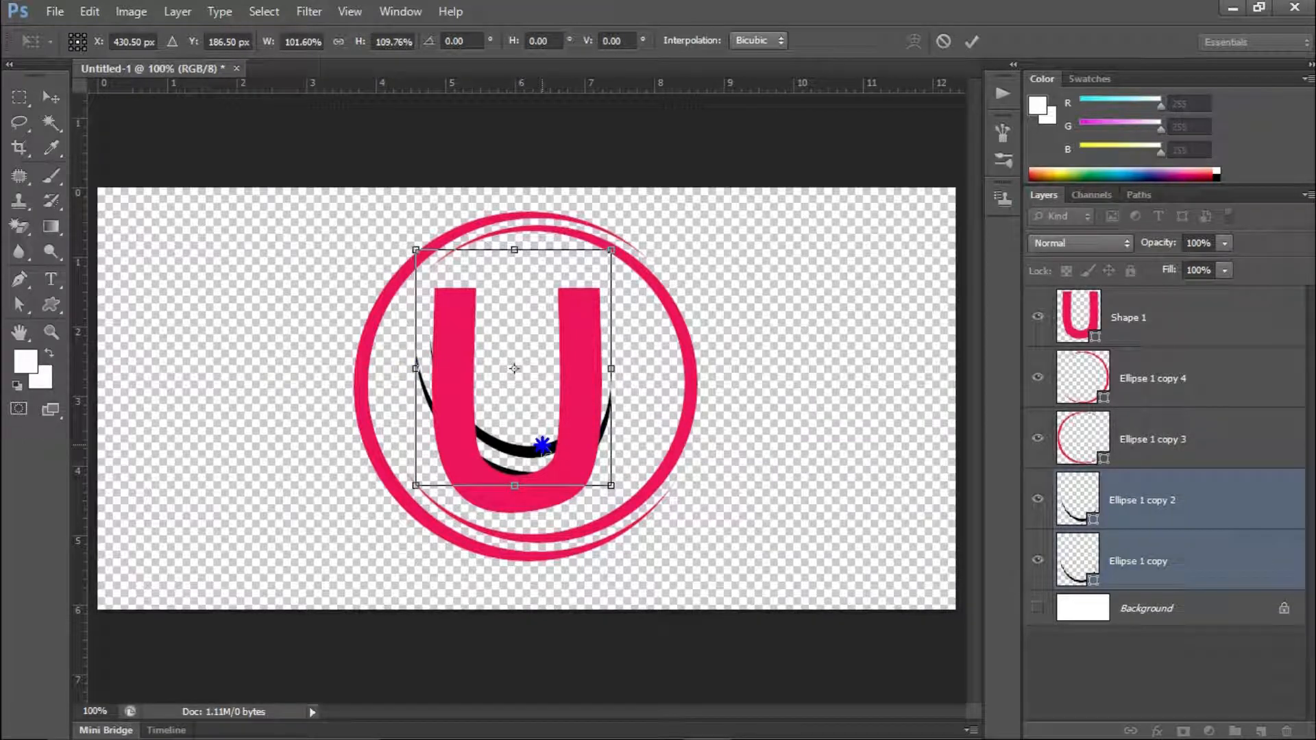
drag(615, 487, 624, 490)
click(555, 457)
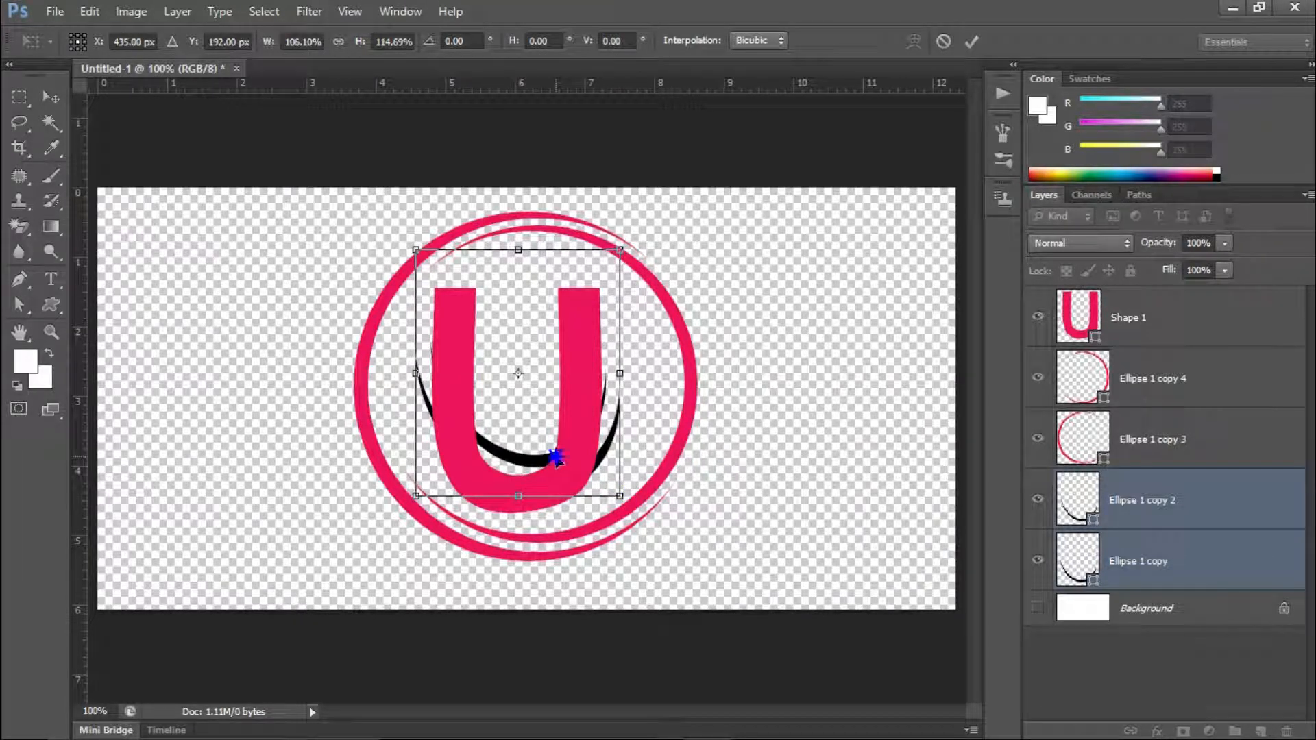
drag(552, 453, 553, 429)
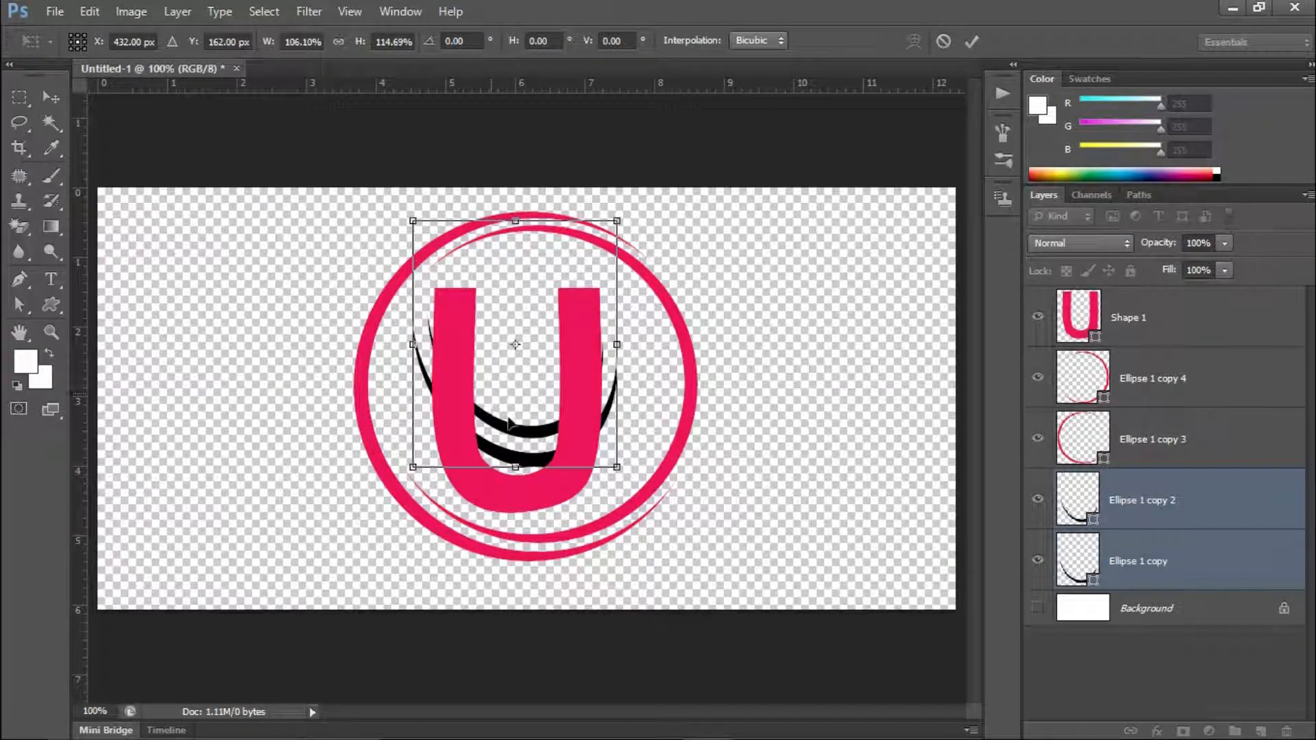
click(973, 41)
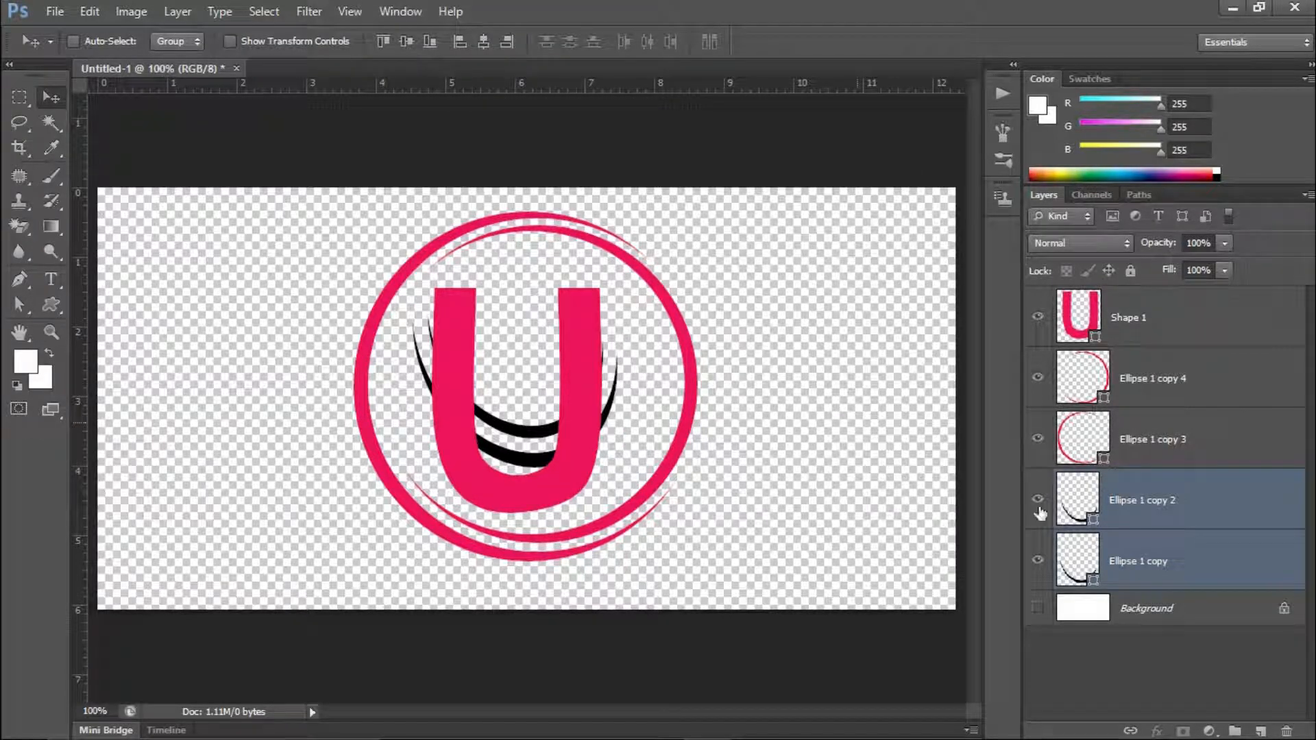
Identify the upper crescent's layer by toggling its visibility, and duplicate the U shape layer
click(1191, 498)
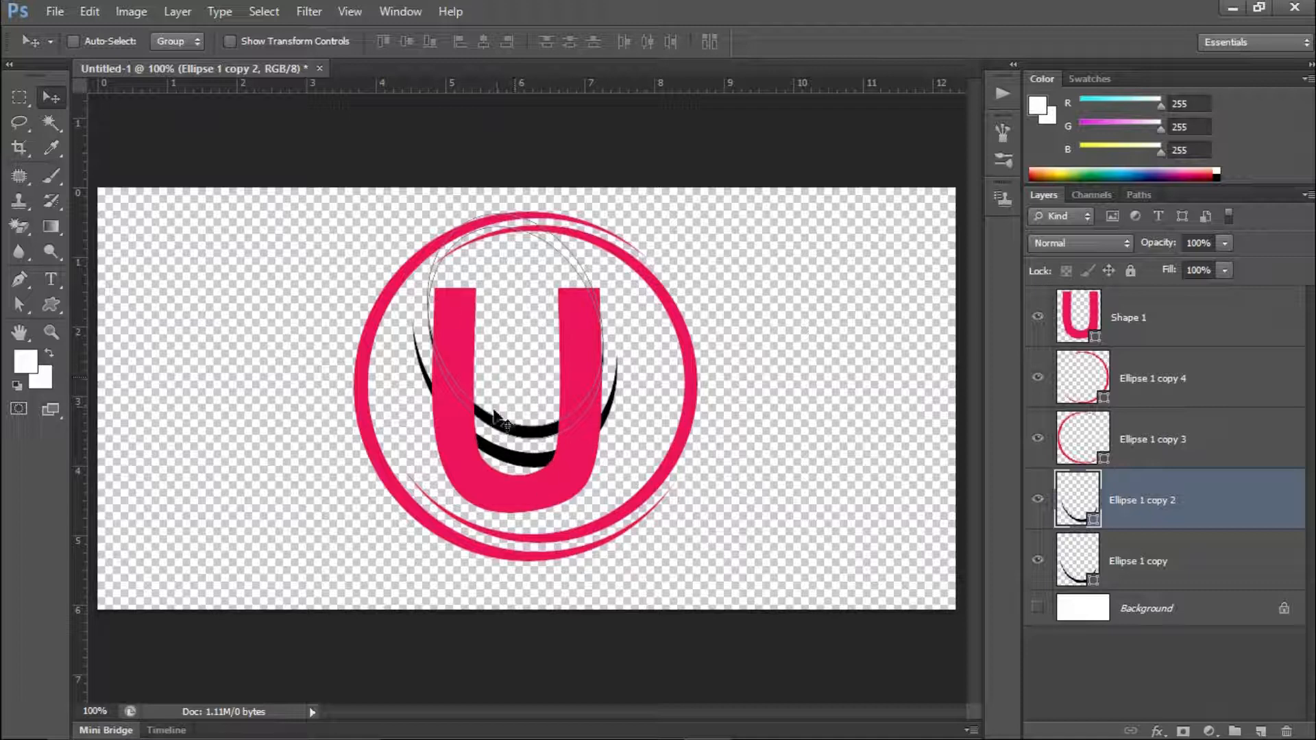
click(1037, 499)
click(1038, 499)
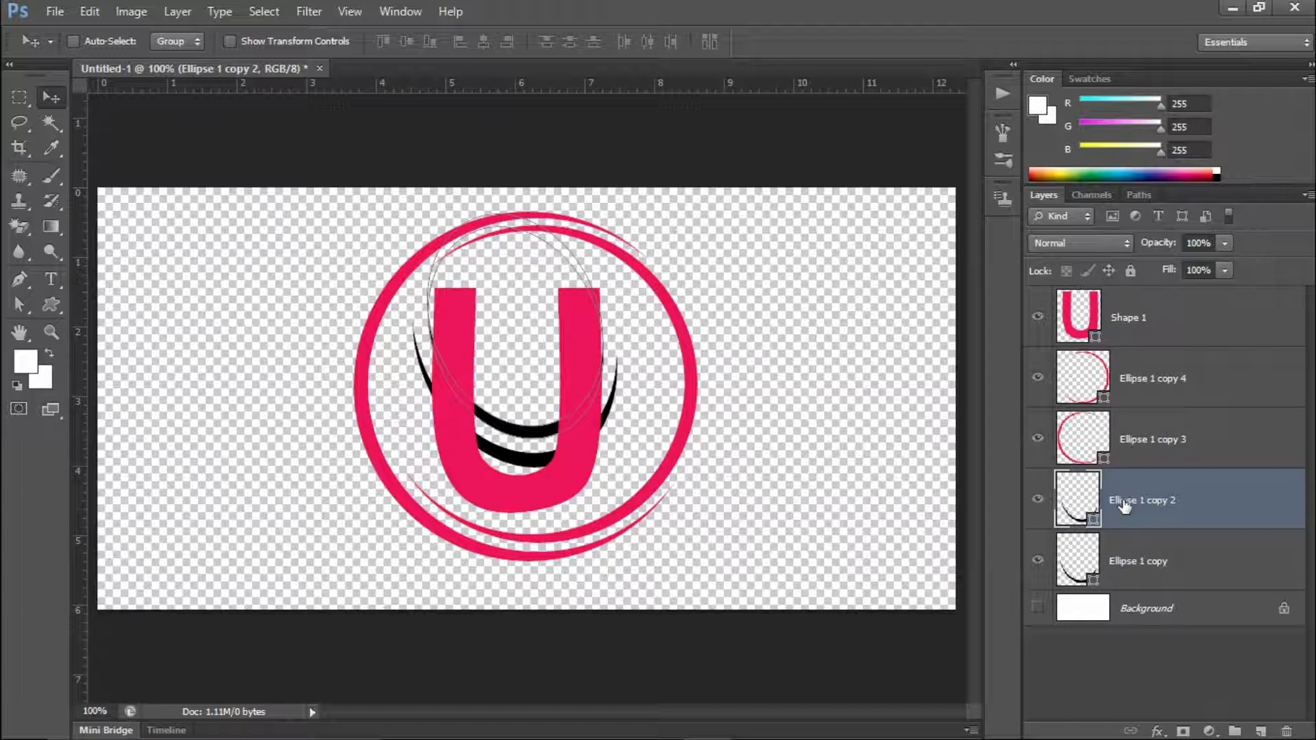
click(1165, 332)
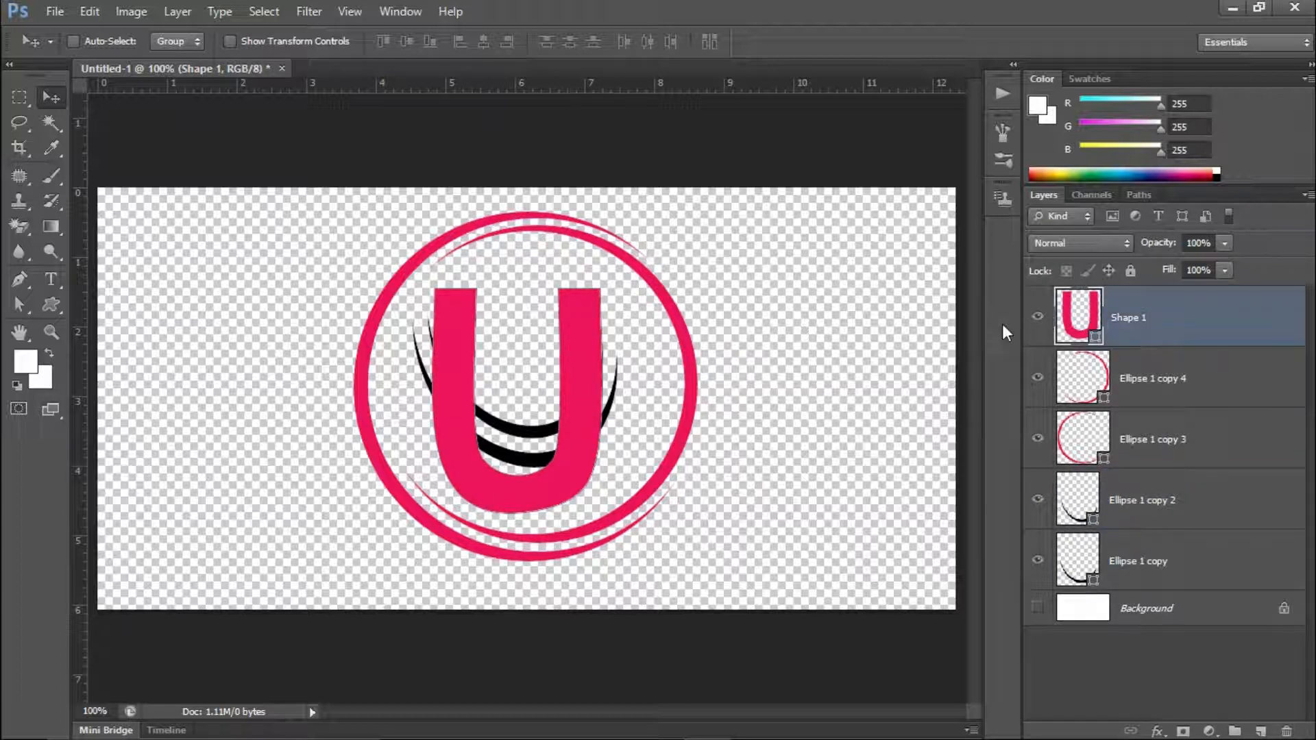
key(ctrl+j)
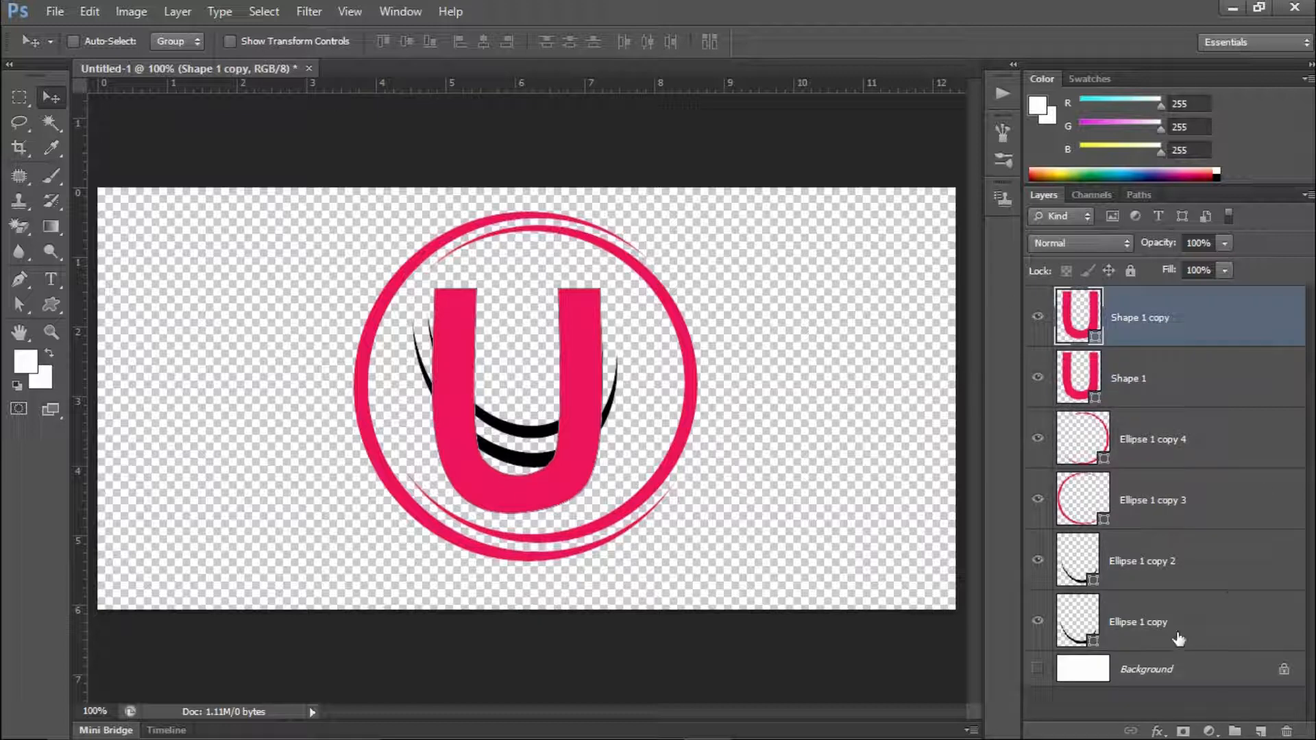
Mask the U copy with the upper crescent's outline, hide the original U and invert the mask so the crescent area is cut out
click(1135, 569)
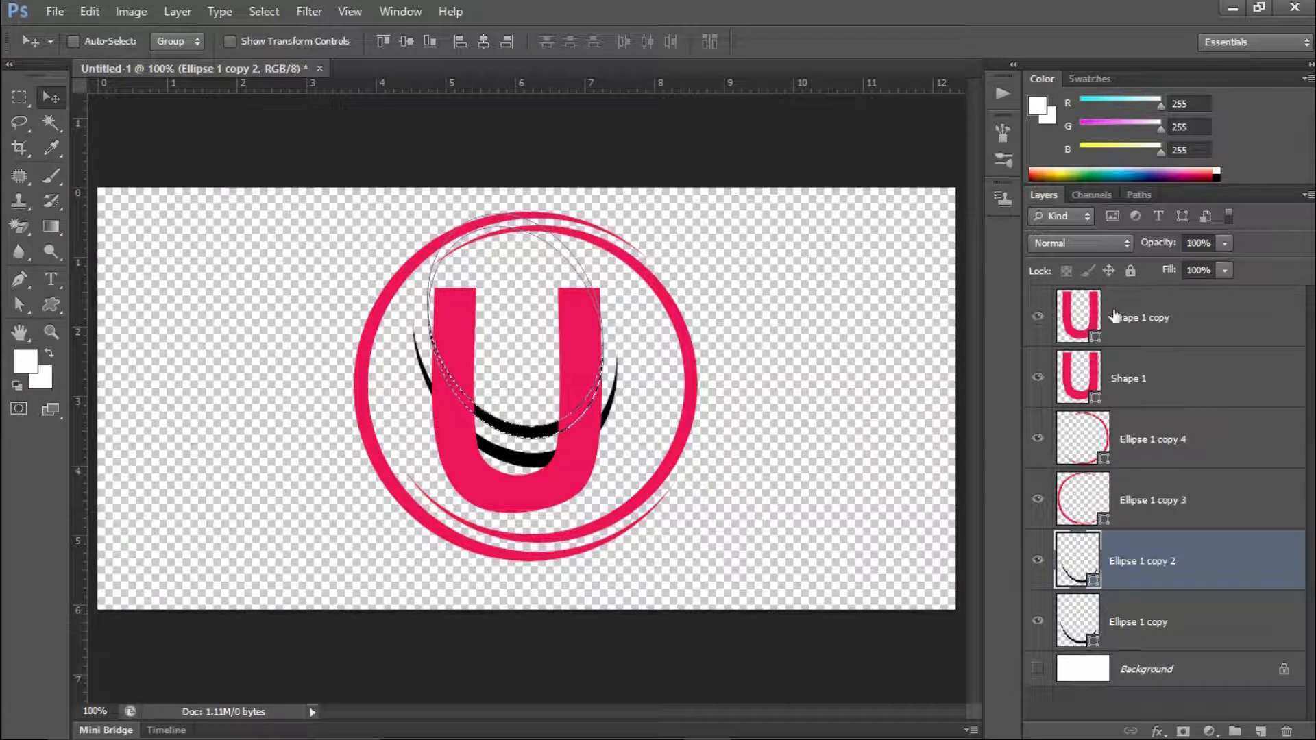
click(1151, 316)
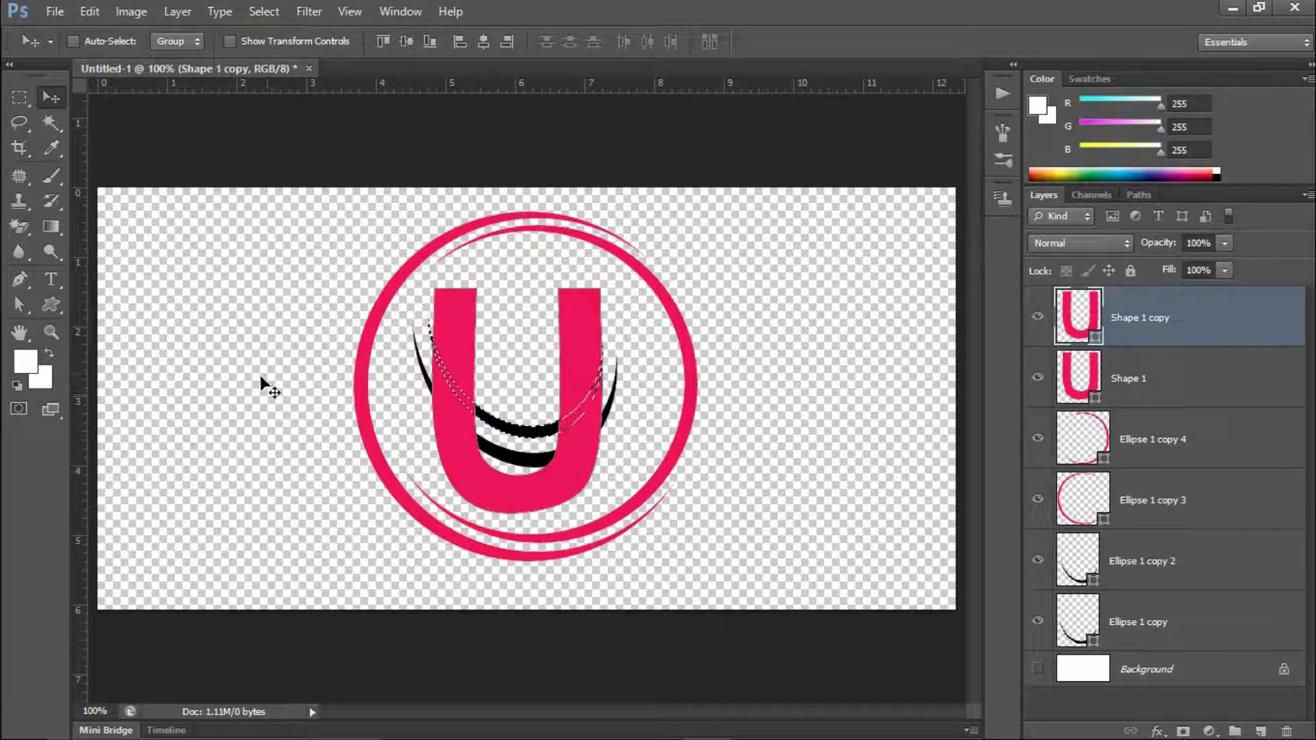
click(1185, 731)
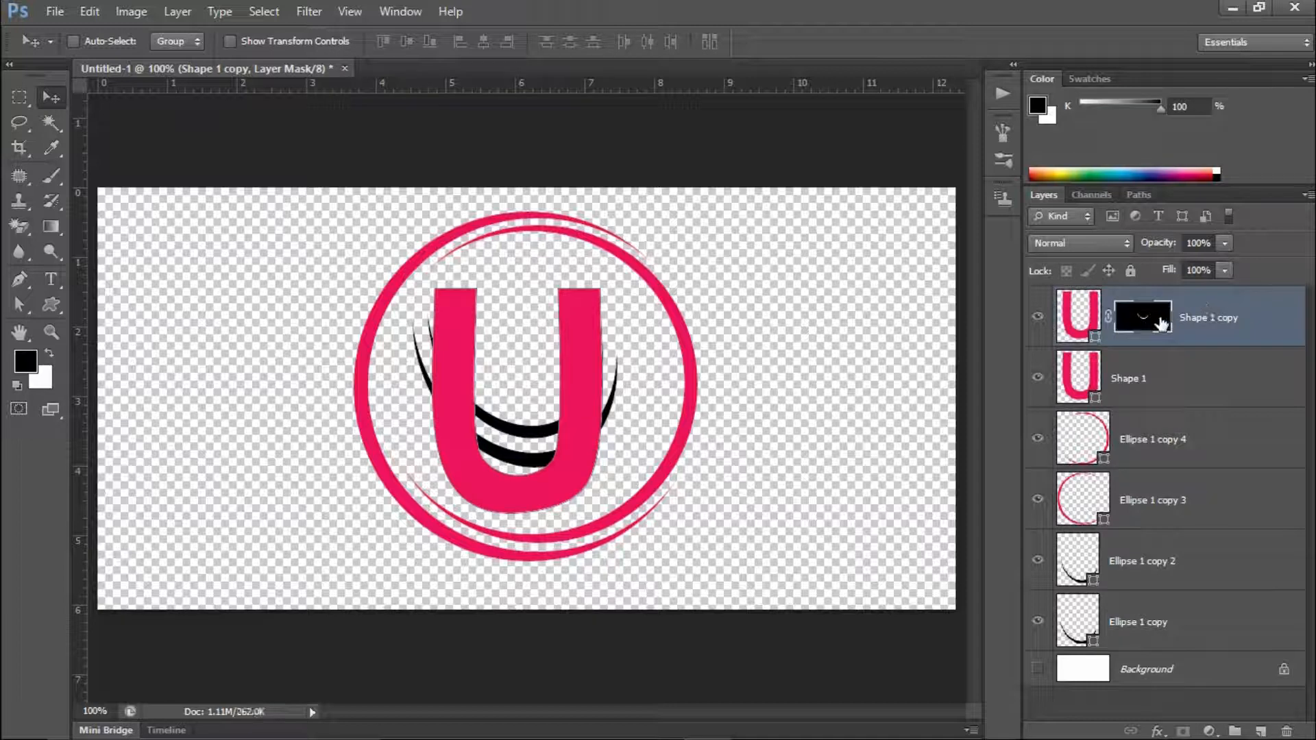
click(1037, 381)
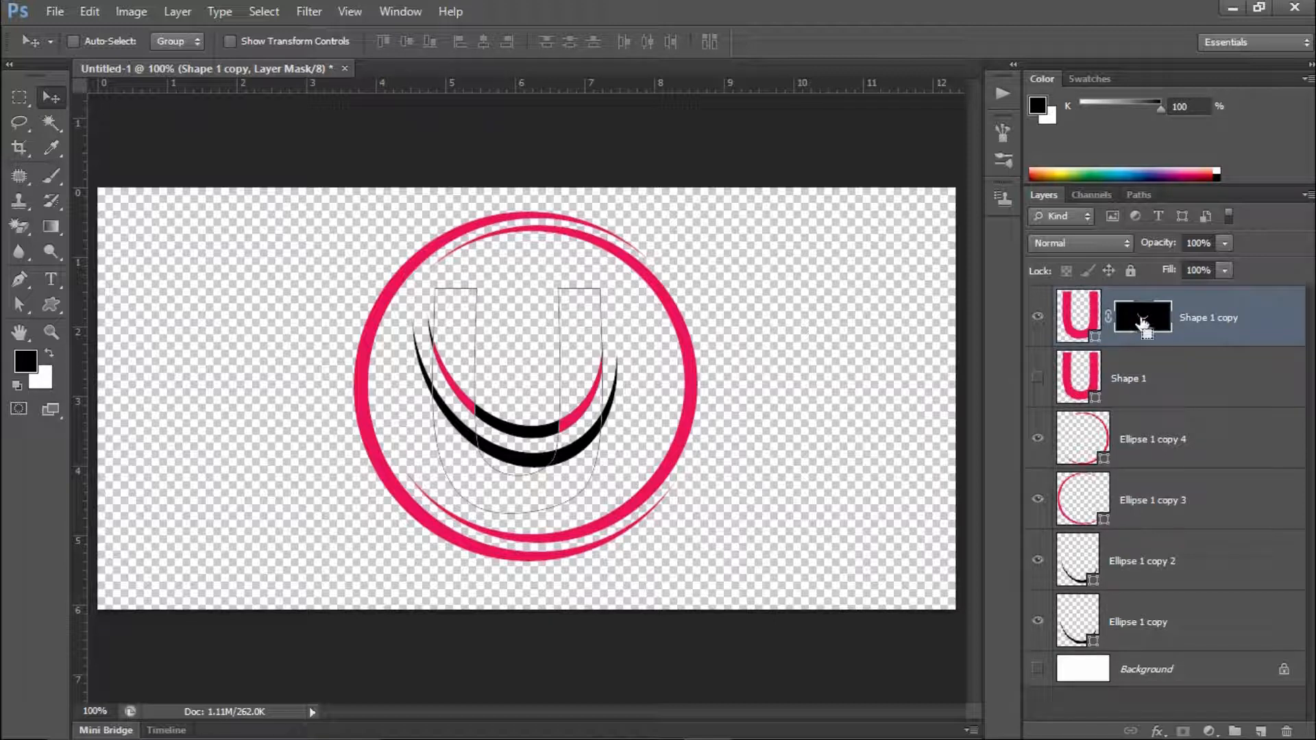
key(ctrl+i)
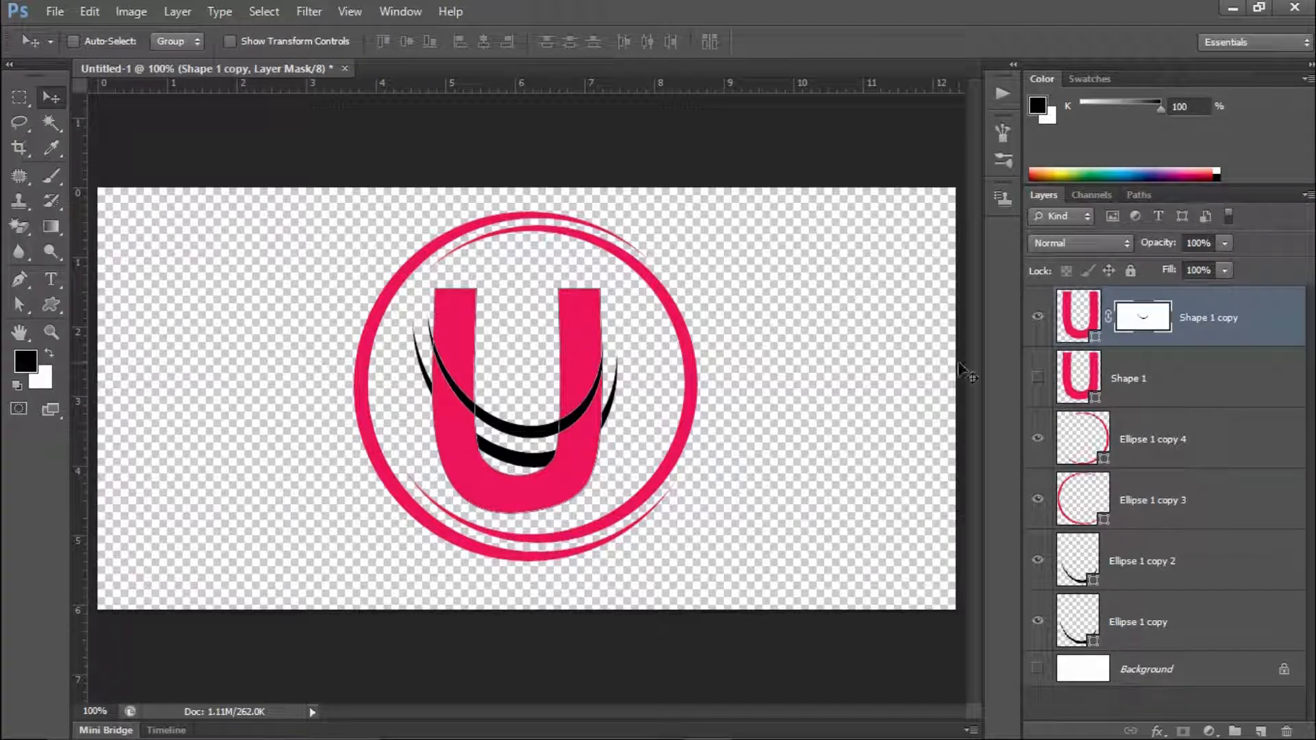
Paint black on the U copy's mask with a 54 px brush to hide the part of the letter below the upper crescent
key(b)
alt+right_click(691, 440)
mouse_move(728, 442)
mouse_down()
mouse_move(745, 309)
mouse_move(728, 607)
mouse_move(743, 704)
mouse_move(682, 596)
mouse_up()
mouse_move(586, 473)
mouse_down()
mouse_move(554, 418)
mouse_move(605, 444)
mouse_move(577, 487)
mouse_up()
key(ctrl+z)
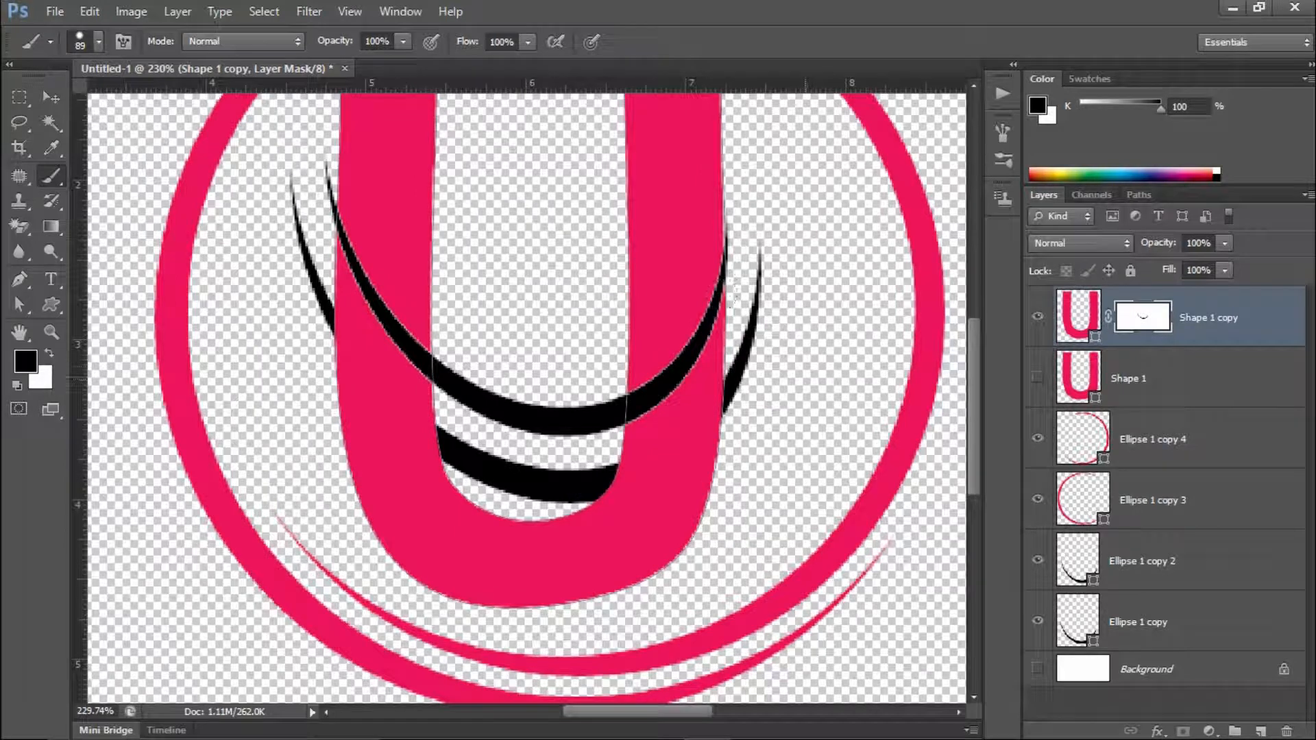
drag(799, 370, 771, 370)
mouse_move(721, 278)
mouse_down()
mouse_move(770, 329)
mouse_move(736, 400)
mouse_move(696, 443)
mouse_move(619, 474)
mouse_move(470, 479)
mouse_move(371, 399)
mouse_move(282, 258)
mouse_move(279, 354)
mouse_move(416, 511)
mouse_move(599, 569)
mouse_move(679, 523)
mouse_up()
drag(443, 487, 558, 480)
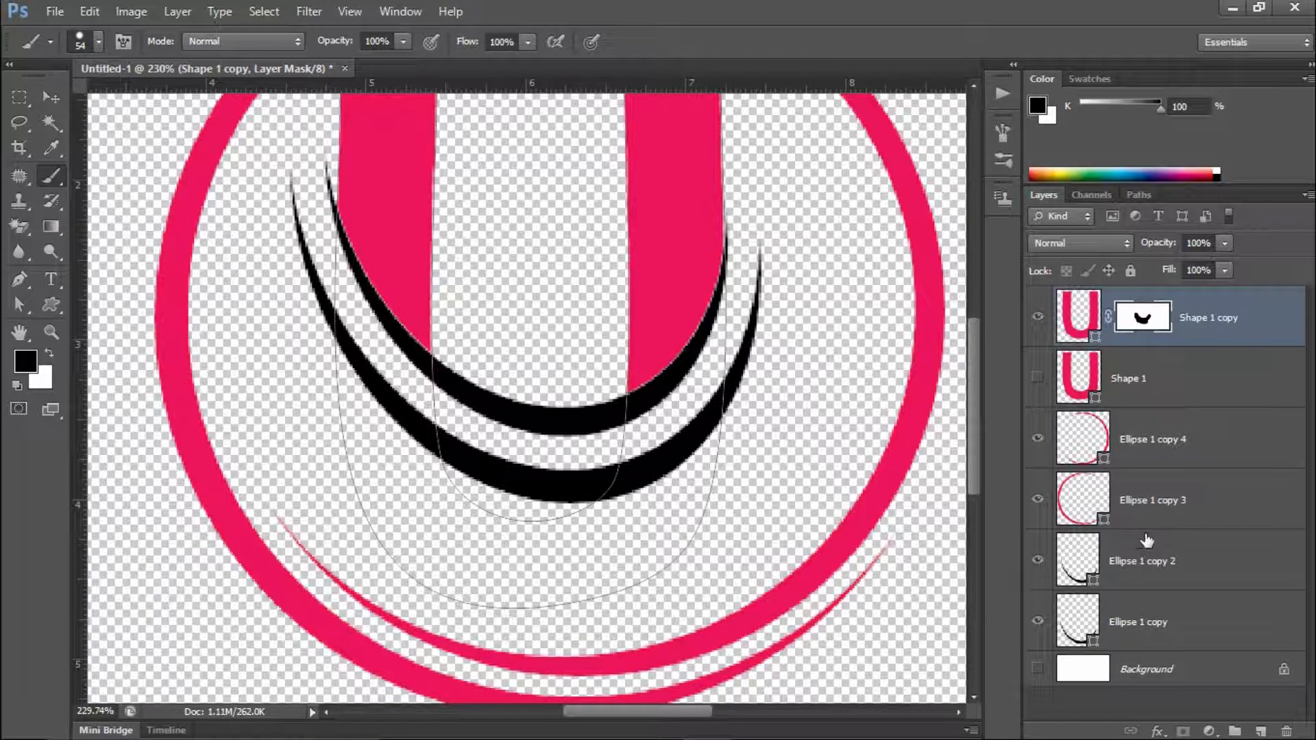
Reorder the layers so the upper crescent sits directly beneath the masked U copy and the lower crescent directly beneath the original U
click(1152, 577)
drag(1149, 569, 1134, 343)
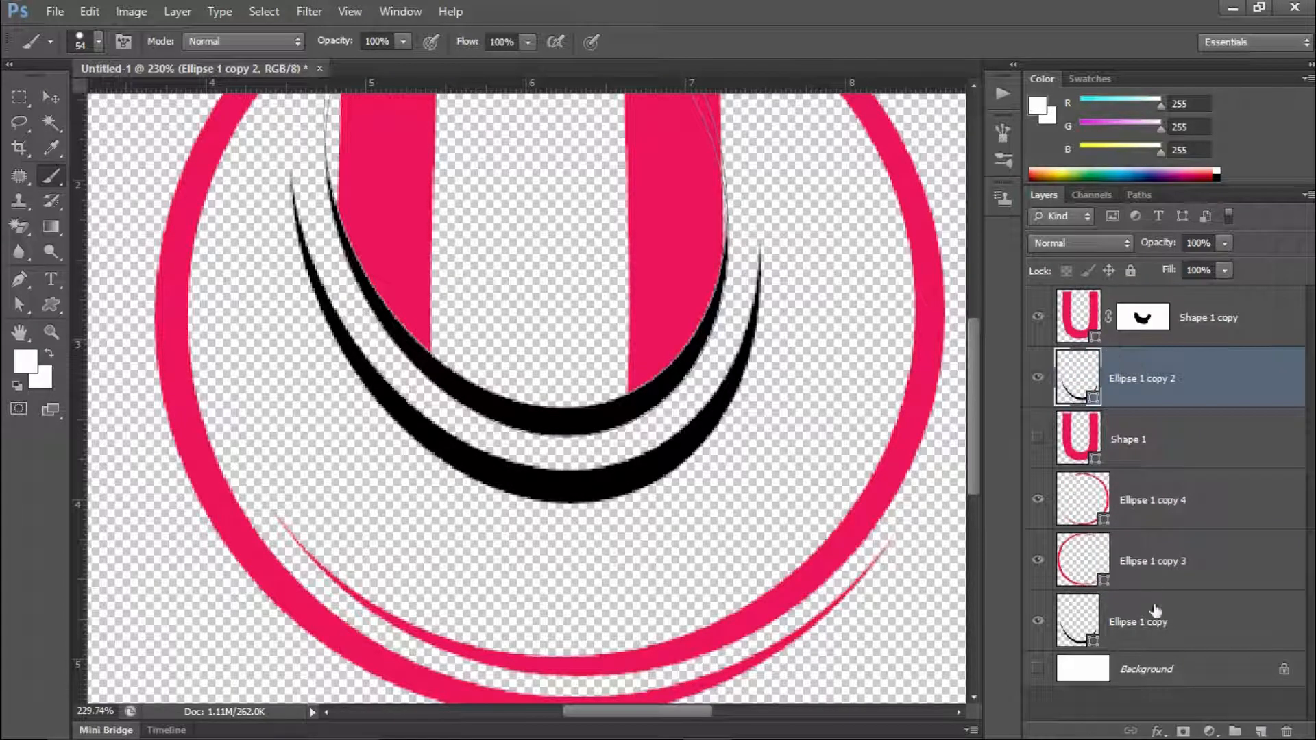
drag(1156, 627, 1151, 472)
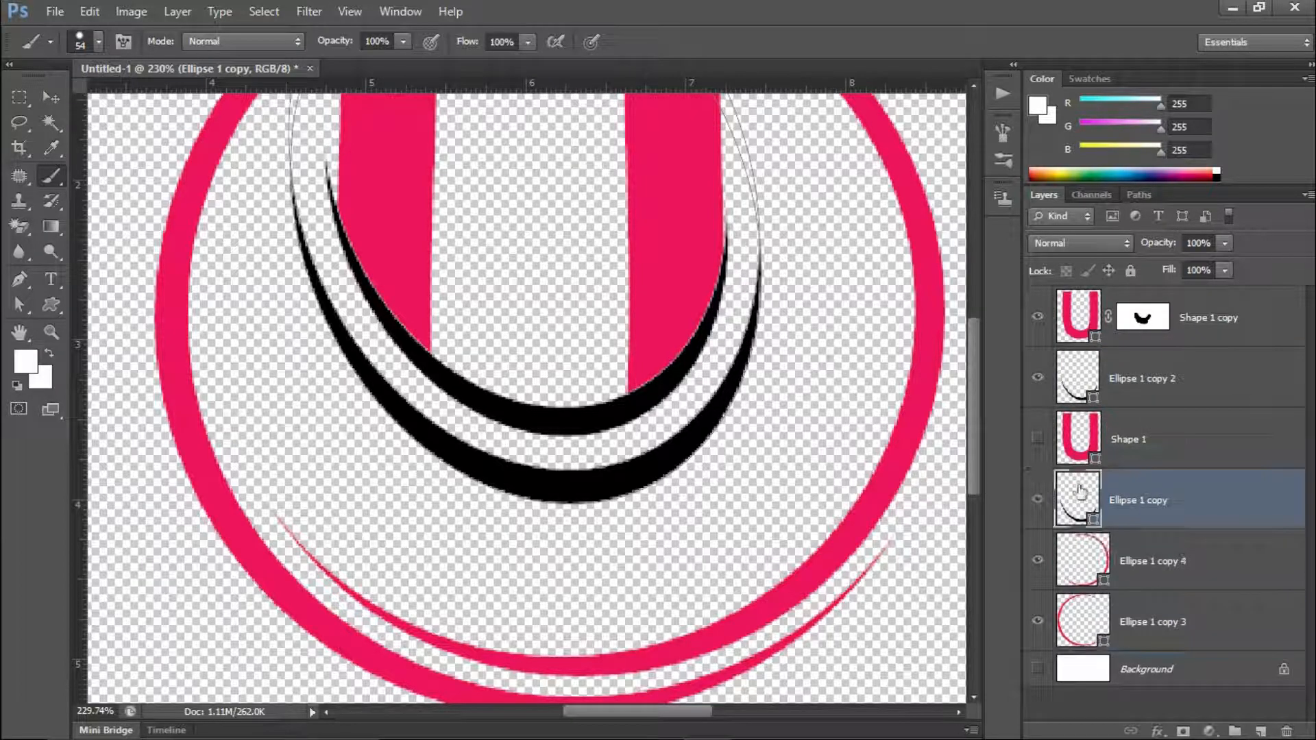
Hide the masked U copy and the upper crescent, and show and select the original U layer
click(1039, 373)
click(1037, 317)
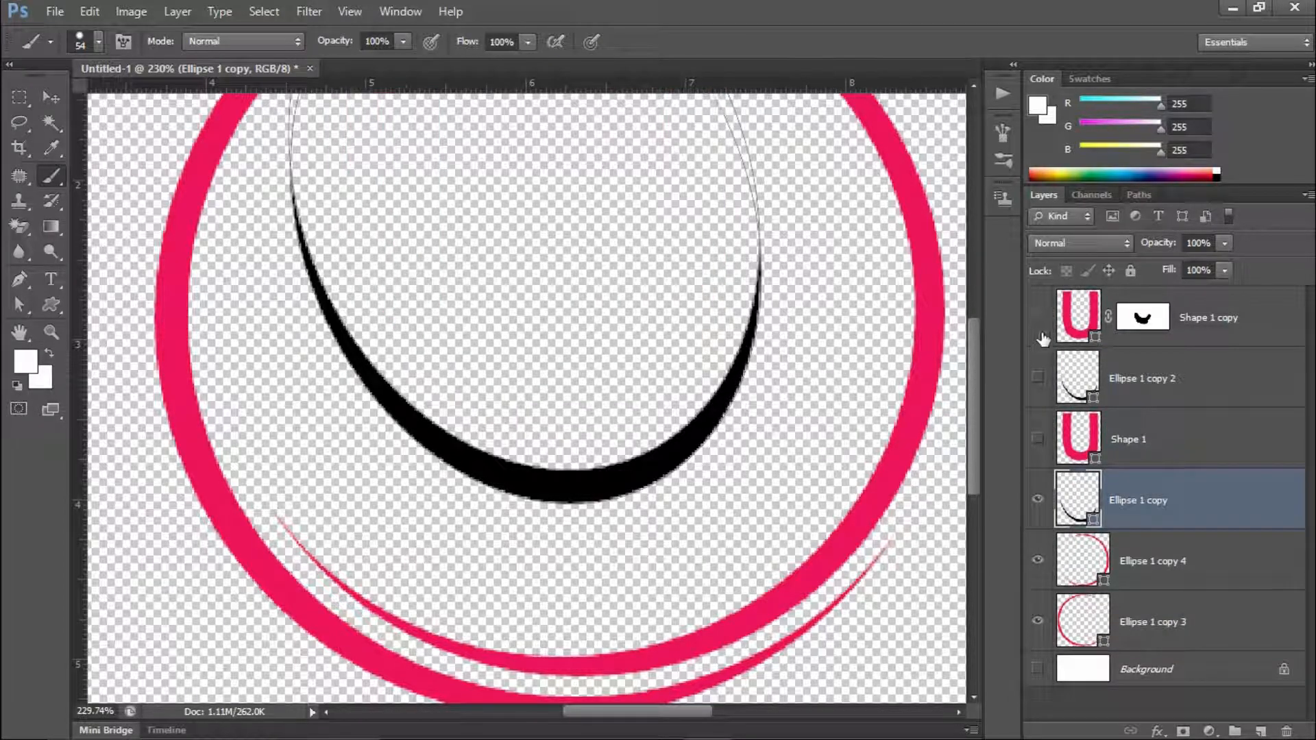
click(1038, 439)
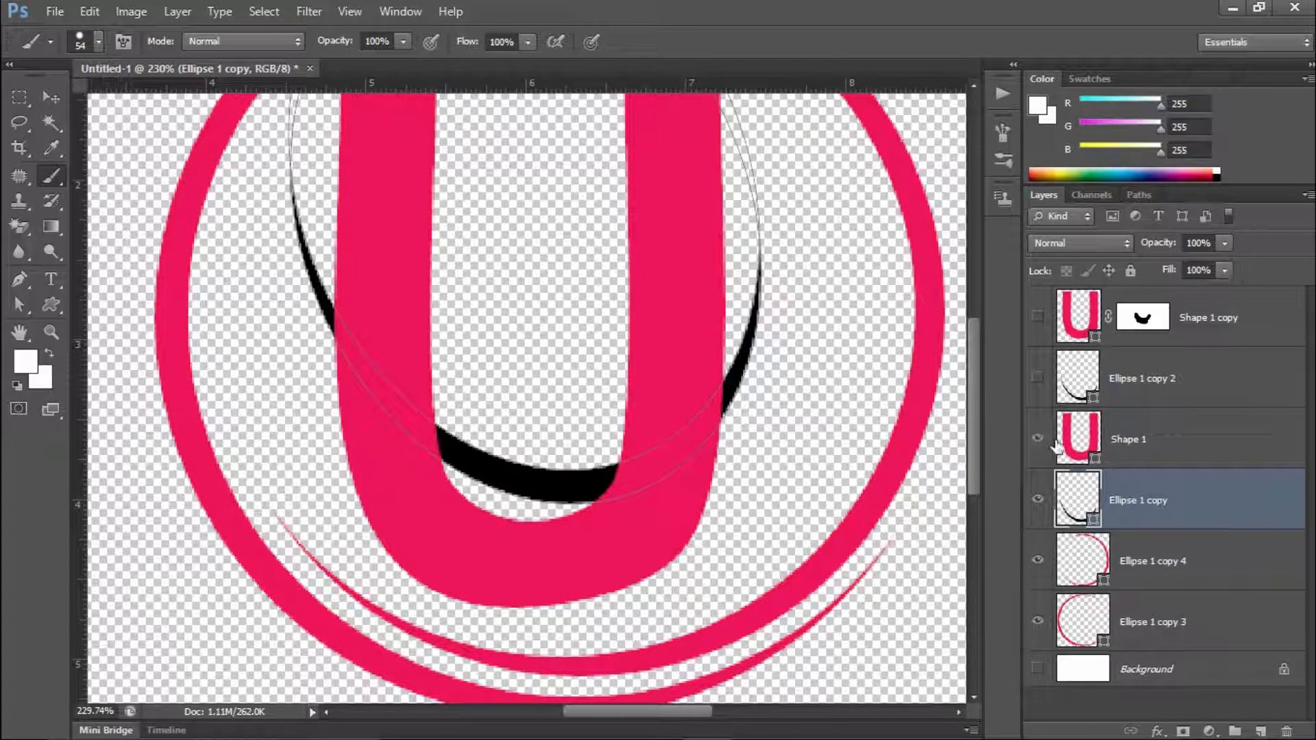
click(1093, 447)
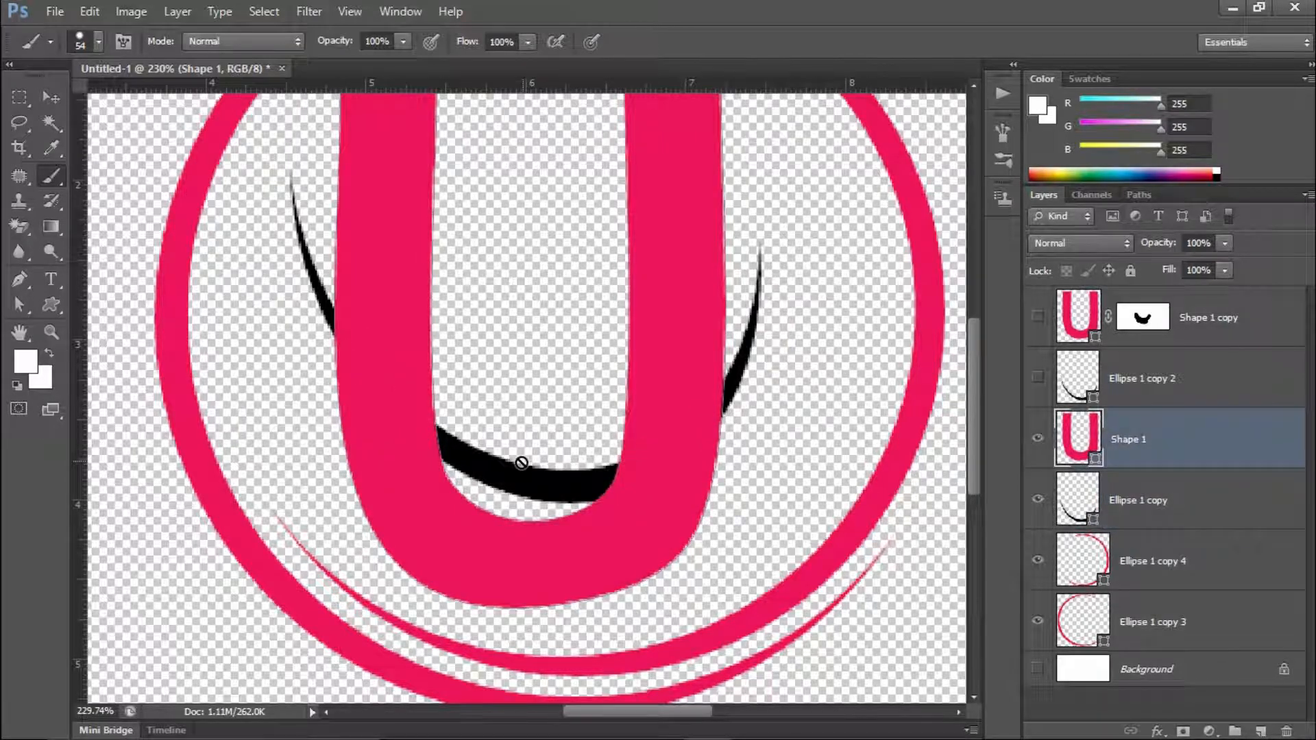
scroll(521, 463, up, 1)
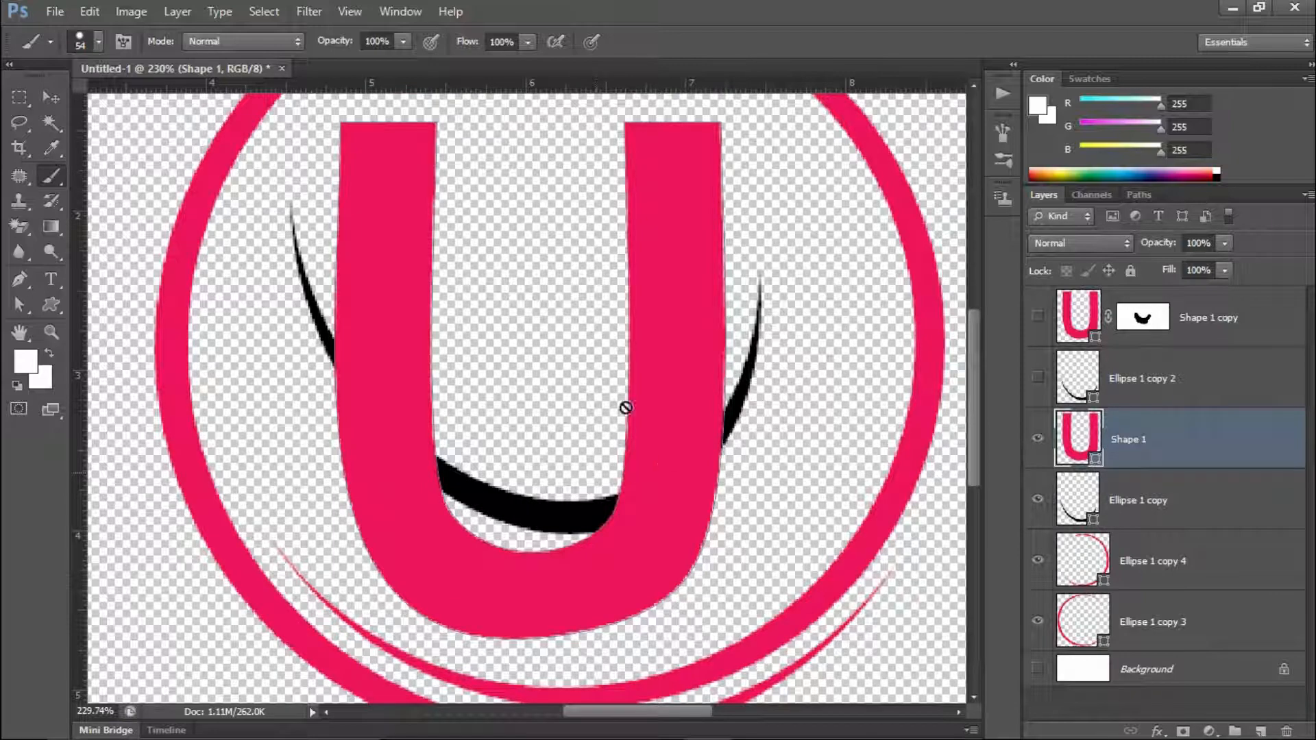
Mask the original U with the lower crescent's outline and invert the mask so the crescent area is cut out
click(1077, 497)
ctrl+click(1079, 500)
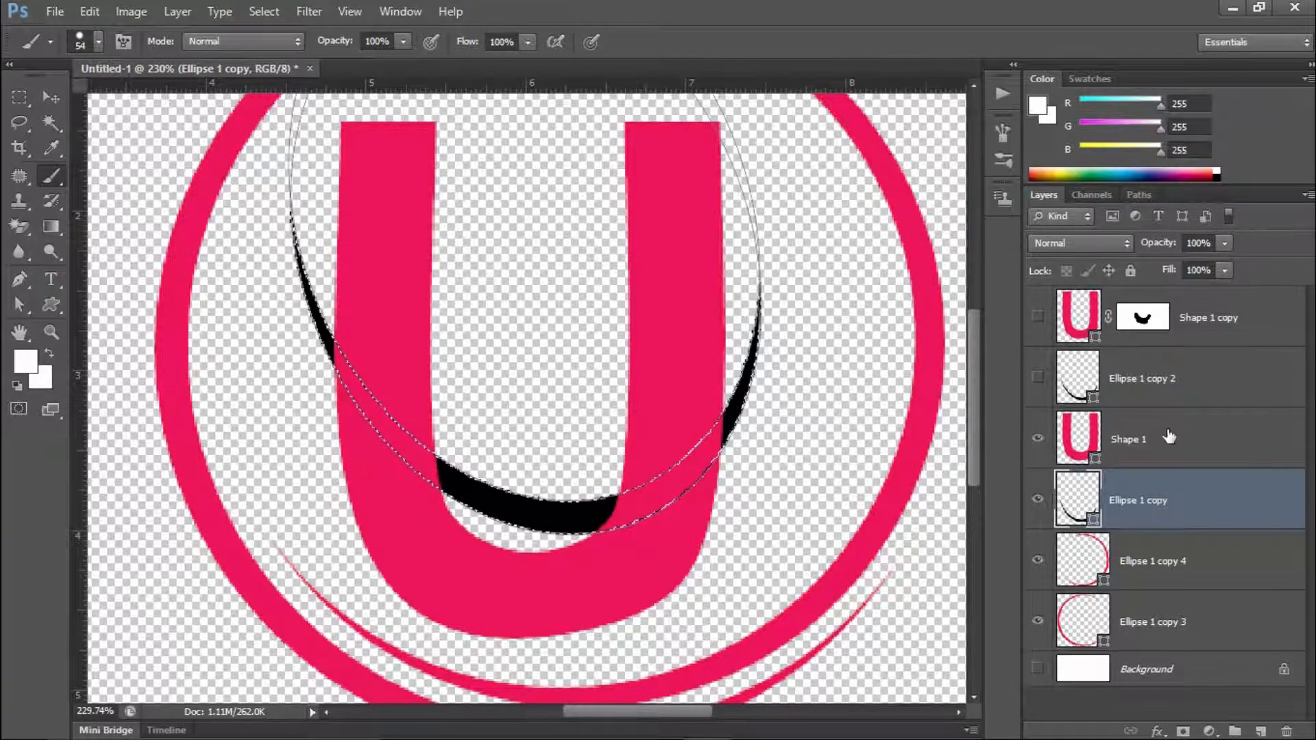
click(1110, 436)
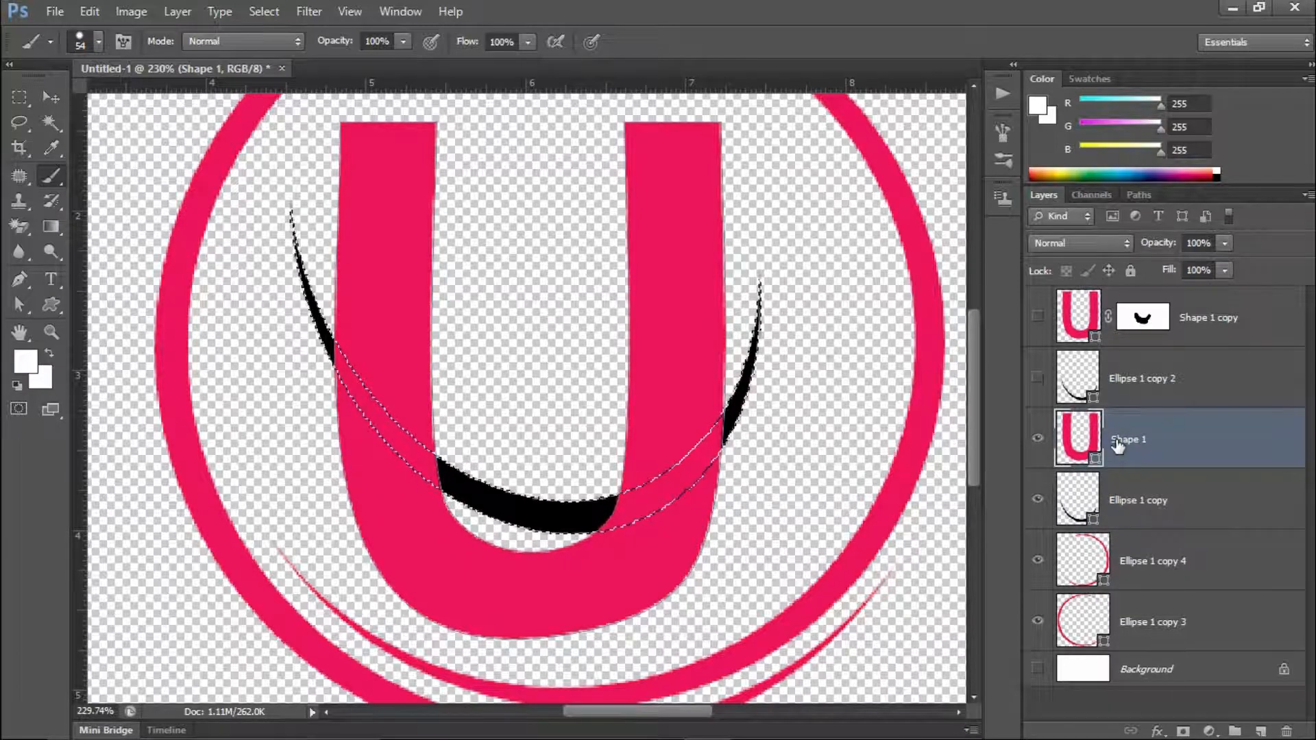
click(1182, 732)
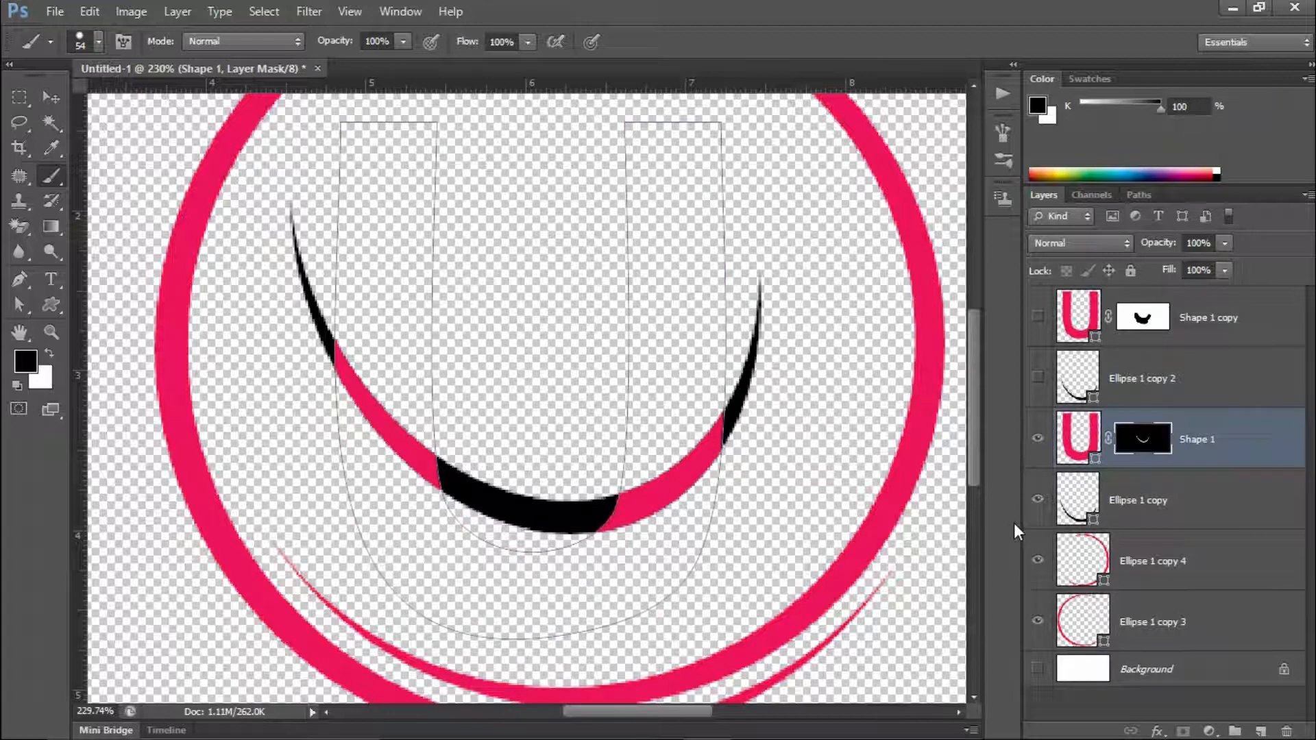
key(ctrl+i)
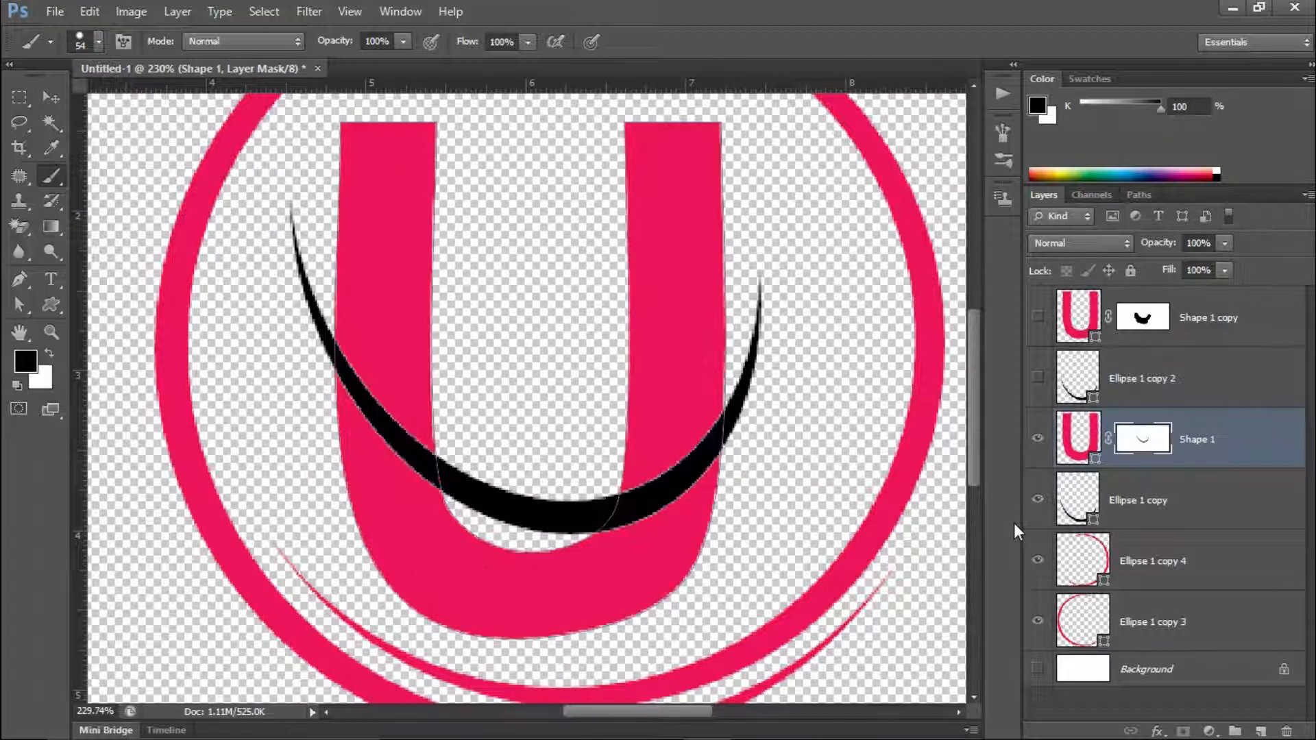
Paint black on the original U's mask to hide the letter above the lower crescent, and show the U copy and upper crescent again
click(1145, 442)
mouse_move(700, 385)
mouse_down()
mouse_move(659, 396)
mouse_move(605, 440)
mouse_move(639, 429)
mouse_move(684, 376)
mouse_move(699, 283)
mouse_move(675, 219)
mouse_move(688, 182)
mouse_move(672, 148)
mouse_move(628, 183)
mouse_move(628, 289)
mouse_move(593, 375)
mouse_up()
mouse_move(397, 265)
mouse_down()
mouse_move(364, 158)
mouse_move(379, 306)
mouse_move(462, 405)
mouse_move(374, 303)
mouse_up()
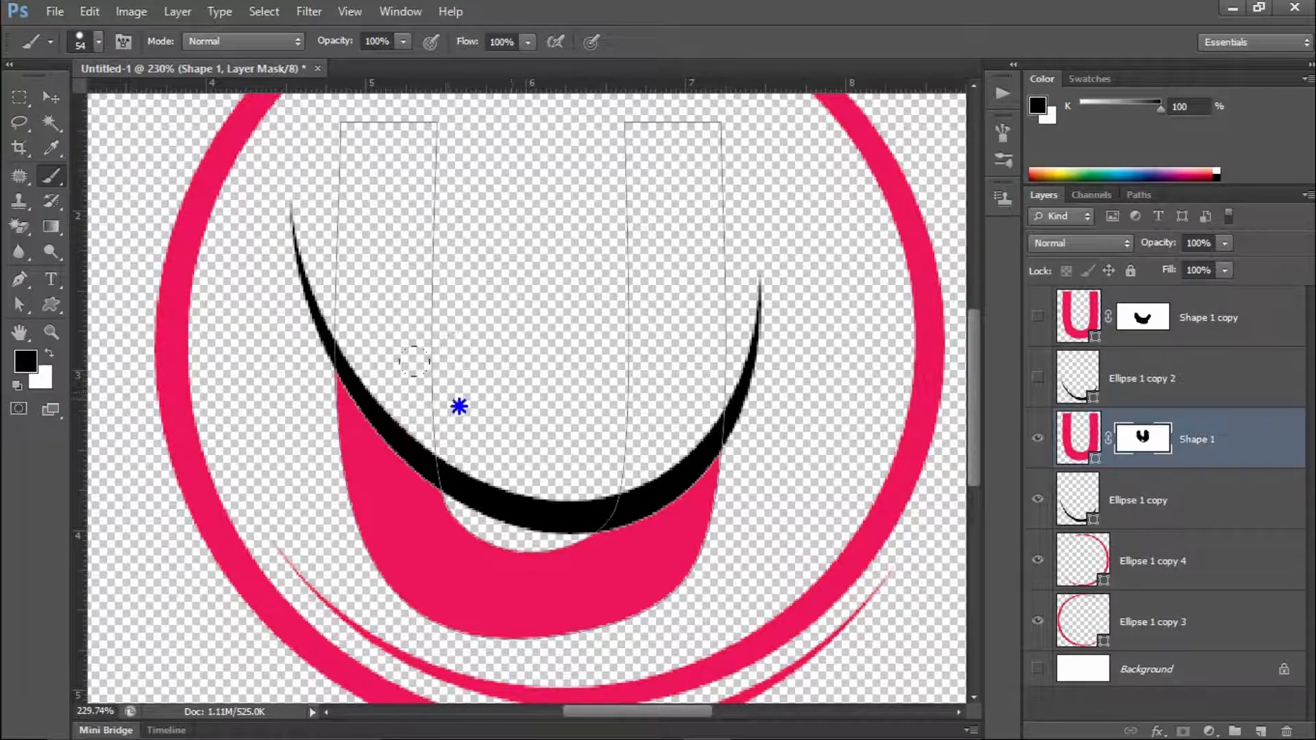
drag(1037, 356, 1037, 317)
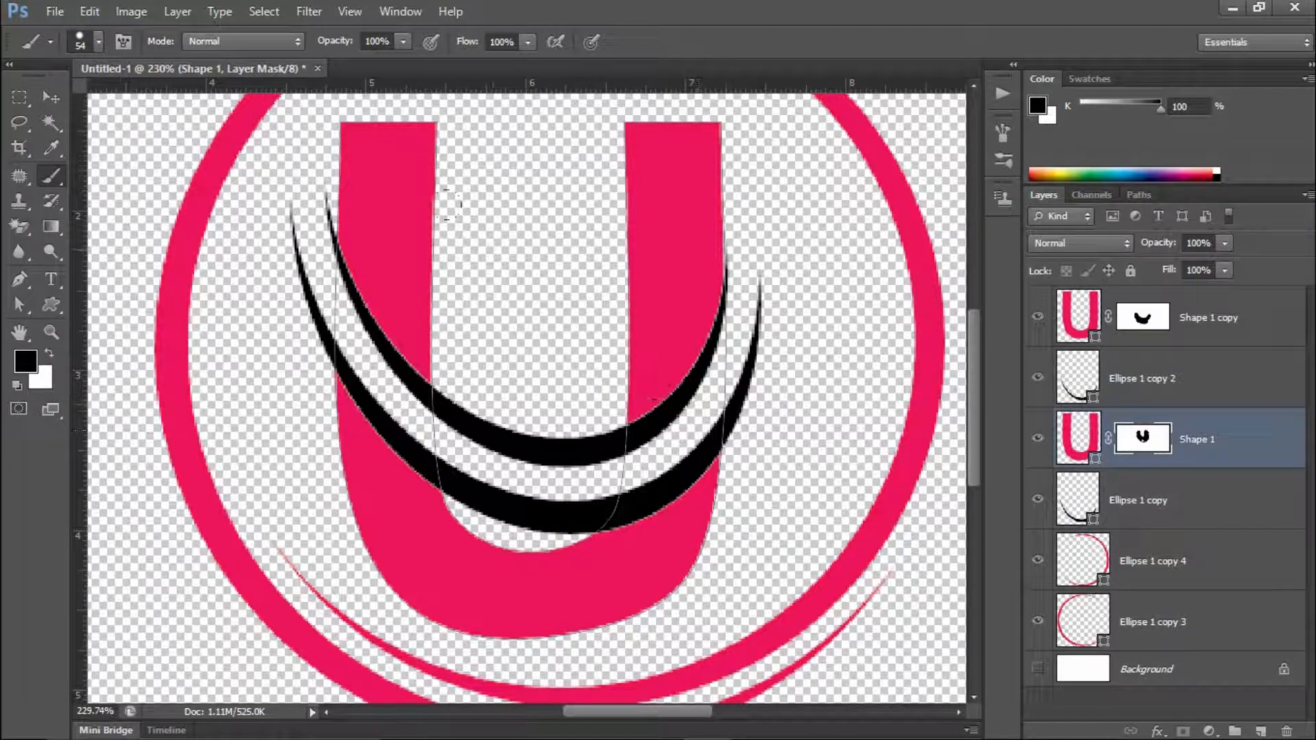
key(ctrl+0)
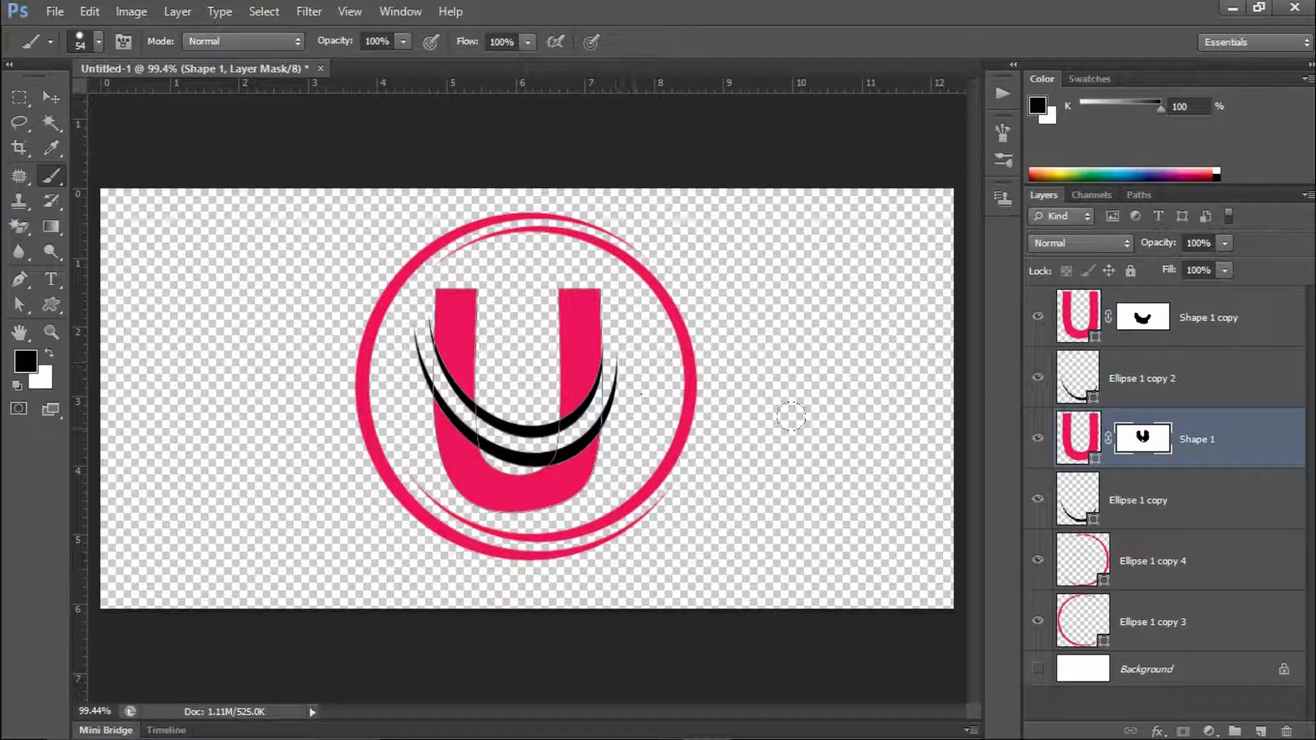
Change the fill of the masked U copy to black
scroll(496, 394, up, 2)
scroll(497, 394, up, 1)
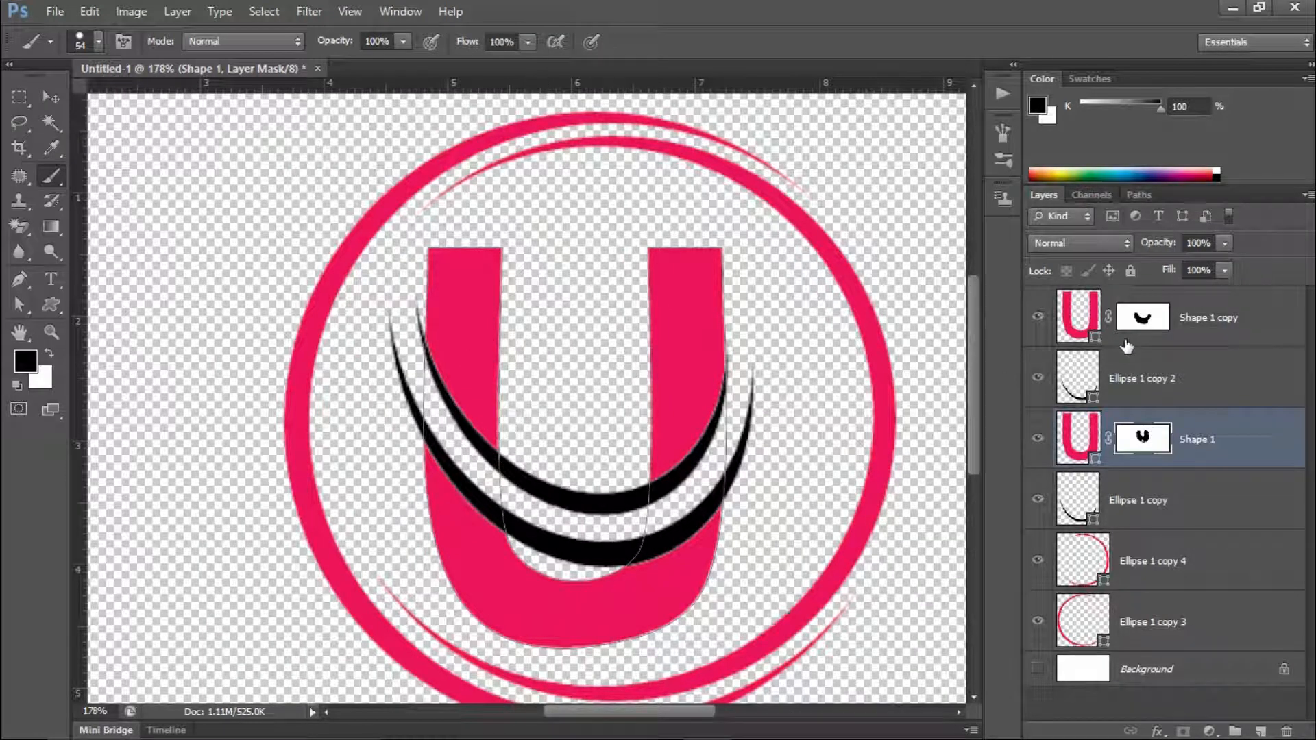
click(1074, 314)
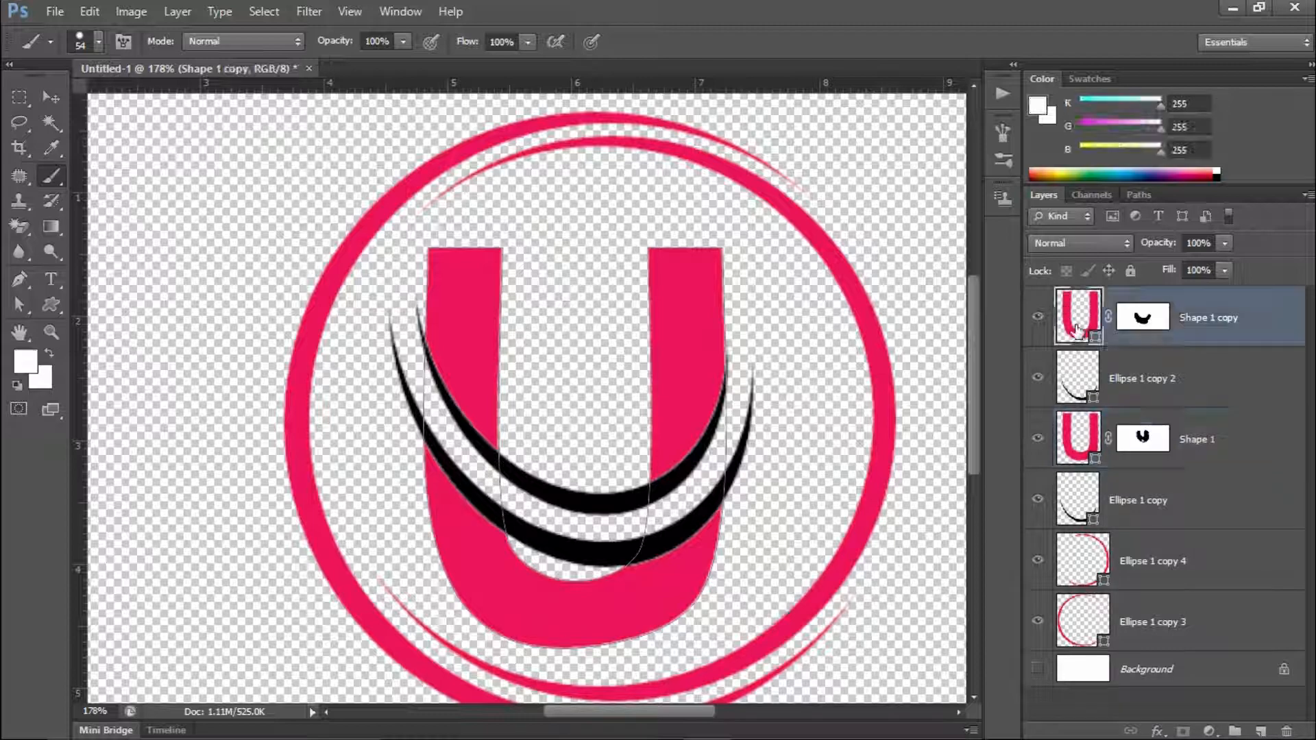
click(51, 305)
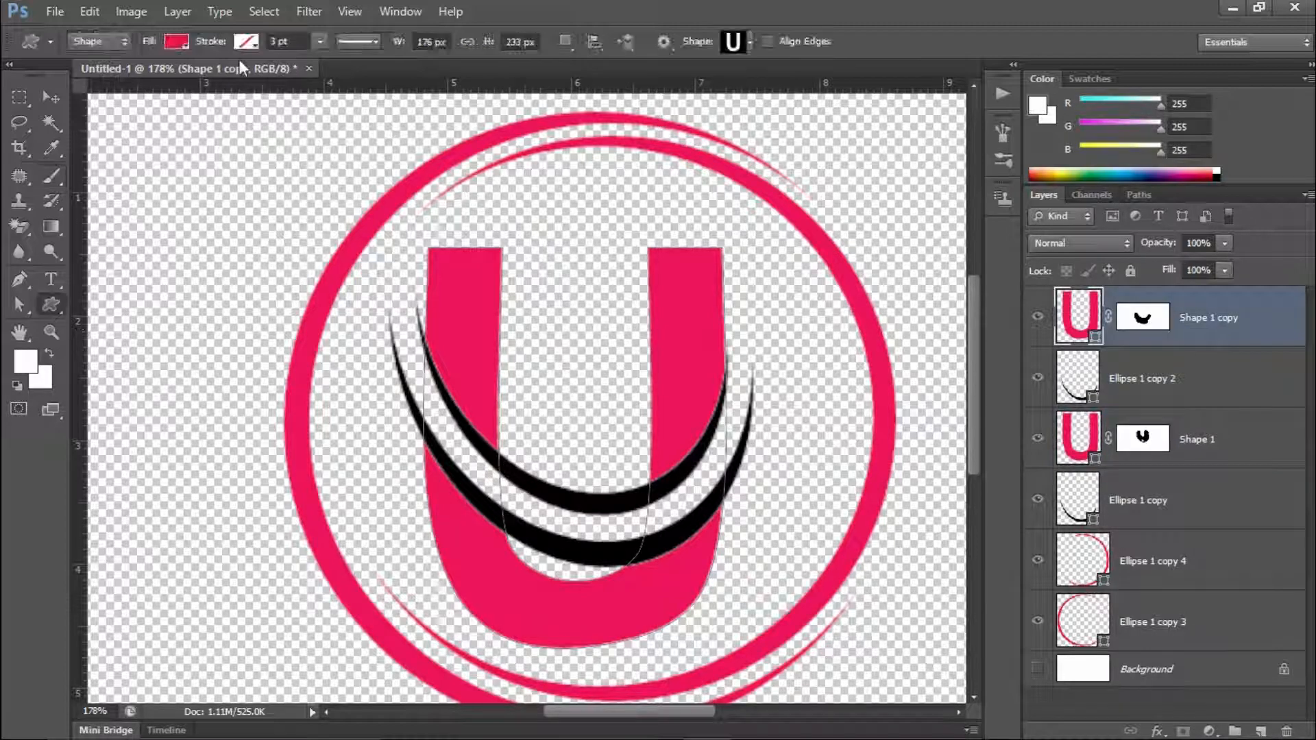
click(177, 43)
click(261, 164)
click(919, 279)
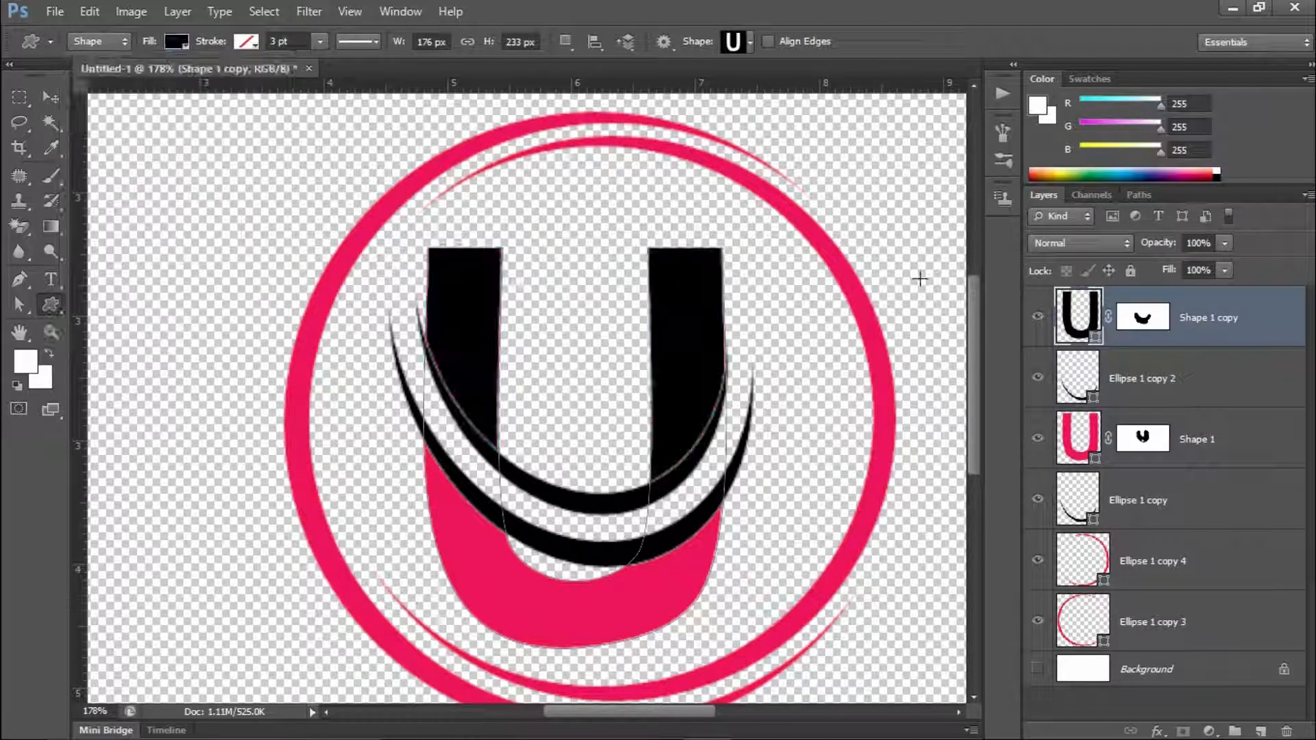
Change the fill of the original U shape to black
click(1074, 449)
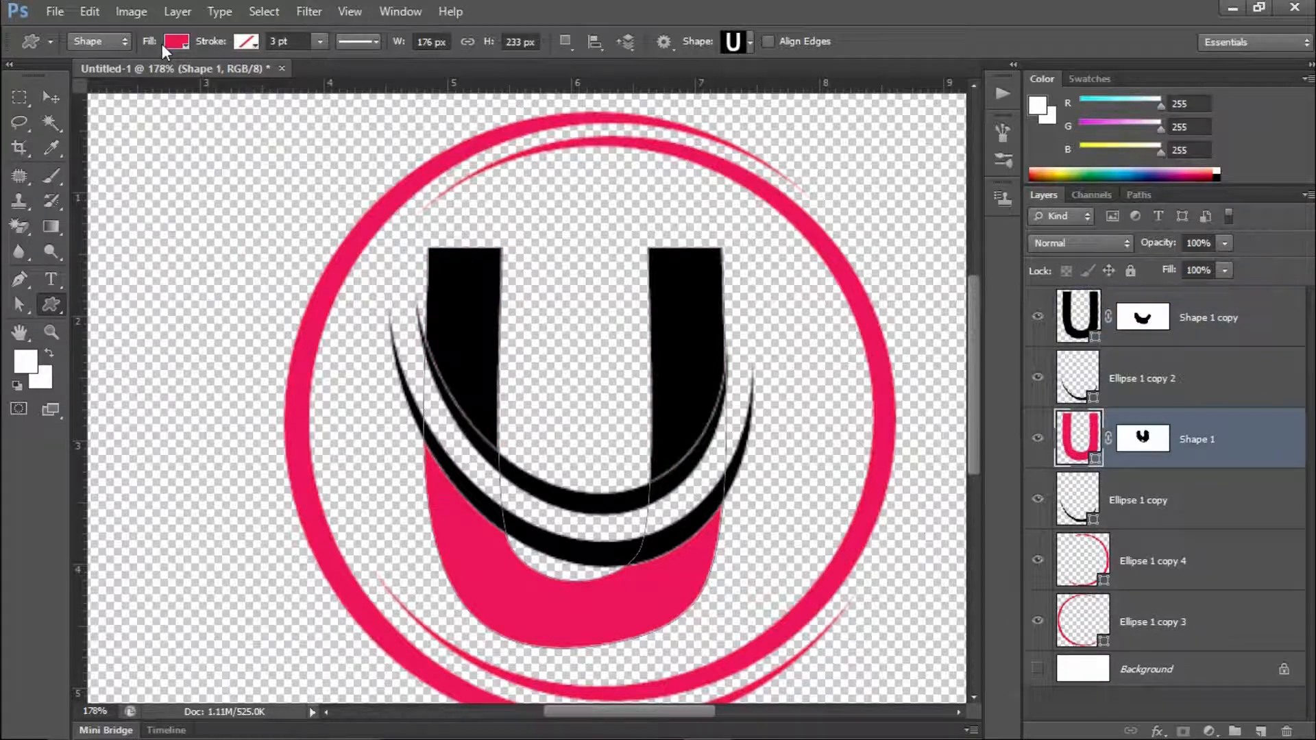
click(184, 45)
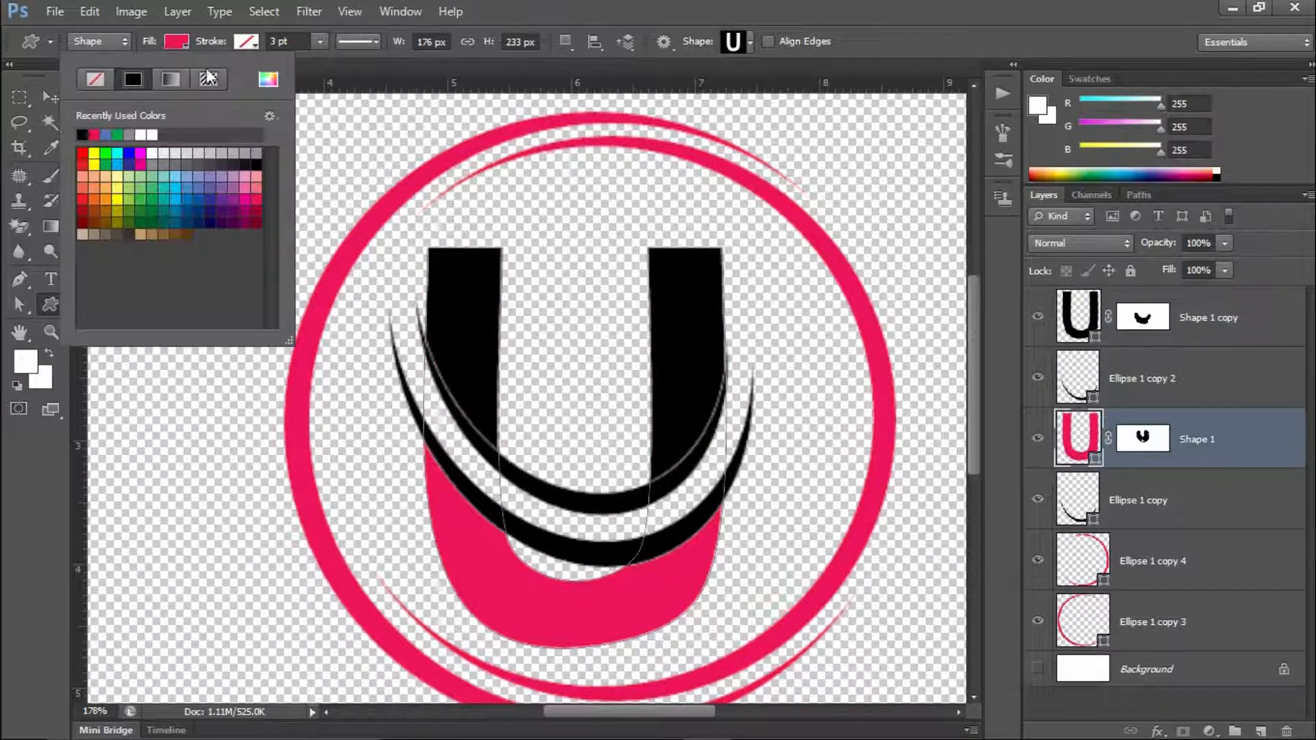
click(81, 135)
click(687, 4)
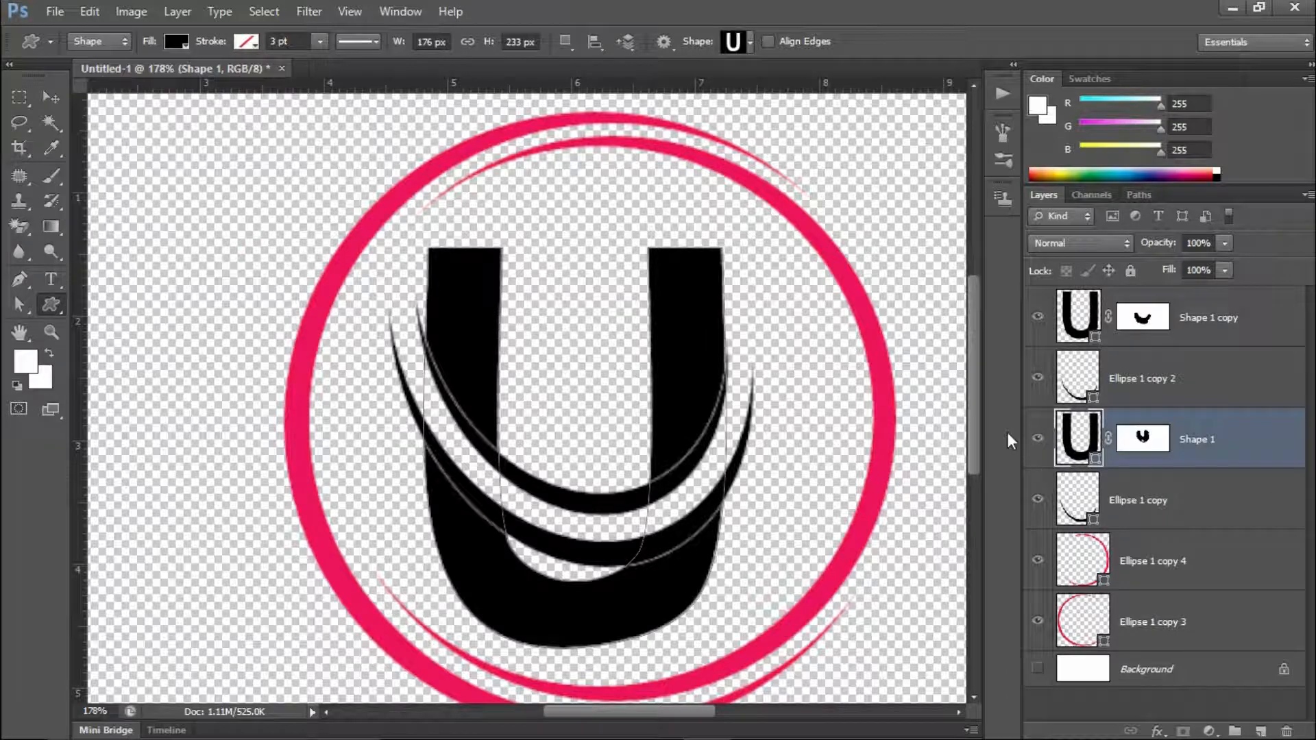
Change the fill of the inner ring, Ellipse 1 copy 4, to black
click(1168, 575)
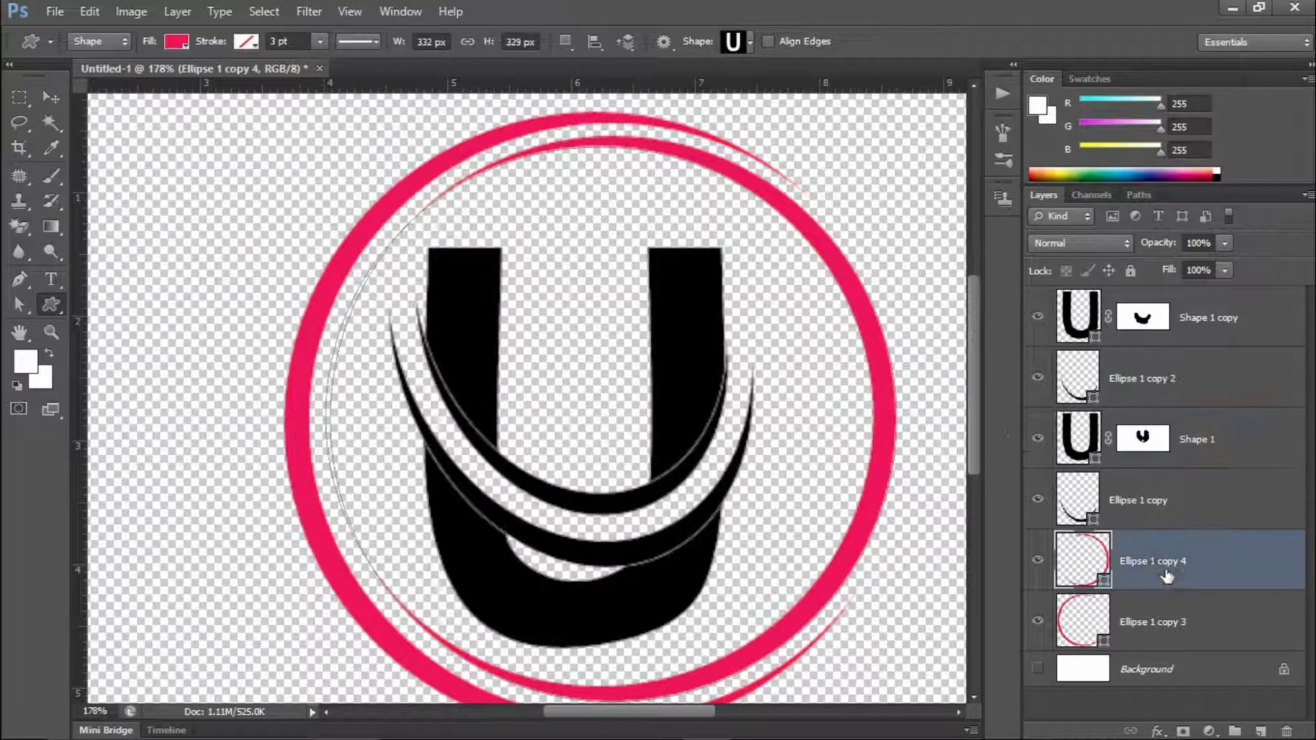
click(183, 46)
click(83, 131)
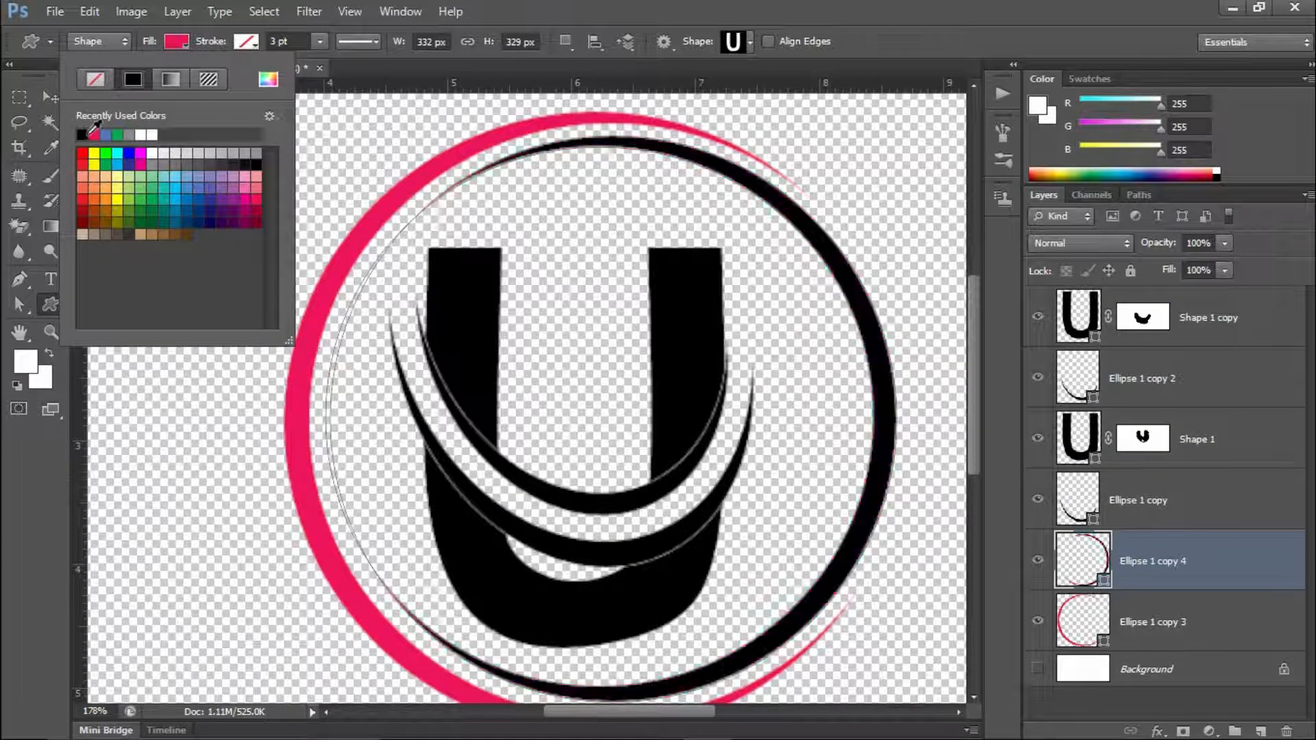
click(699, 7)
Change the fill of the outer ring, Ellipse 1 copy 3, to black and select the Background layer to hide the path outline
click(1160, 623)
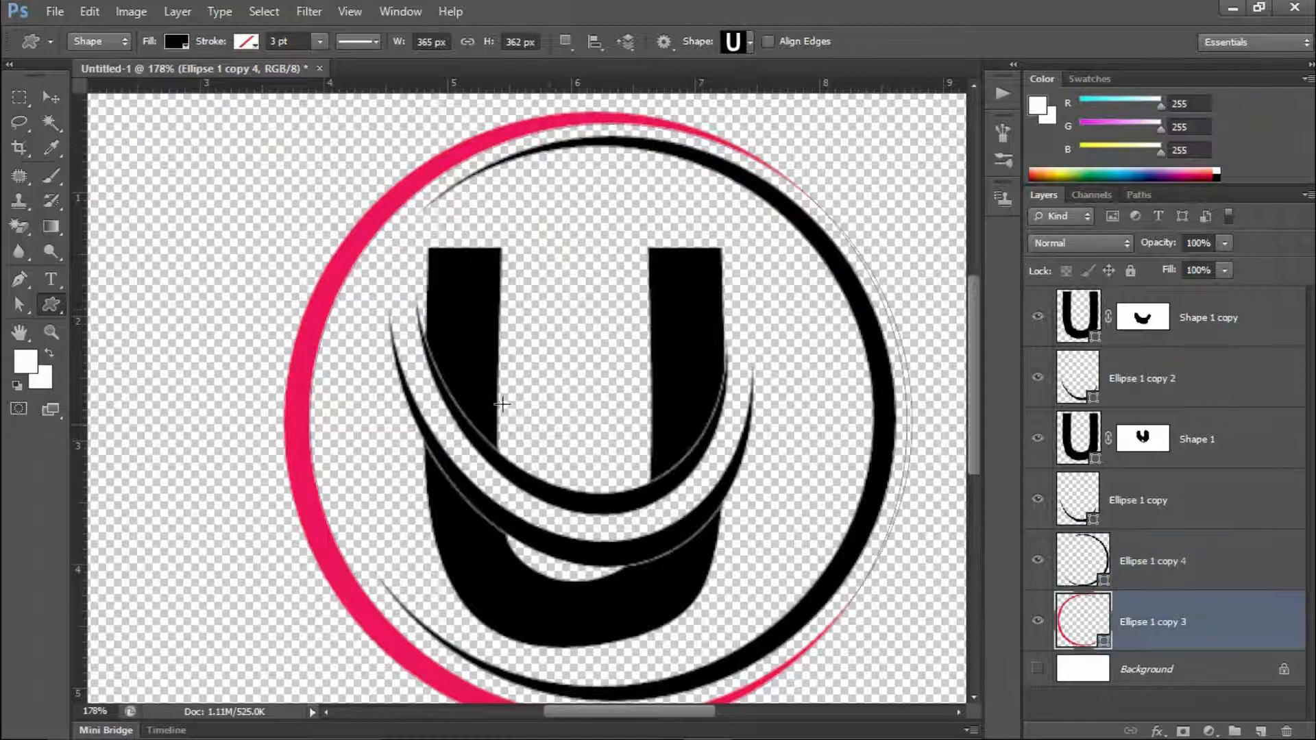
click(178, 44)
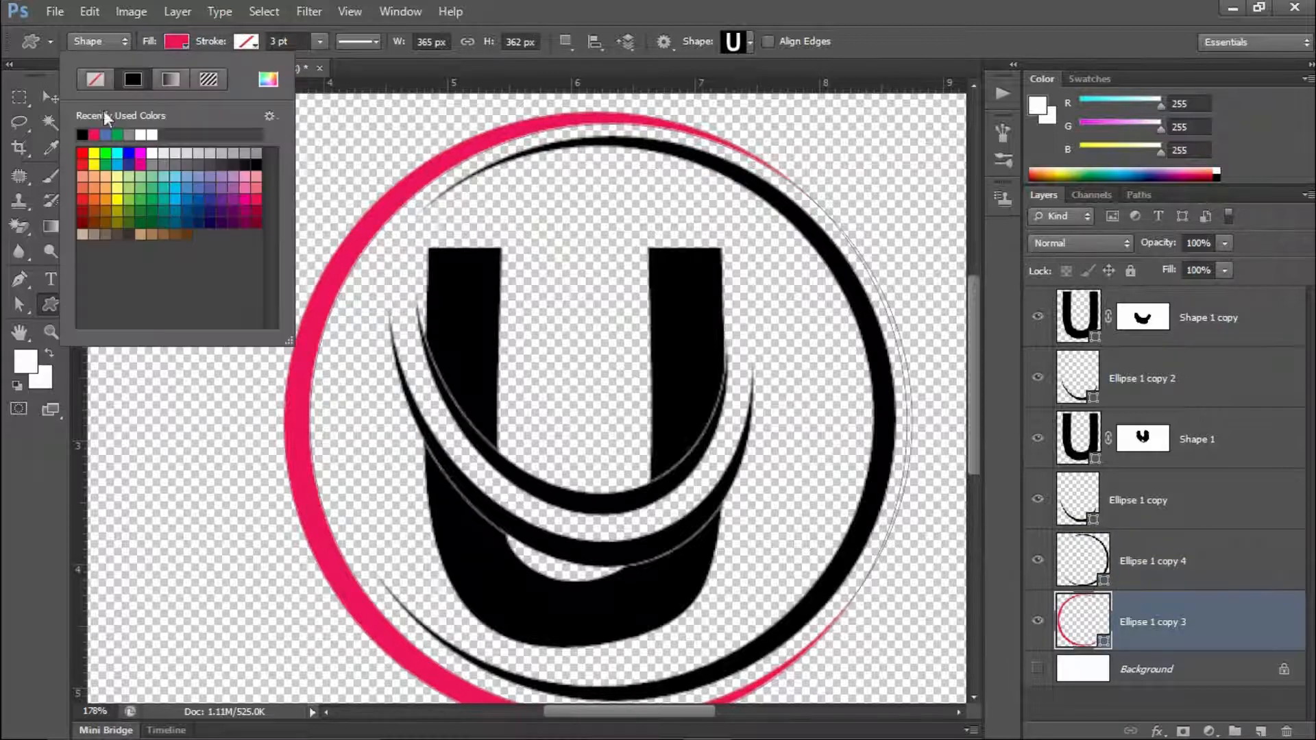
click(83, 132)
click(682, 185)
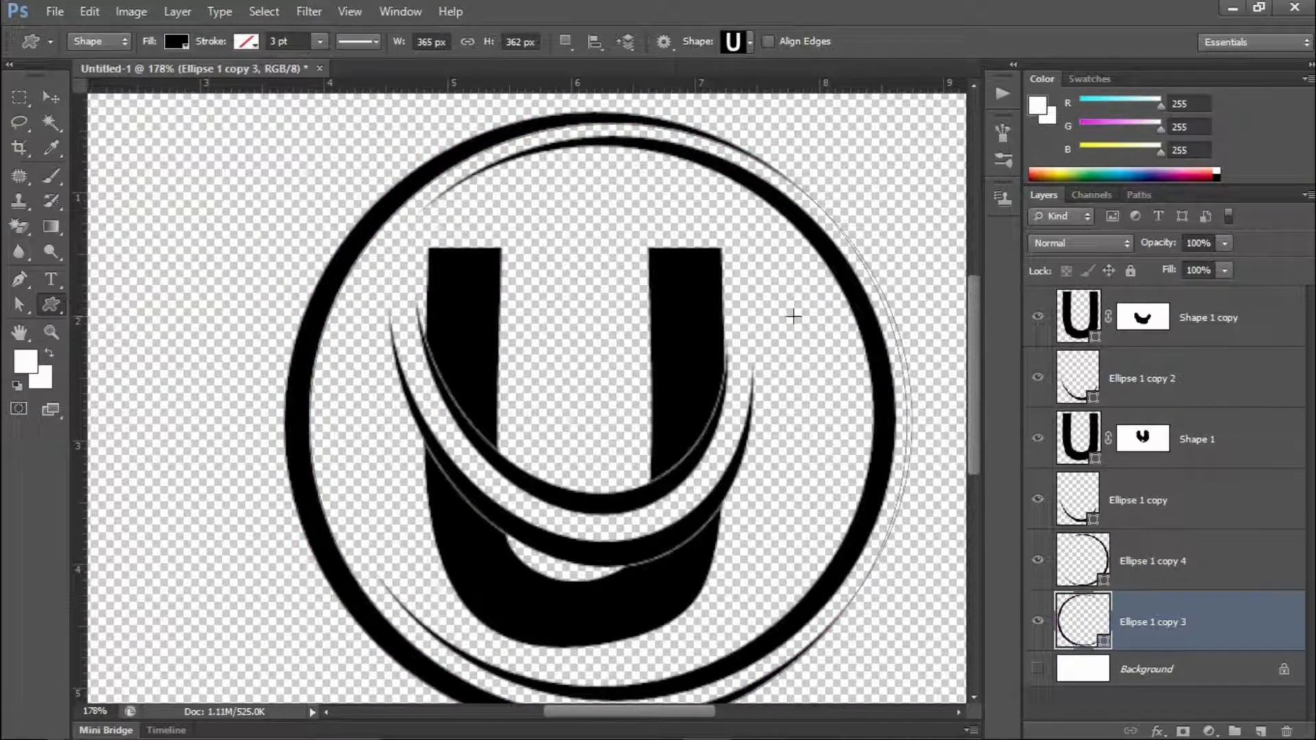
key(ctrl+0)
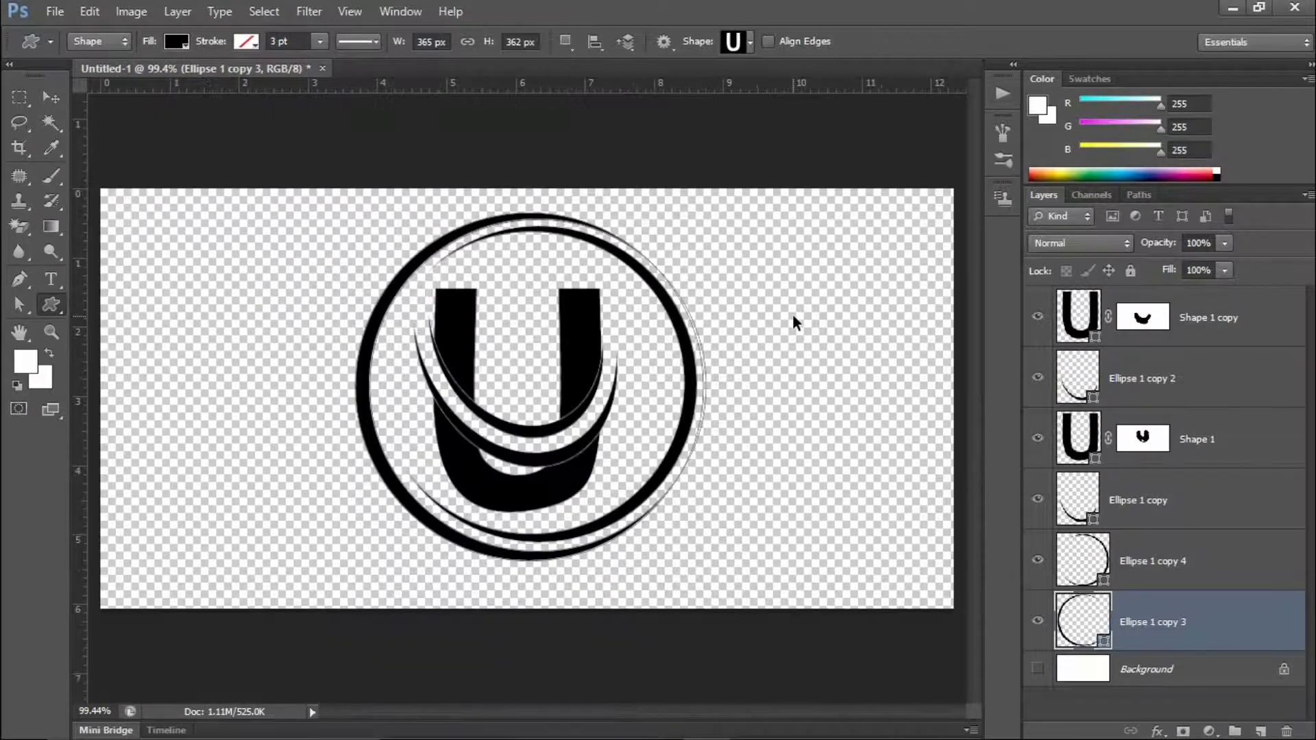
click(1191, 675)
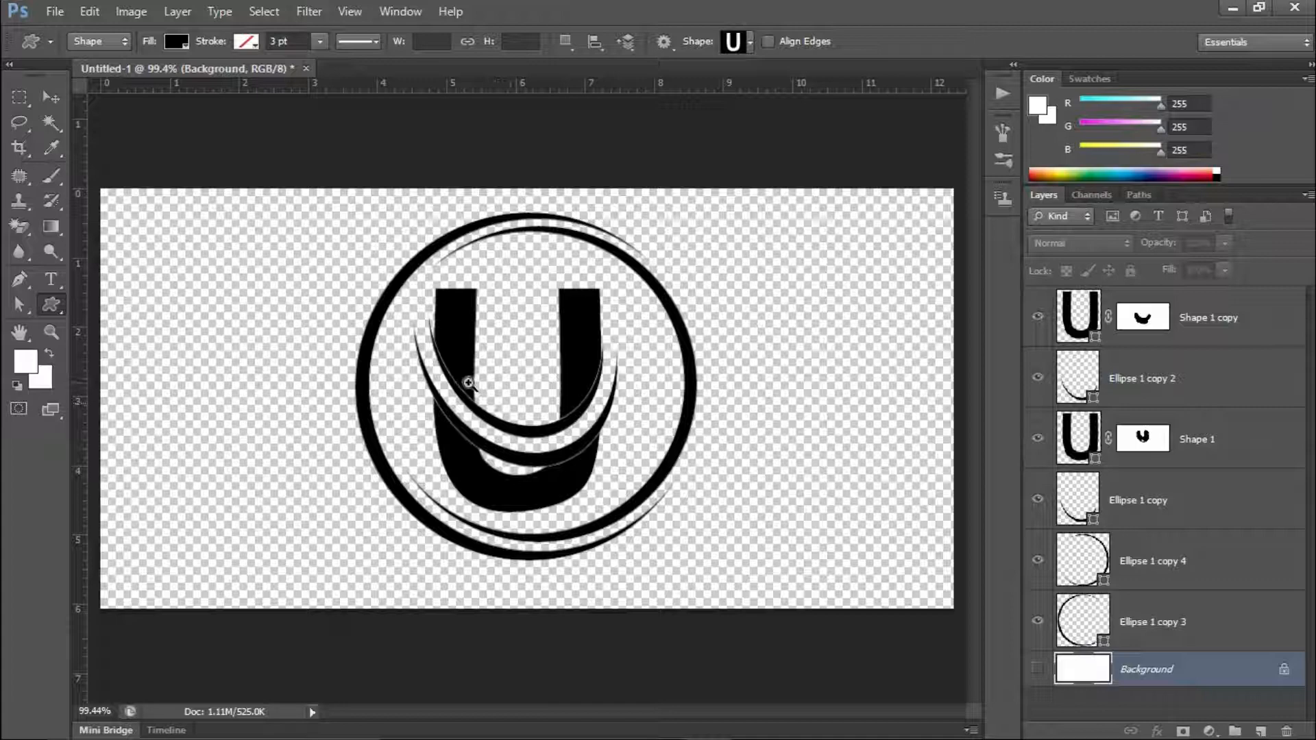
Nudge the upper crescent slightly upward to close the thin gap between it and the U's upper part
scroll(479, 466, up, 3)
scroll(514, 517, up, 2)
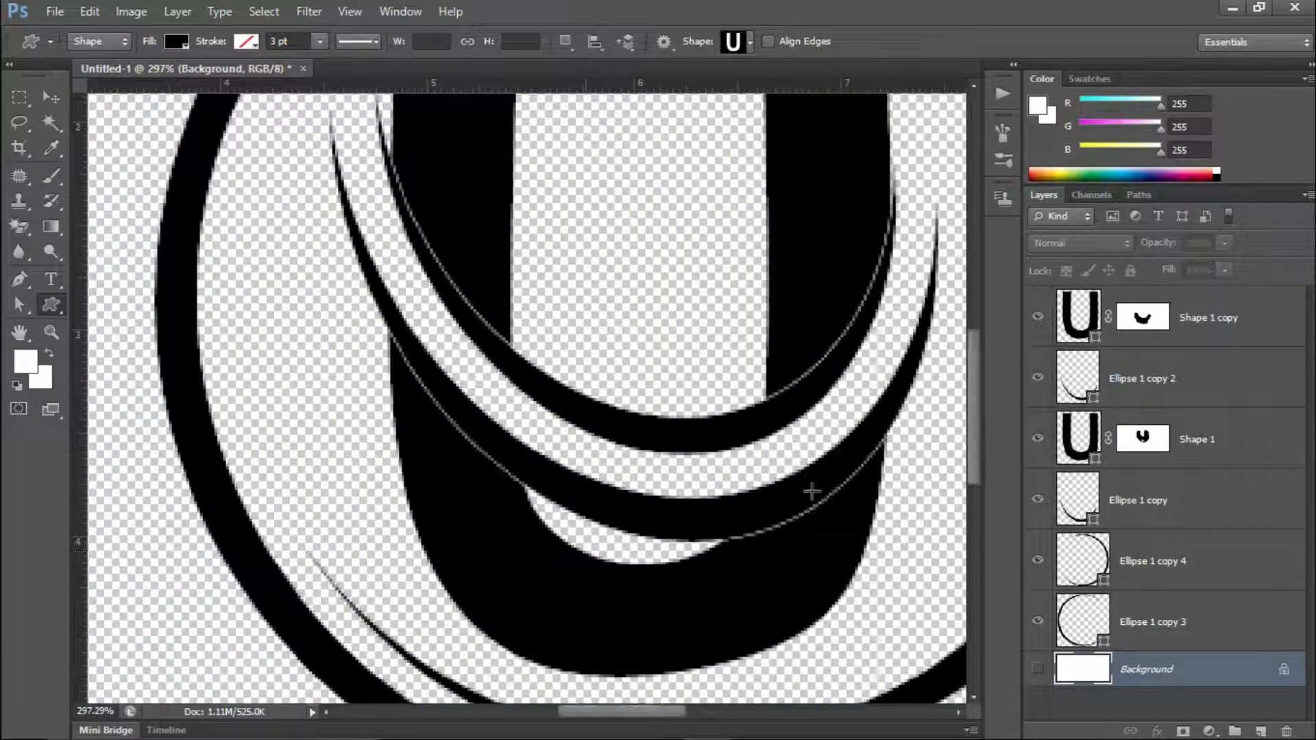
click(1177, 379)
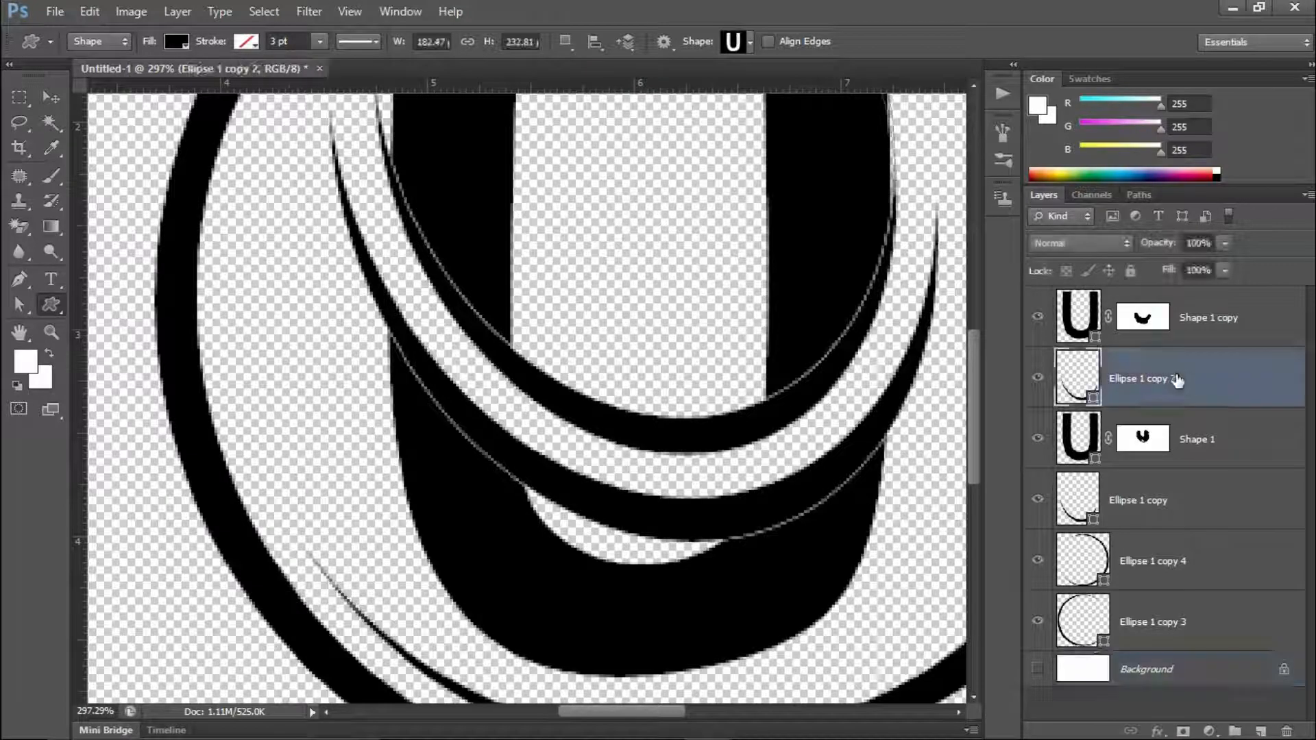
scroll(862, 454, up, 1)
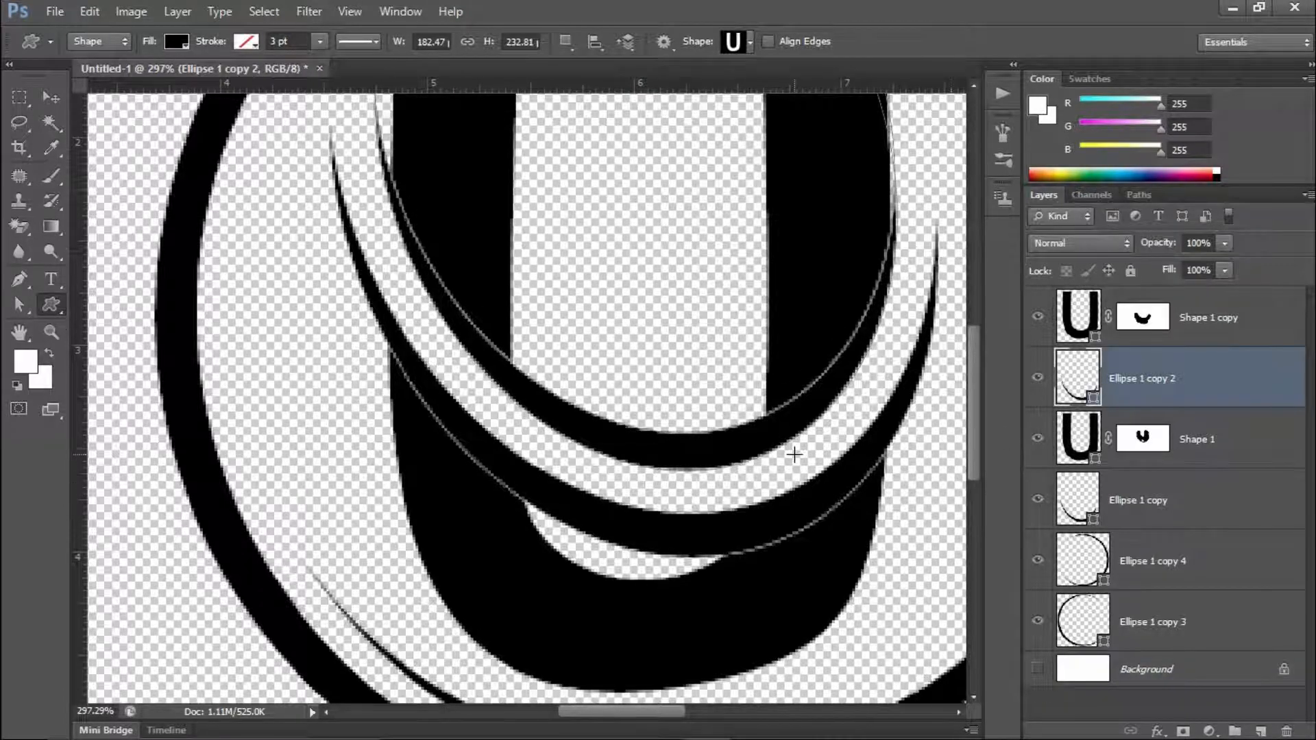
key(v)
key(Up)
key(Up)
key(Up)
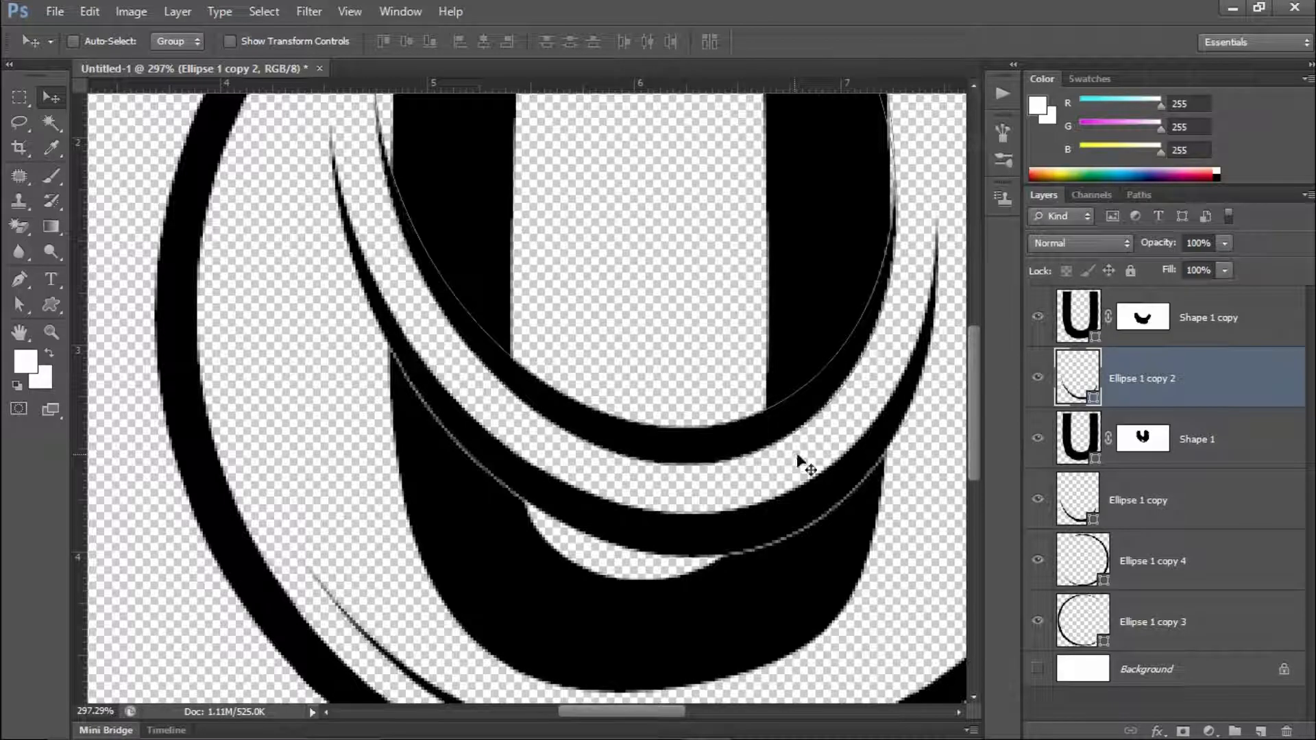
Nudge the lower crescent slightly downward to close the thin gap against the U's lower part
click(1156, 498)
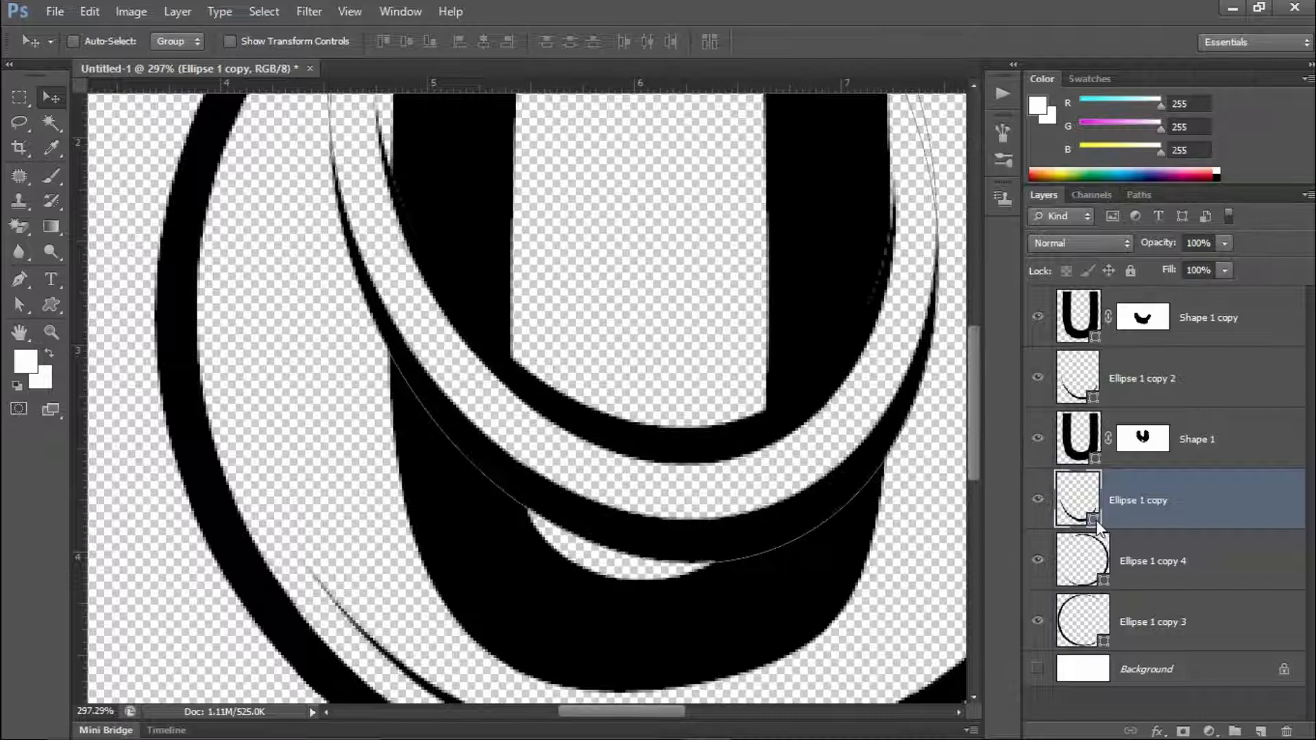
key(ctrl+0)
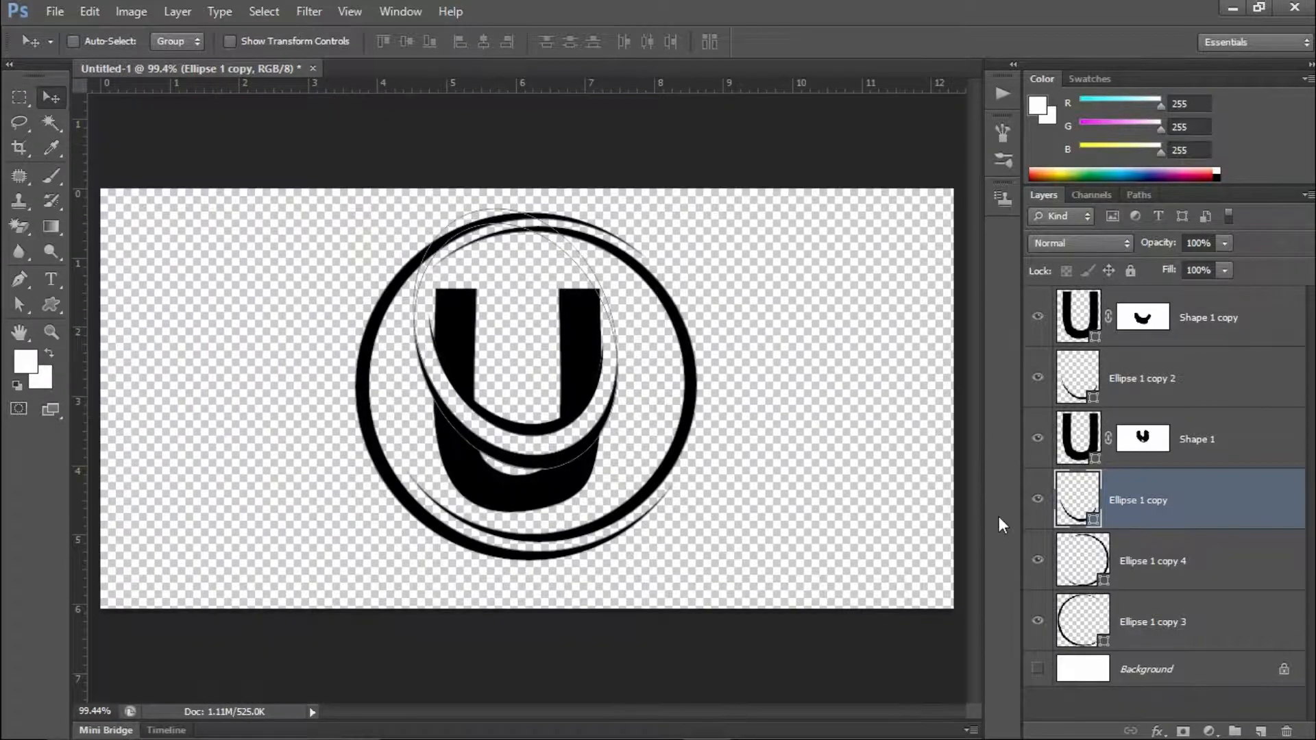
click(1203, 670)
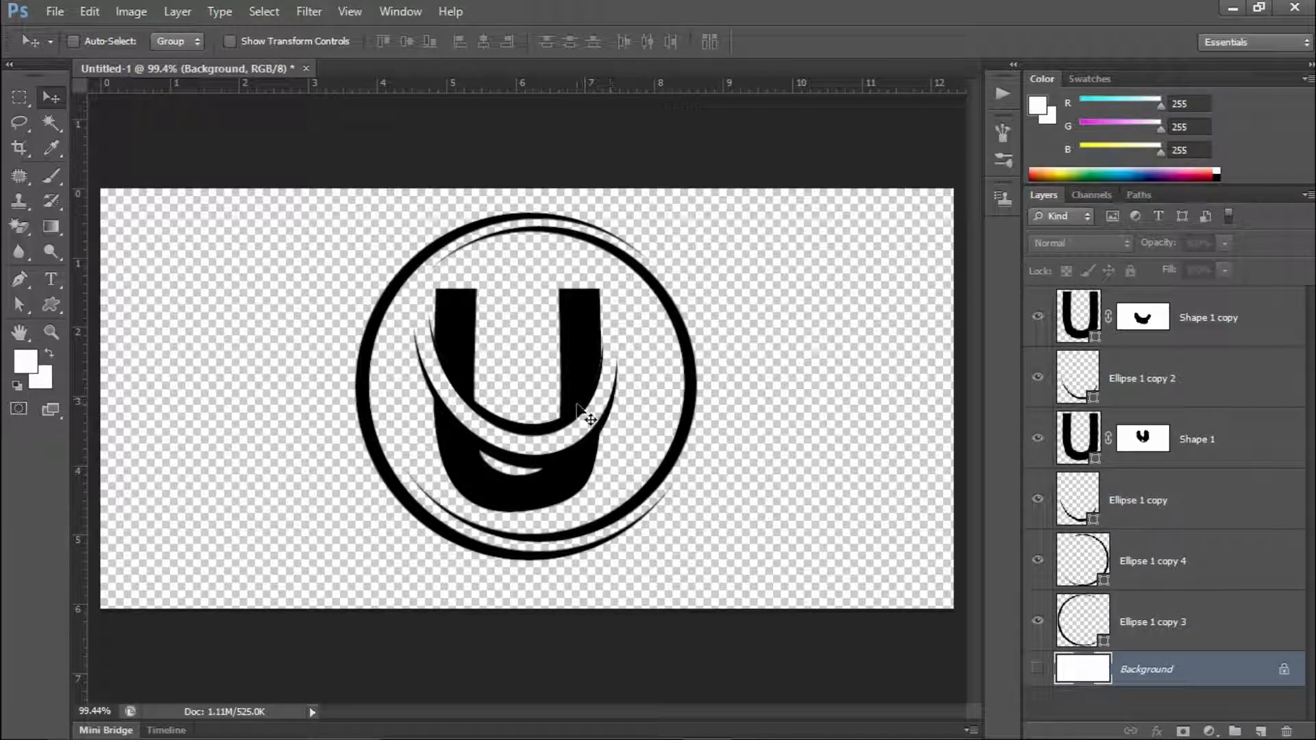
Group the two U layers and the two crescent layers and name the group U
click(1224, 439)
key(alt+bracketleft)
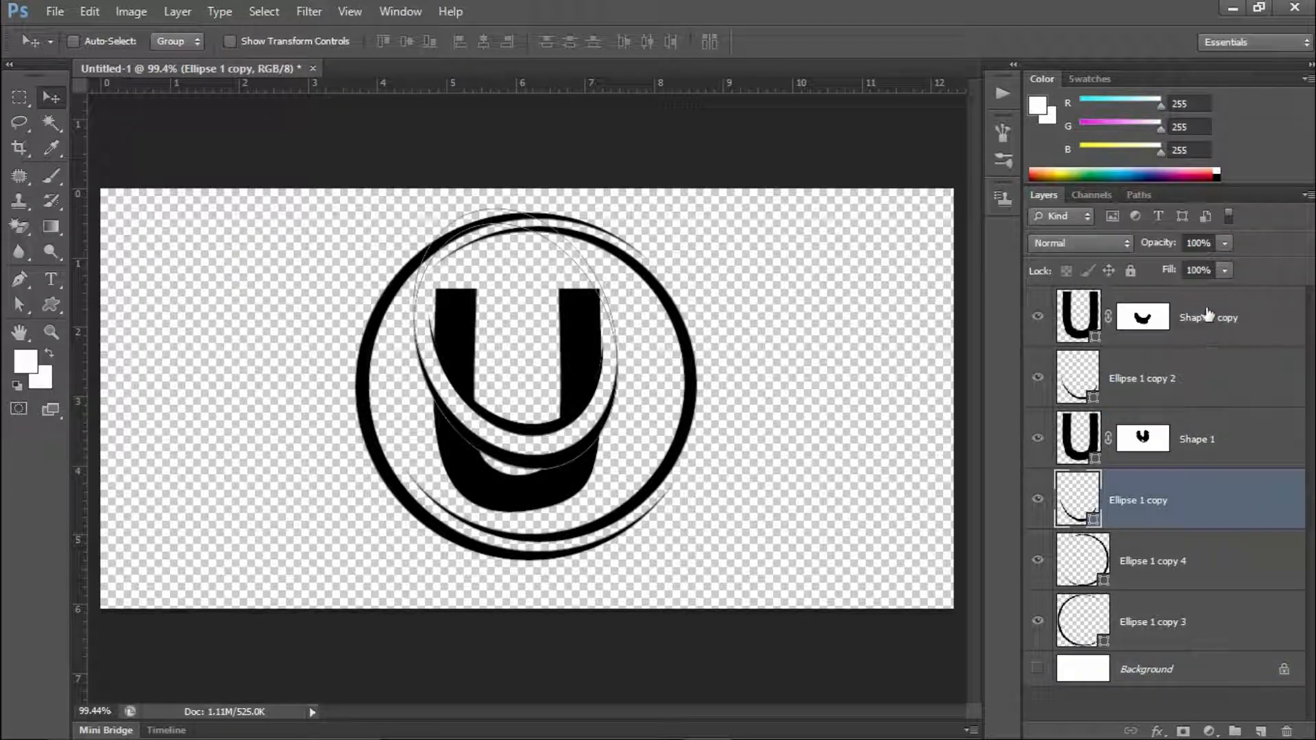
shift+click(1207, 314)
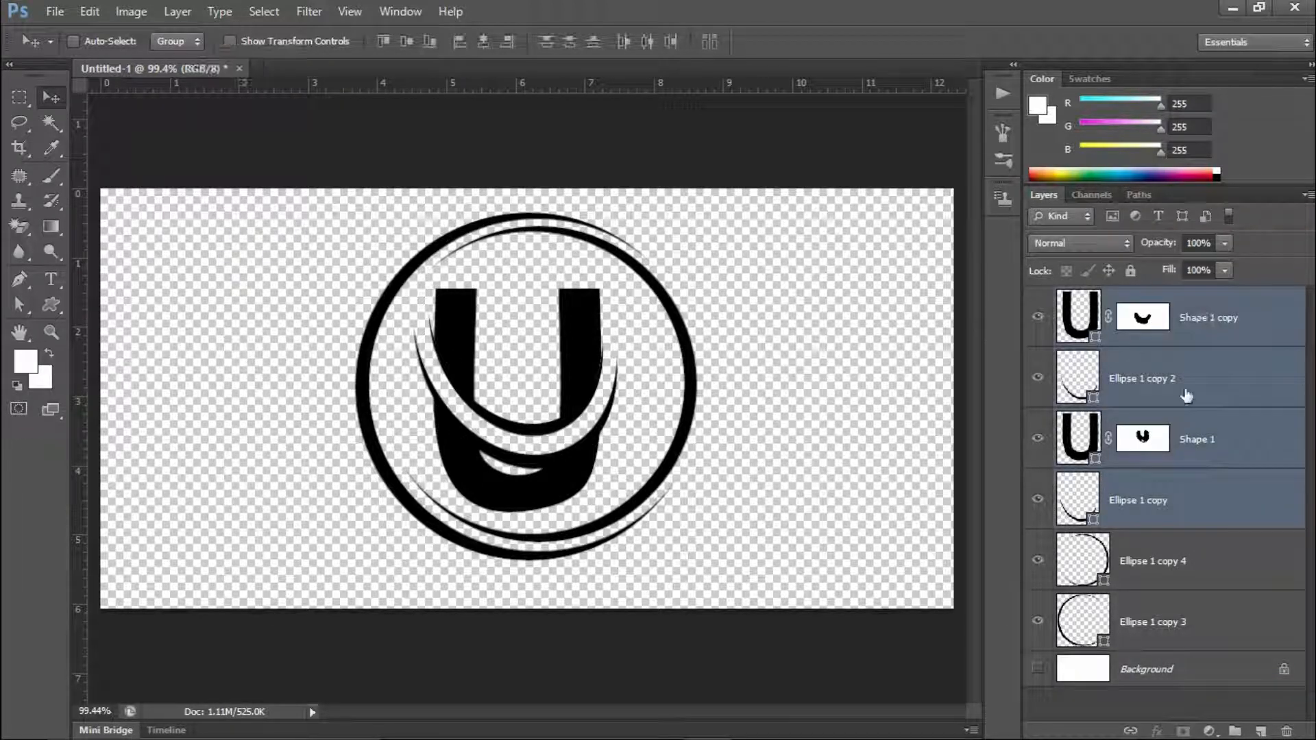
key(ctrl+g)
double_click(1110, 297)
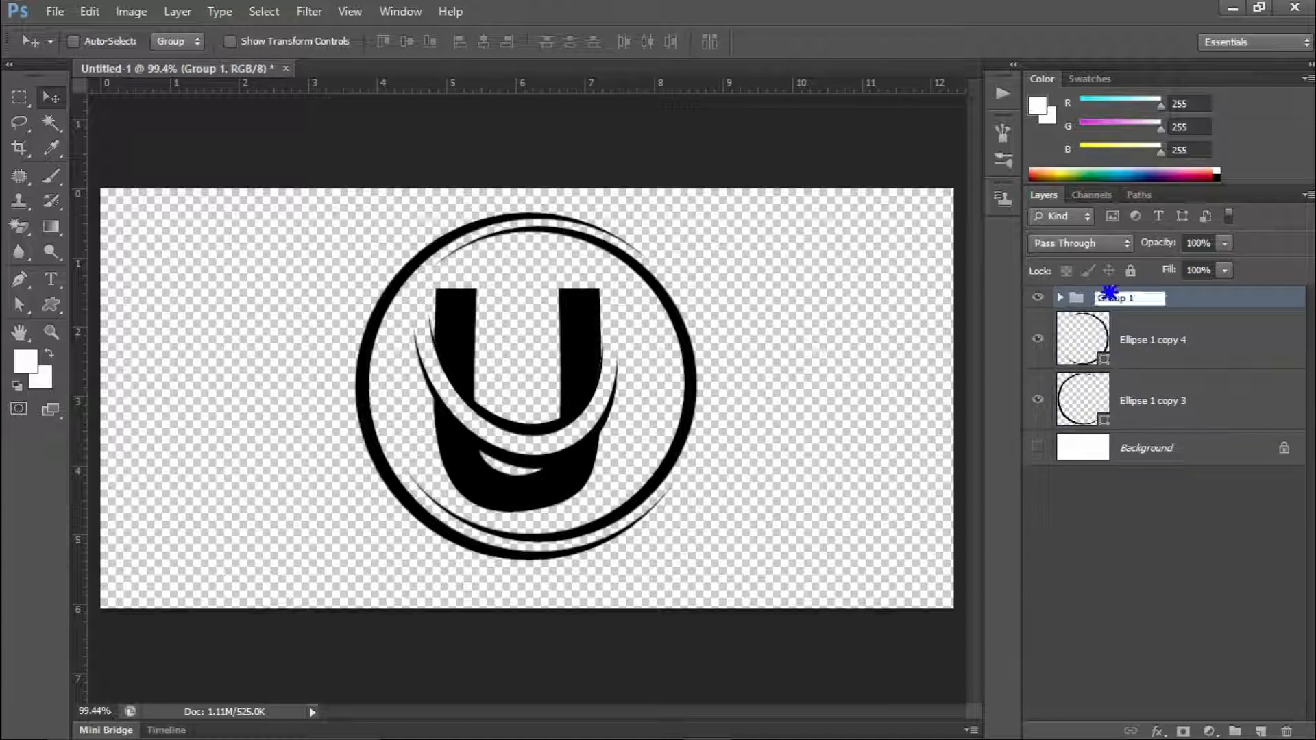
text(U)
key(Return)
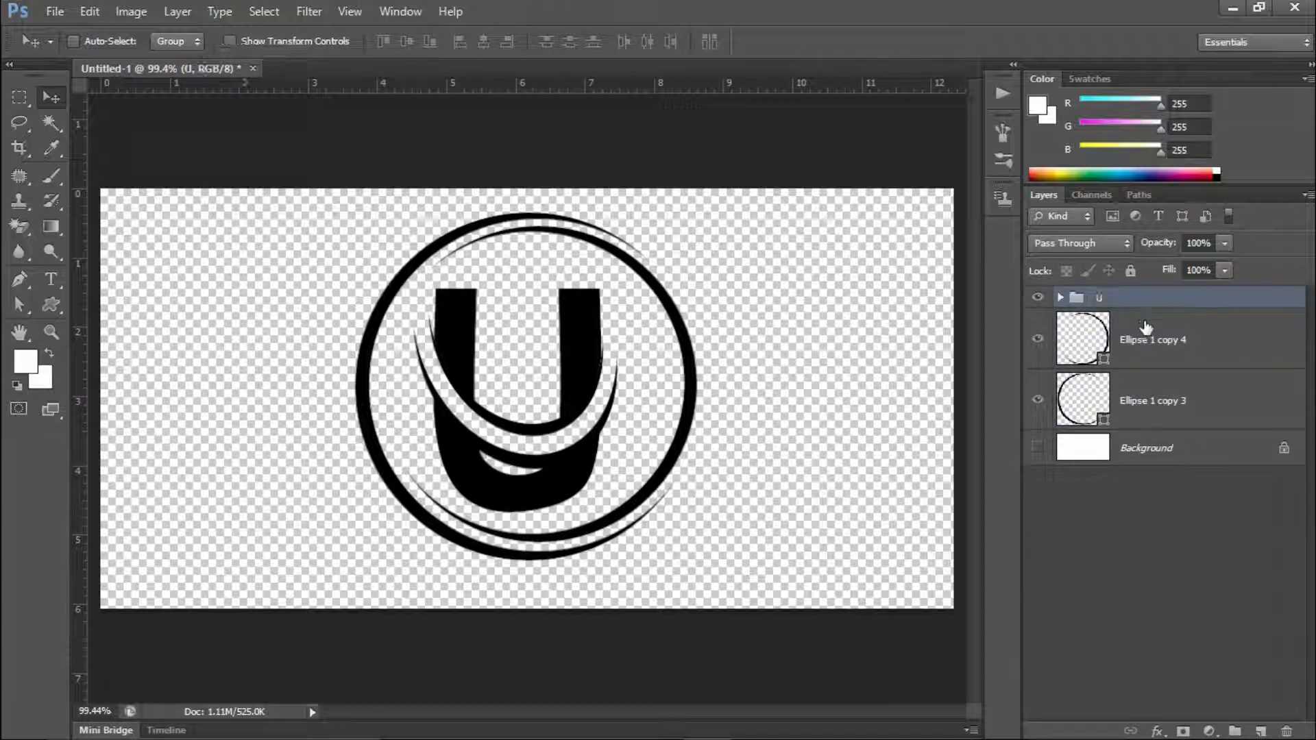
Group the two ring layers, Ellipse 1 copy 4 and Ellipse 1 copy 3
click(1186, 404)
shift+click(1117, 367)
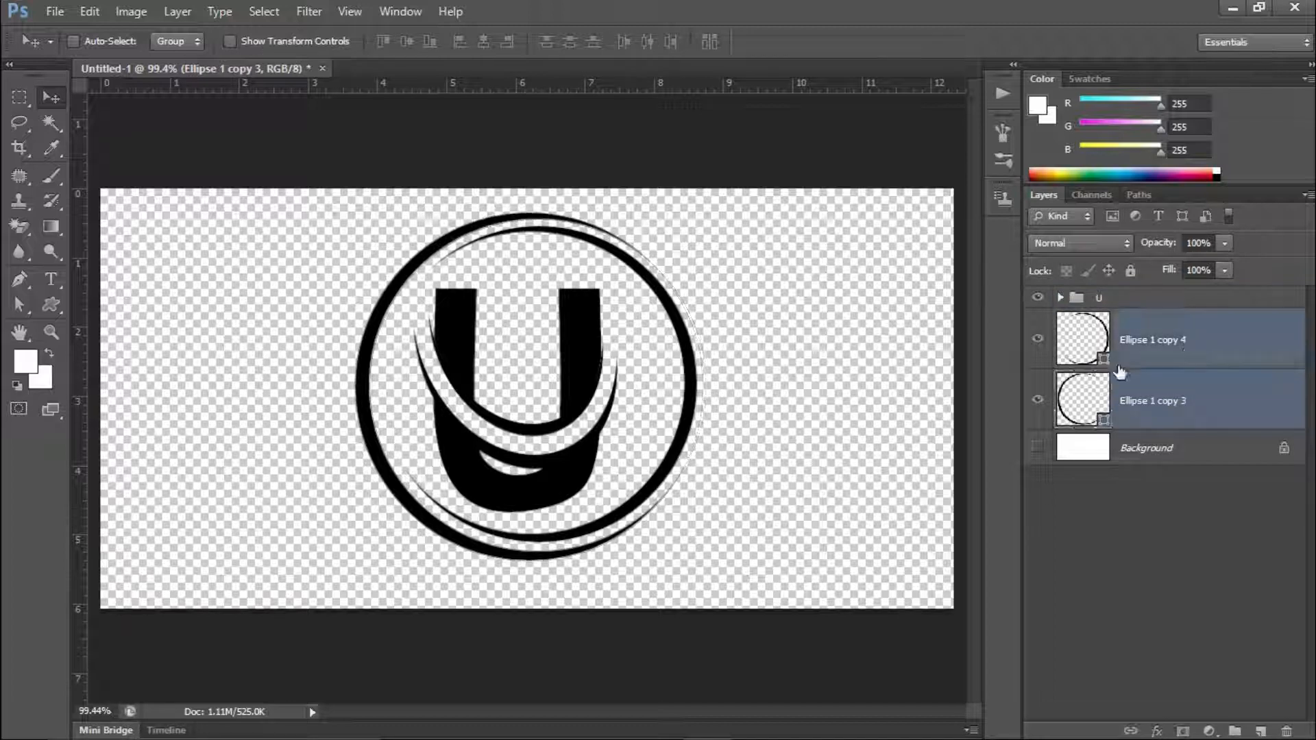
key(ctrl+g)
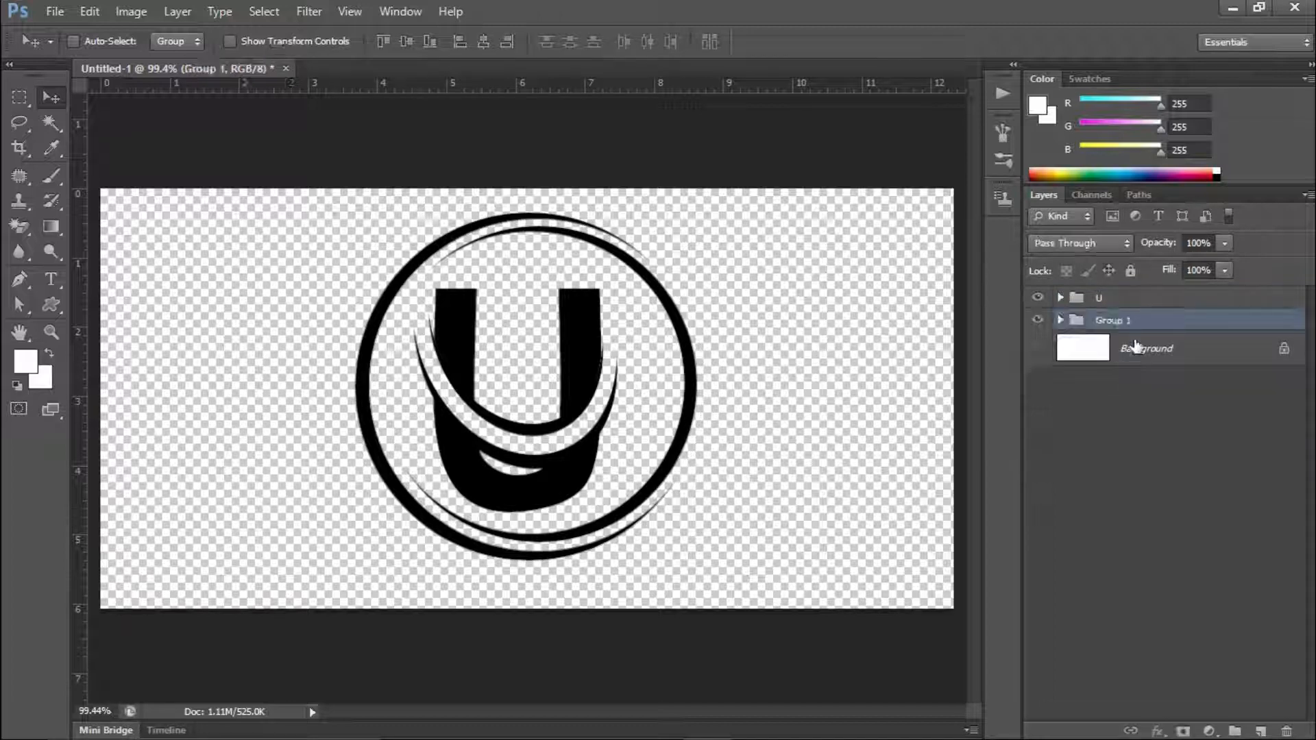
Align the U group with the ring group by their vertical and horizontal centers
shift+click(1144, 298)
click(428, 43)
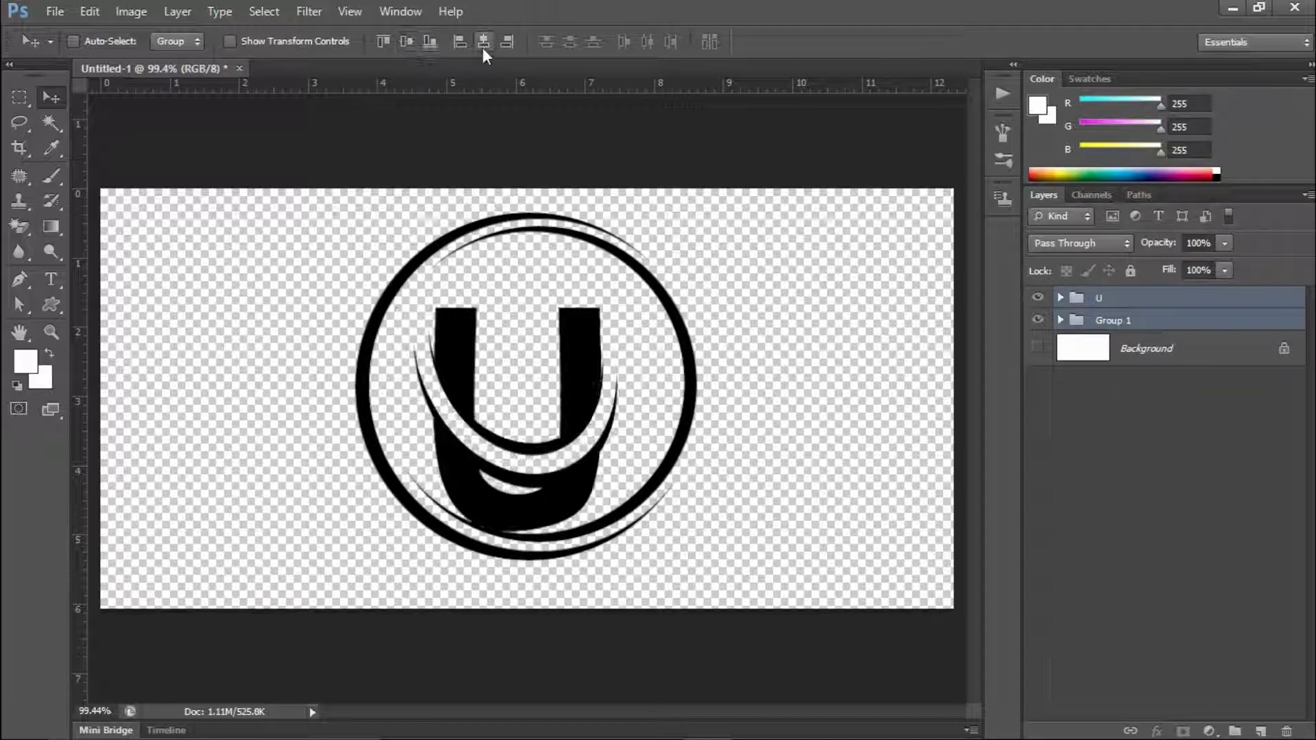
click(482, 43)
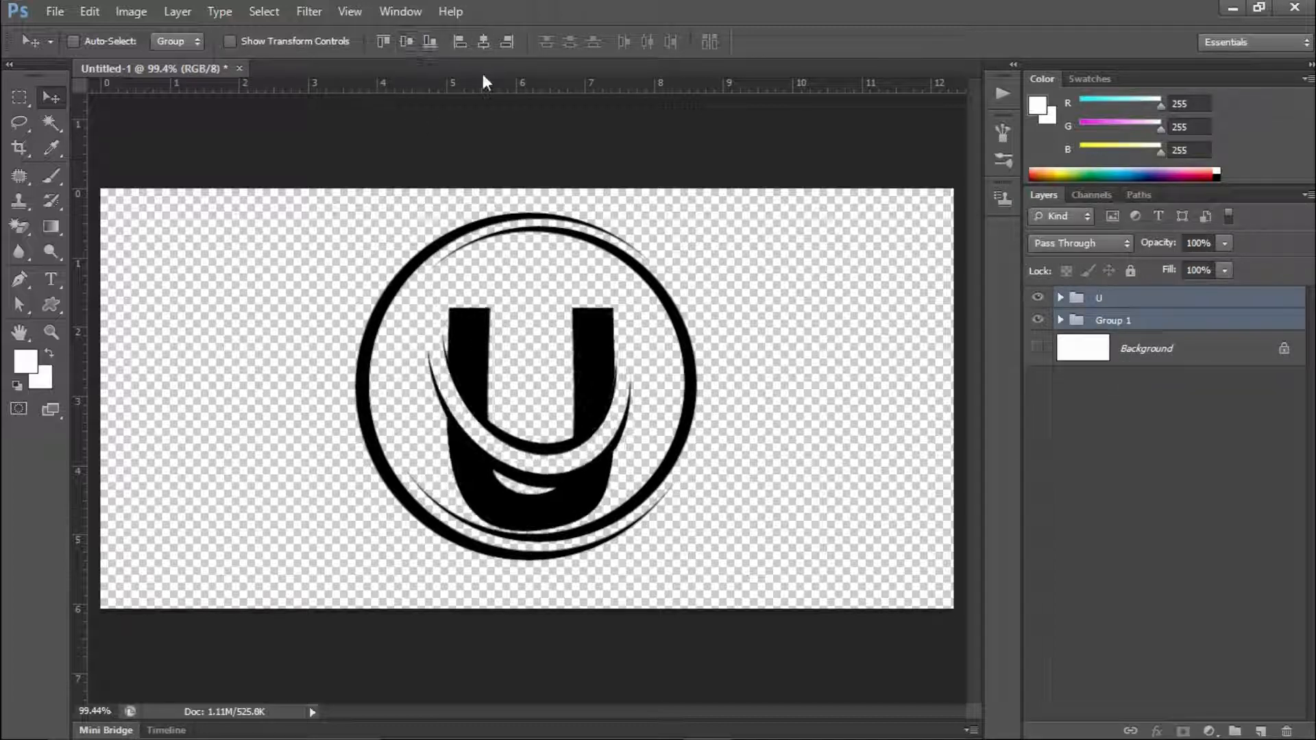
Move the U group straight up about 0.28 in inside the rings
click(1155, 303)
drag(603, 362, 599, 342)
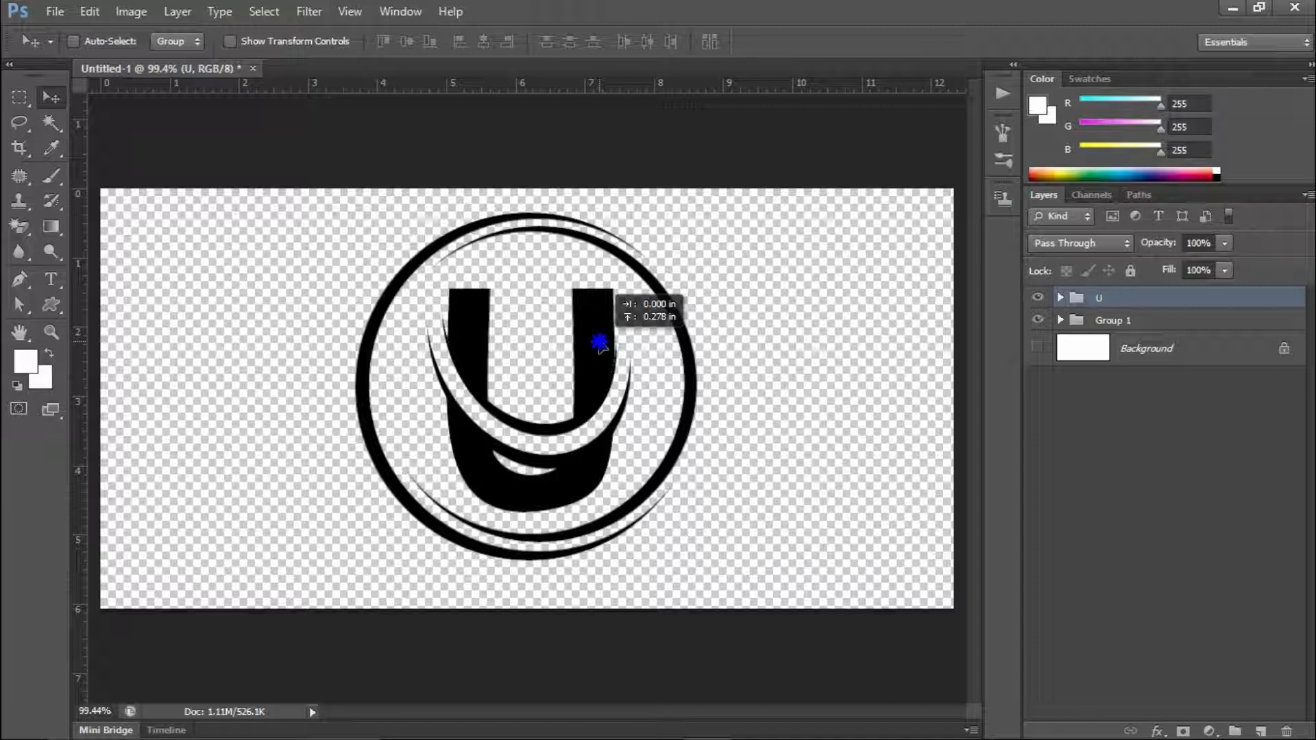
drag(599, 342, 599, 342)
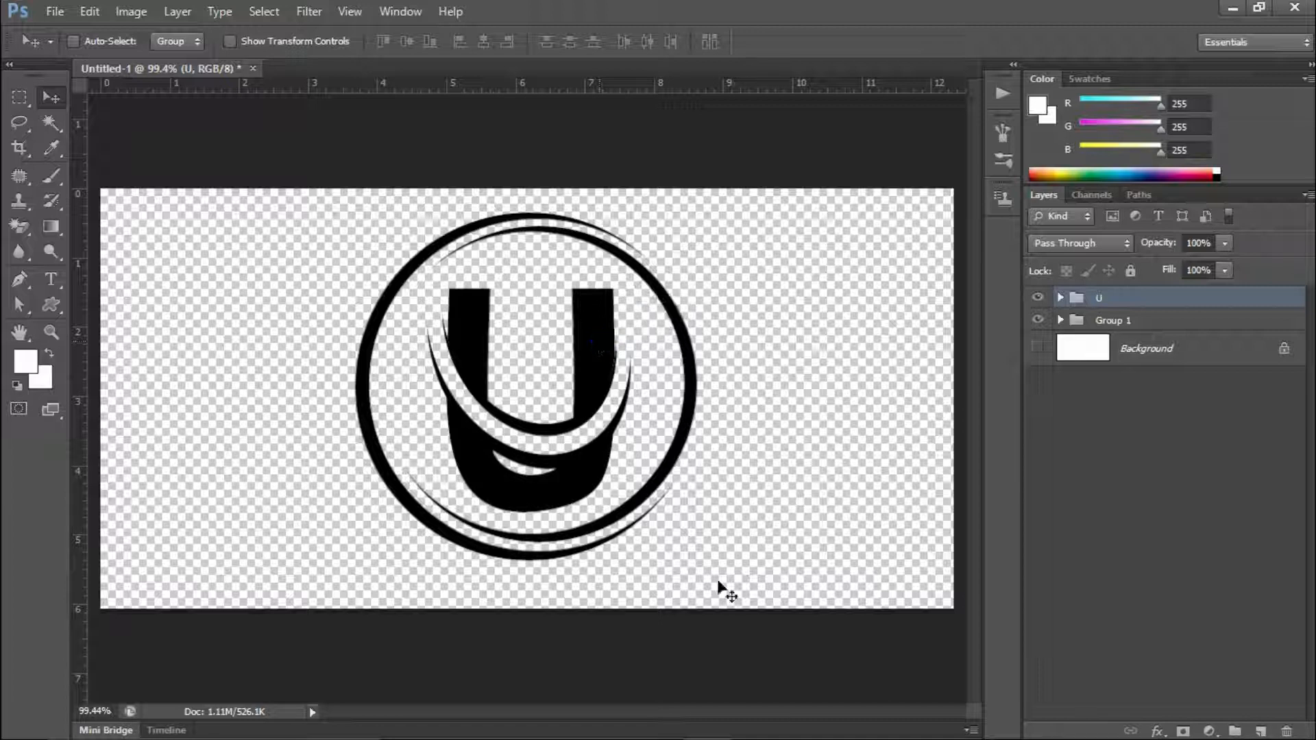
Add a text layer reading LOGO NAME at the emblem's lower edge
key(t)
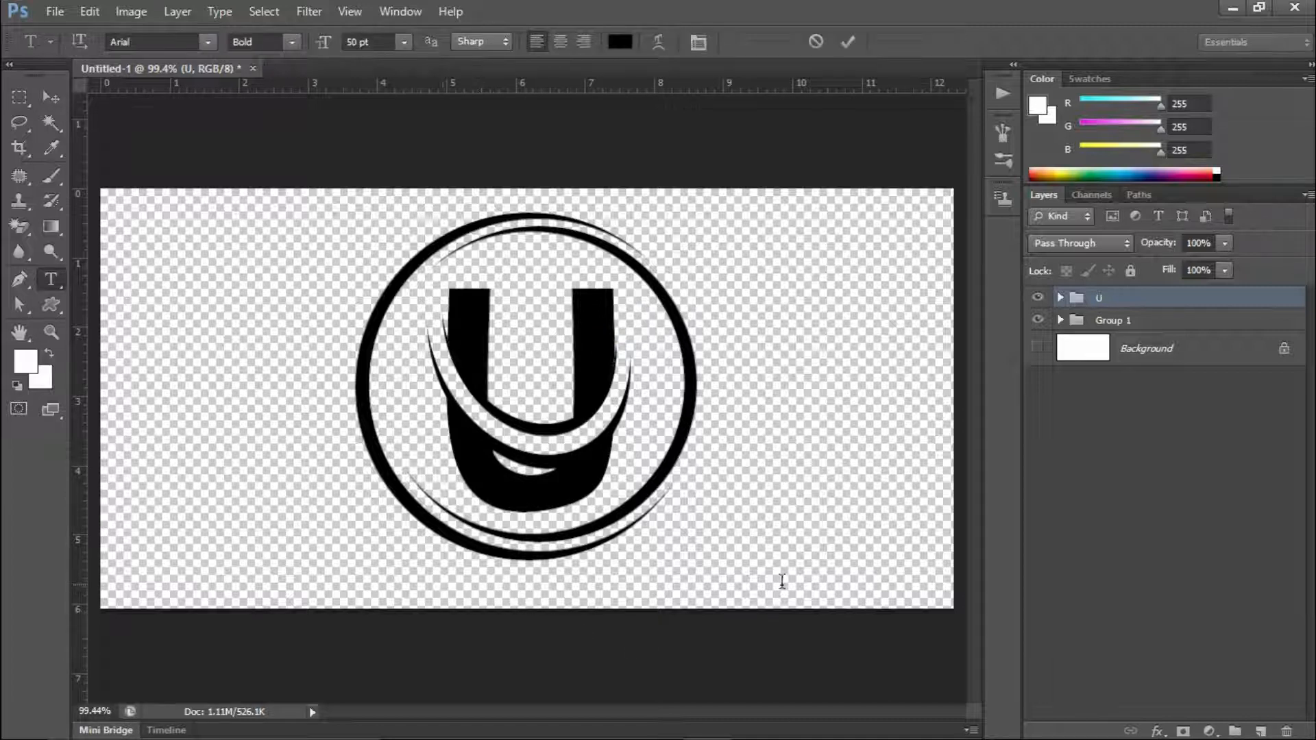
click(782, 581)
text(LOGO)
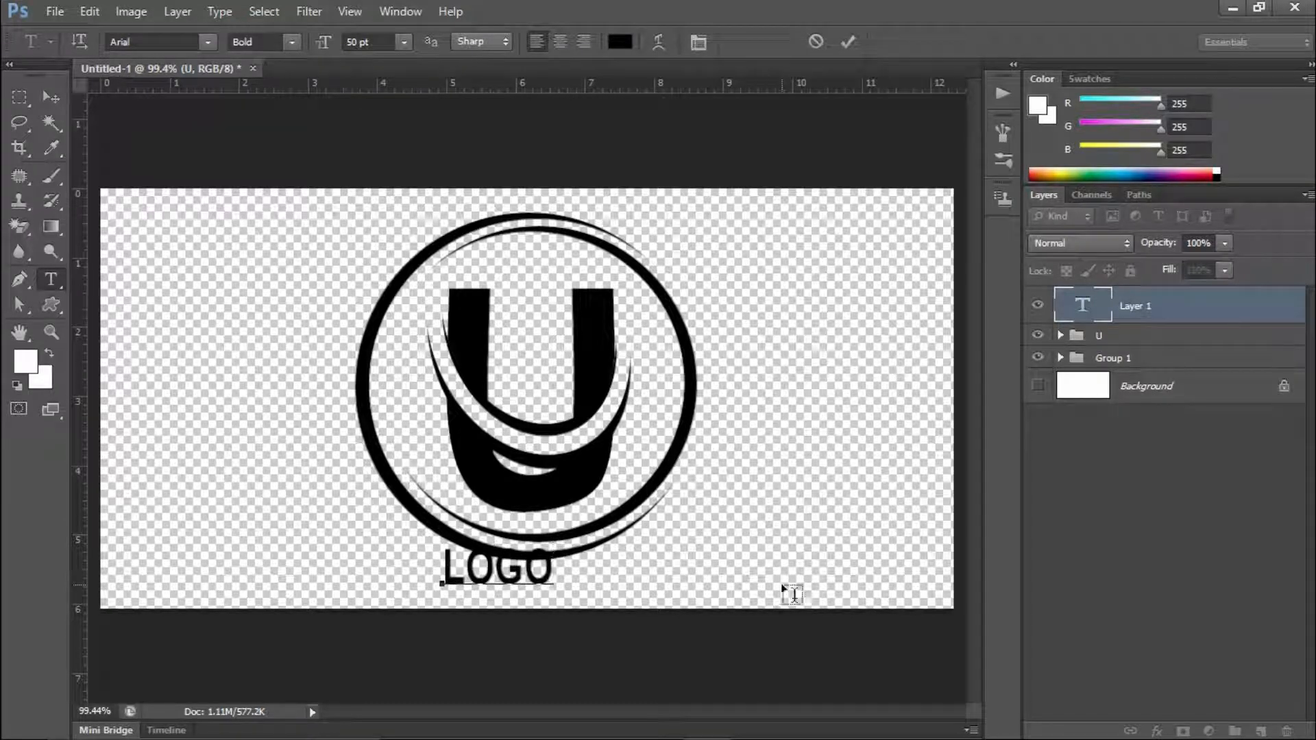
text( NAME)
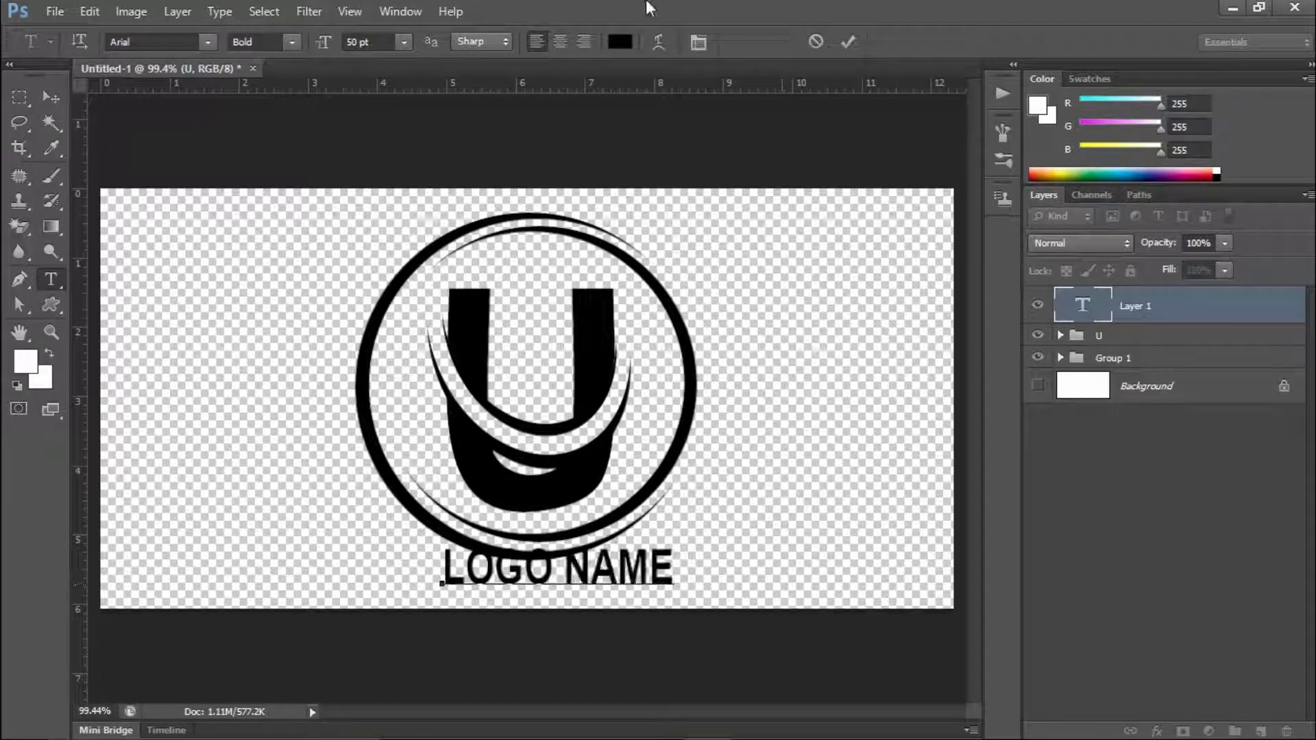
click(852, 44)
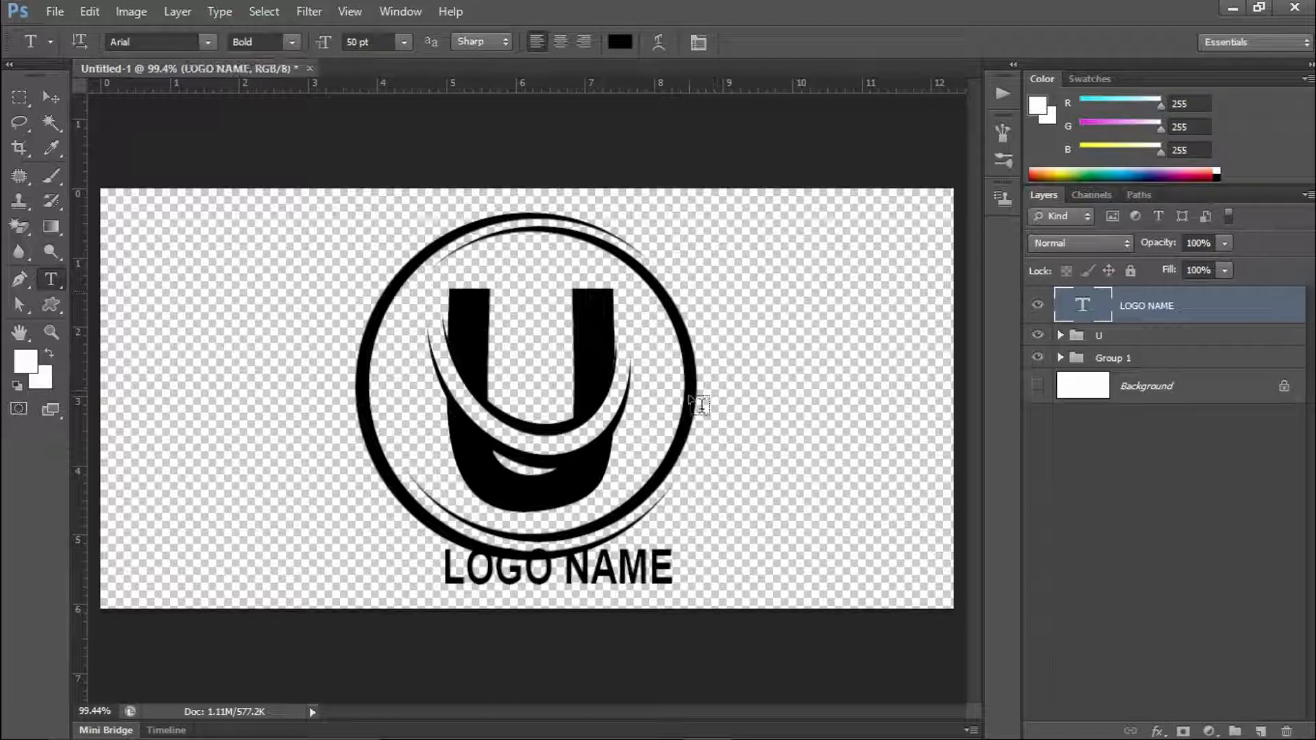
Scale the LOGO NAME text to about 240% and place it along the canvas's lower edge beneath the emblem
key(ctrl+t)
drag(671, 543, 828, 470)
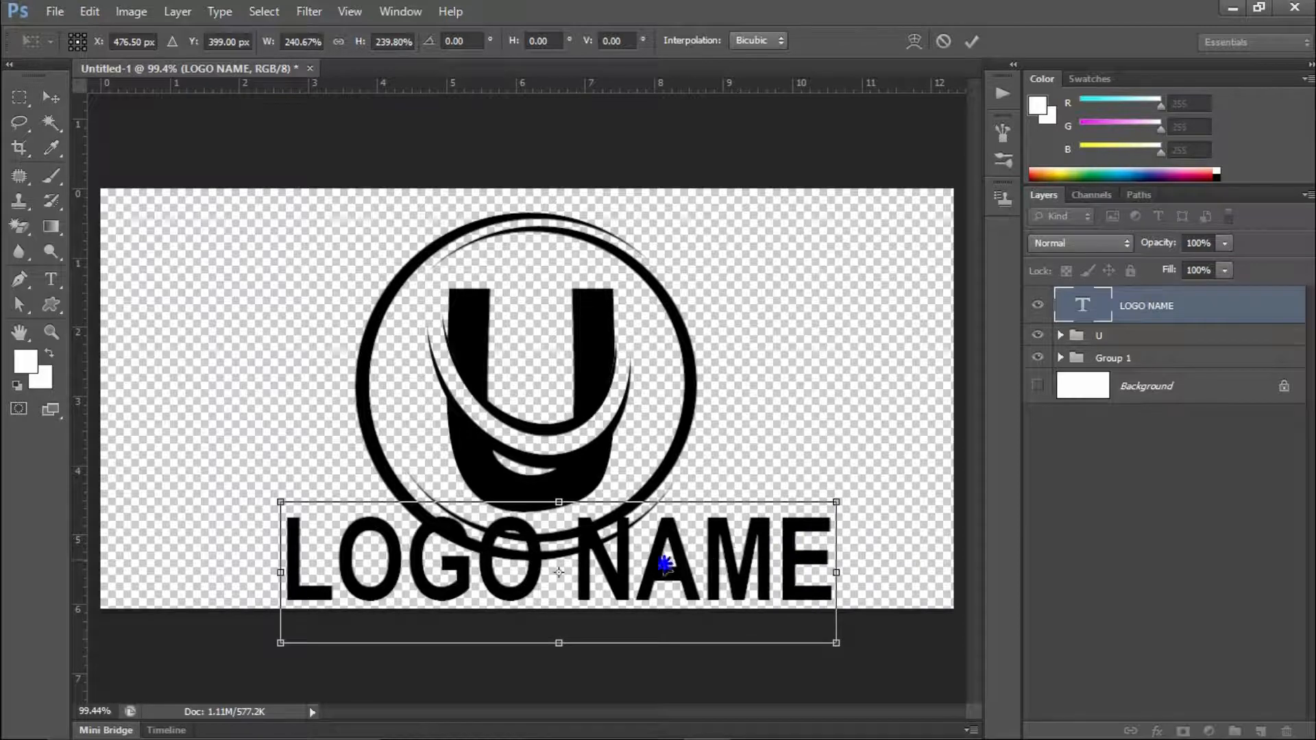
drag(669, 558, 648, 574)
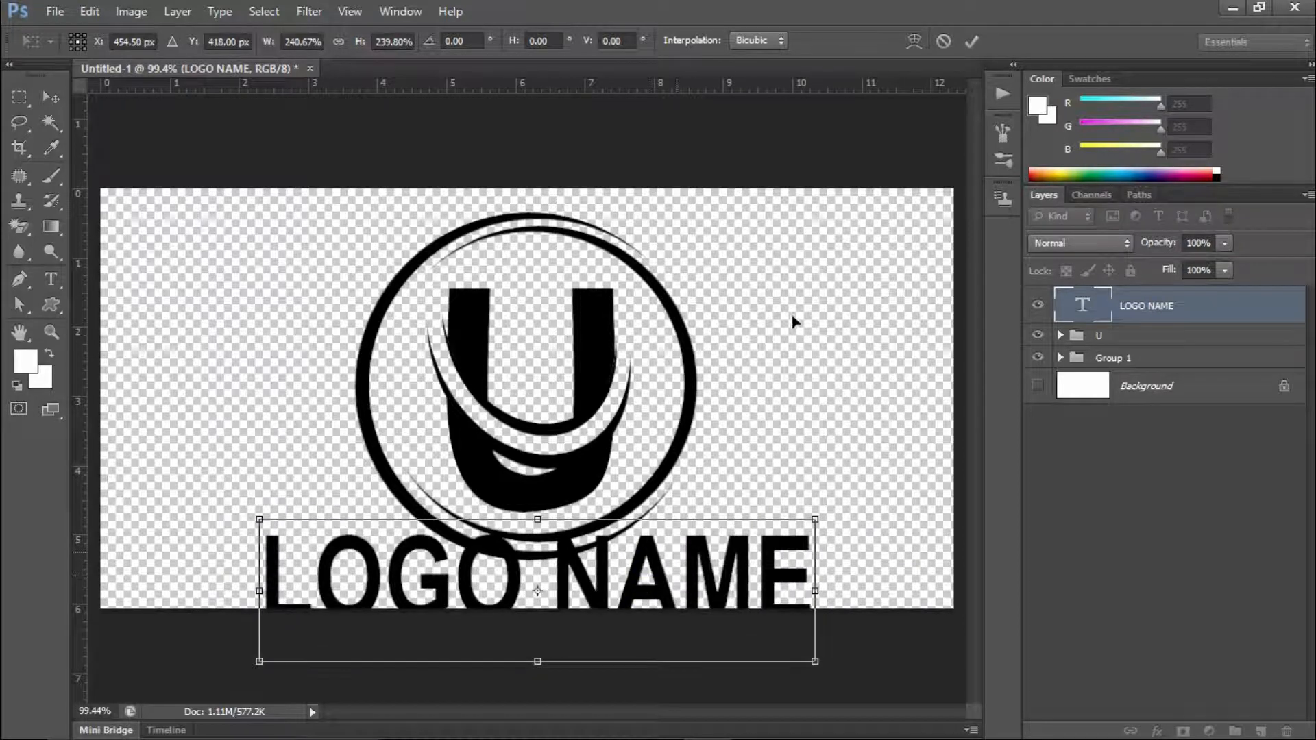
click(971, 43)
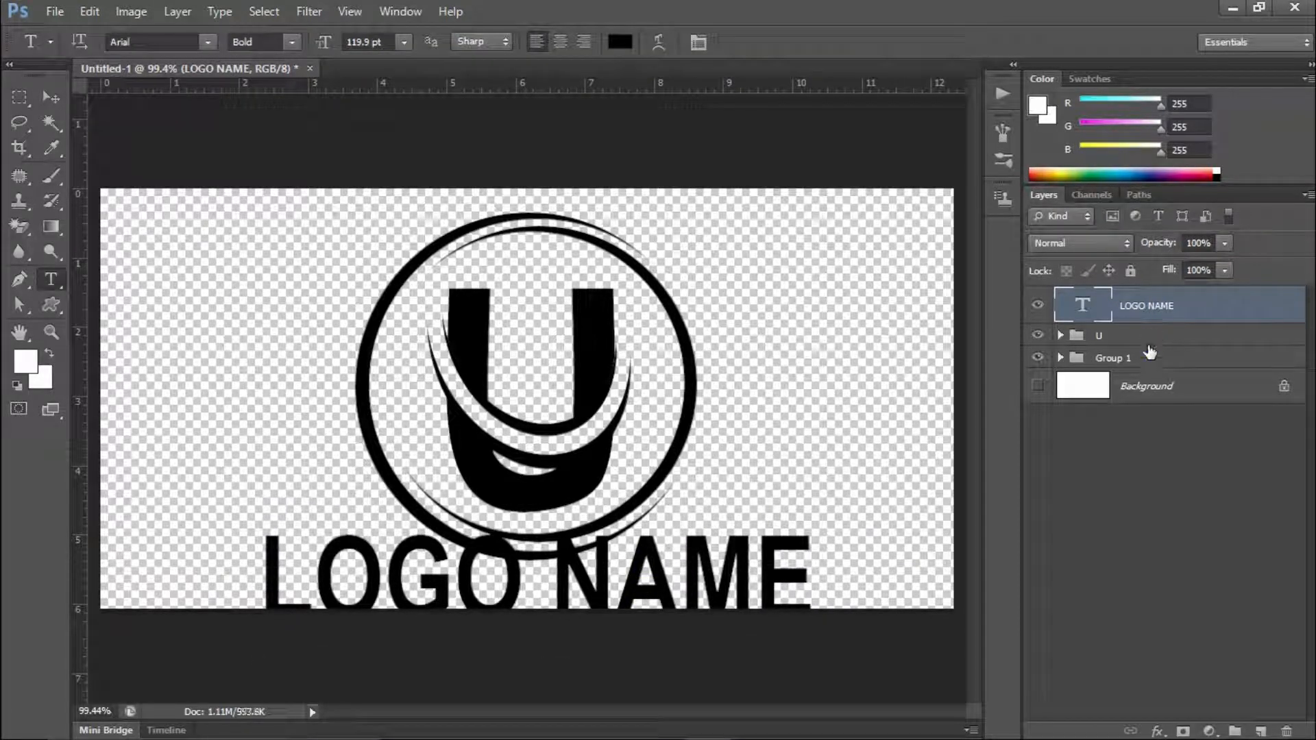
Move the U and ring groups together up to the canvas's upper edge and nudge the LOGO NAME text slightly up
click(1110, 335)
shift+click(1124, 358)
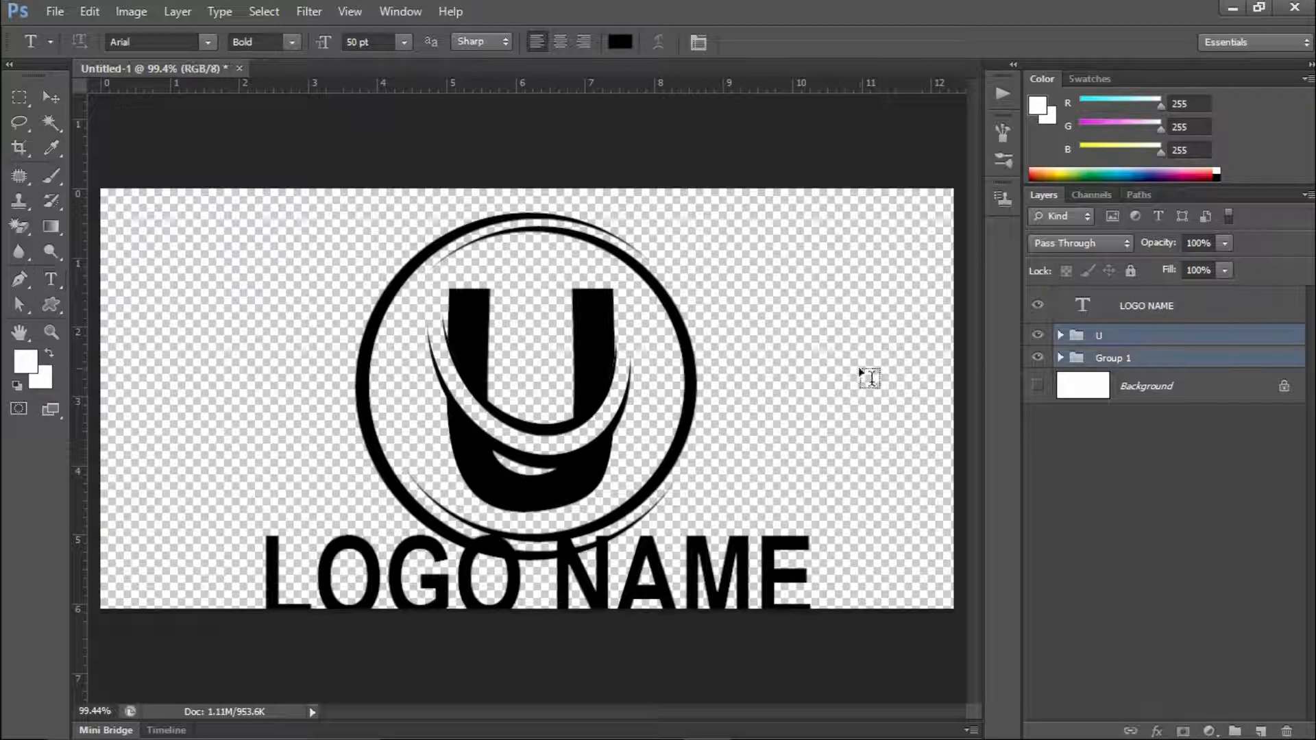
key(v)
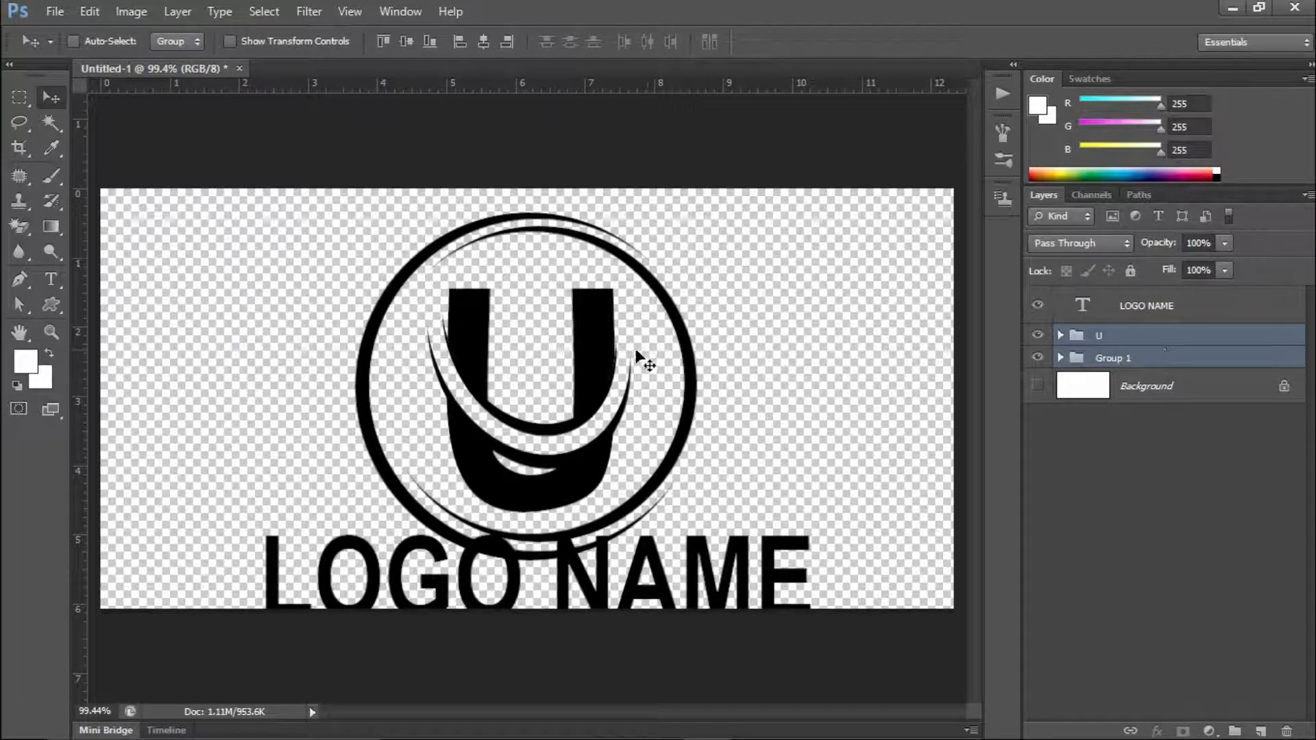
mouse_move(598, 346)
mouse_down()
mouse_move(596, 295)
mouse_move(594, 324)
mouse_up()
click(1098, 313)
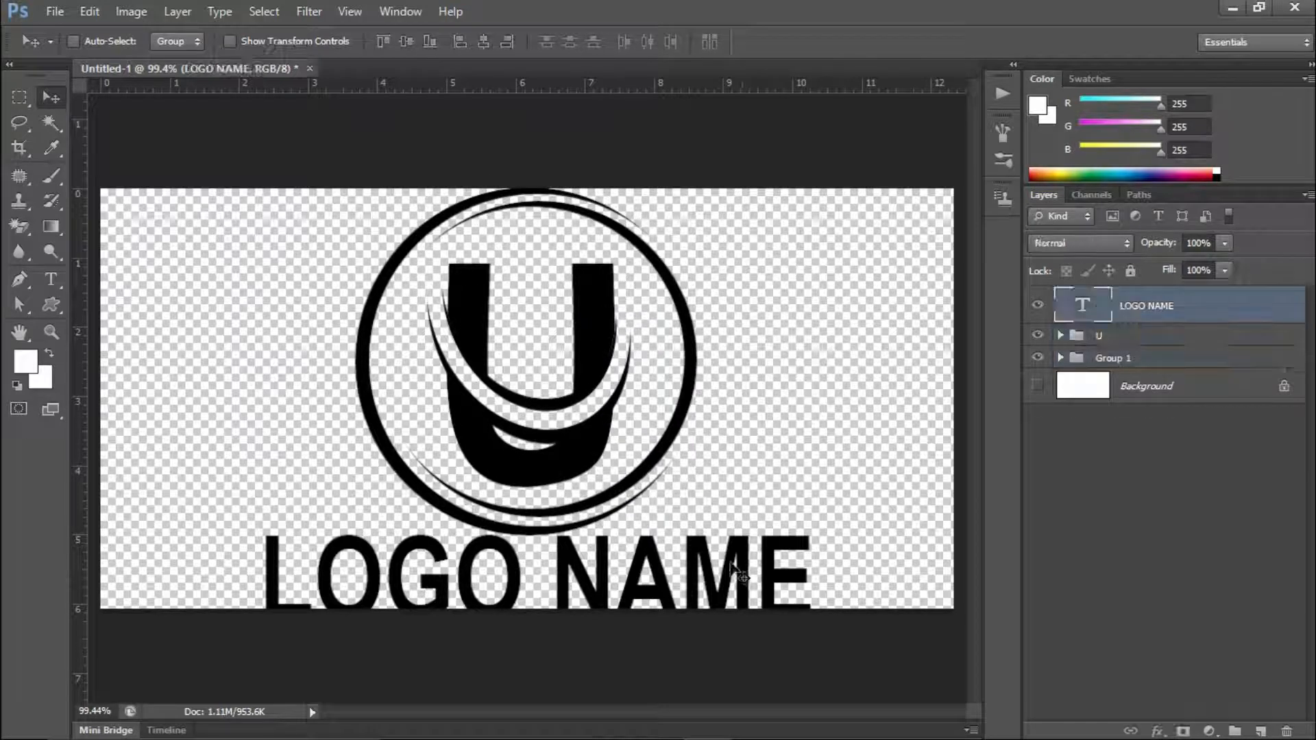
drag(639, 580, 632, 574)
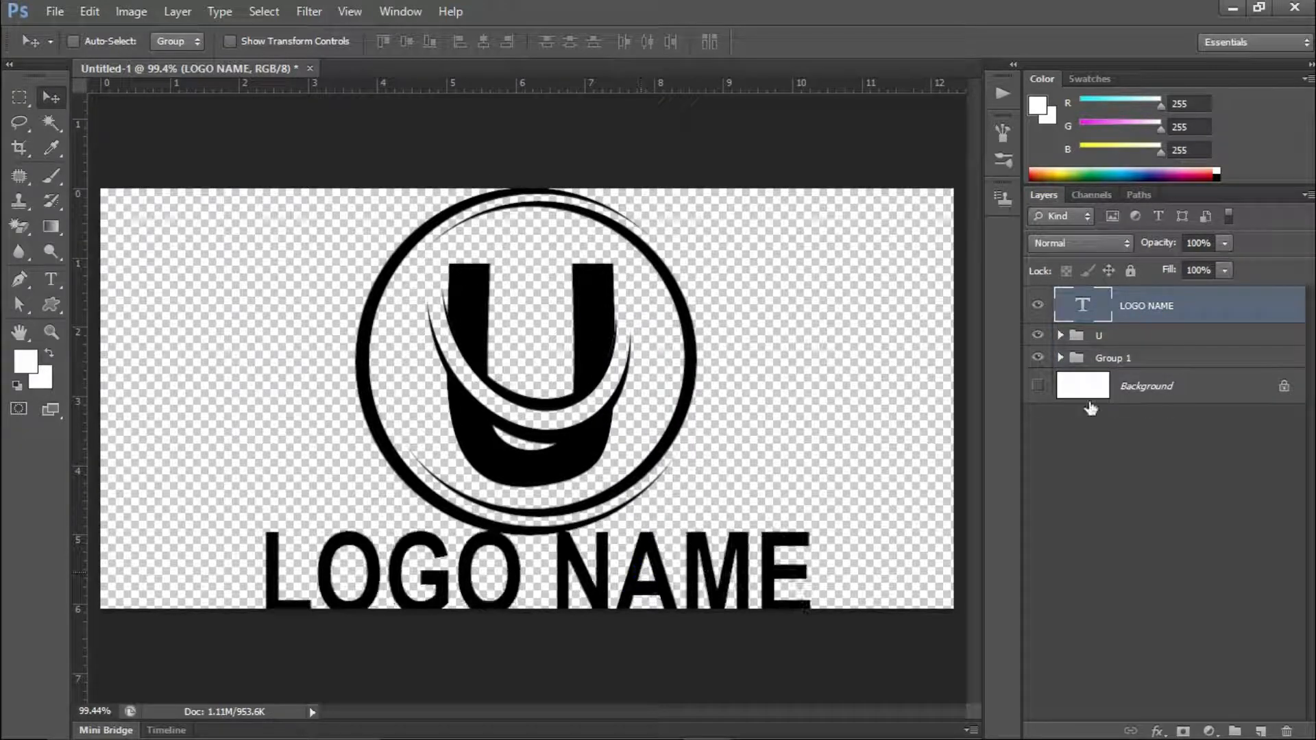
Scale the LOGO NAME text and both emblem groups down together so the whole logo has margins on the canvas
shift+click(1141, 363)
key(ctrl+t)
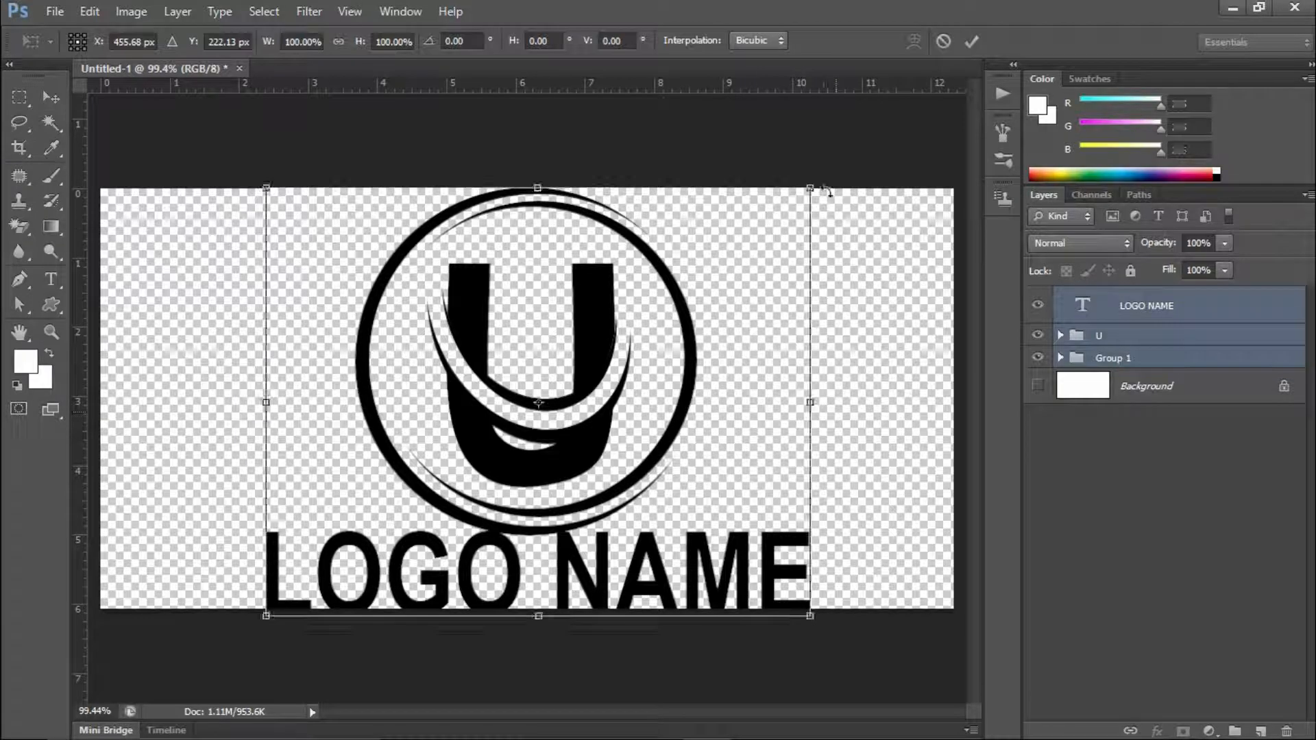
drag(811, 187, 758, 228)
click(971, 41)
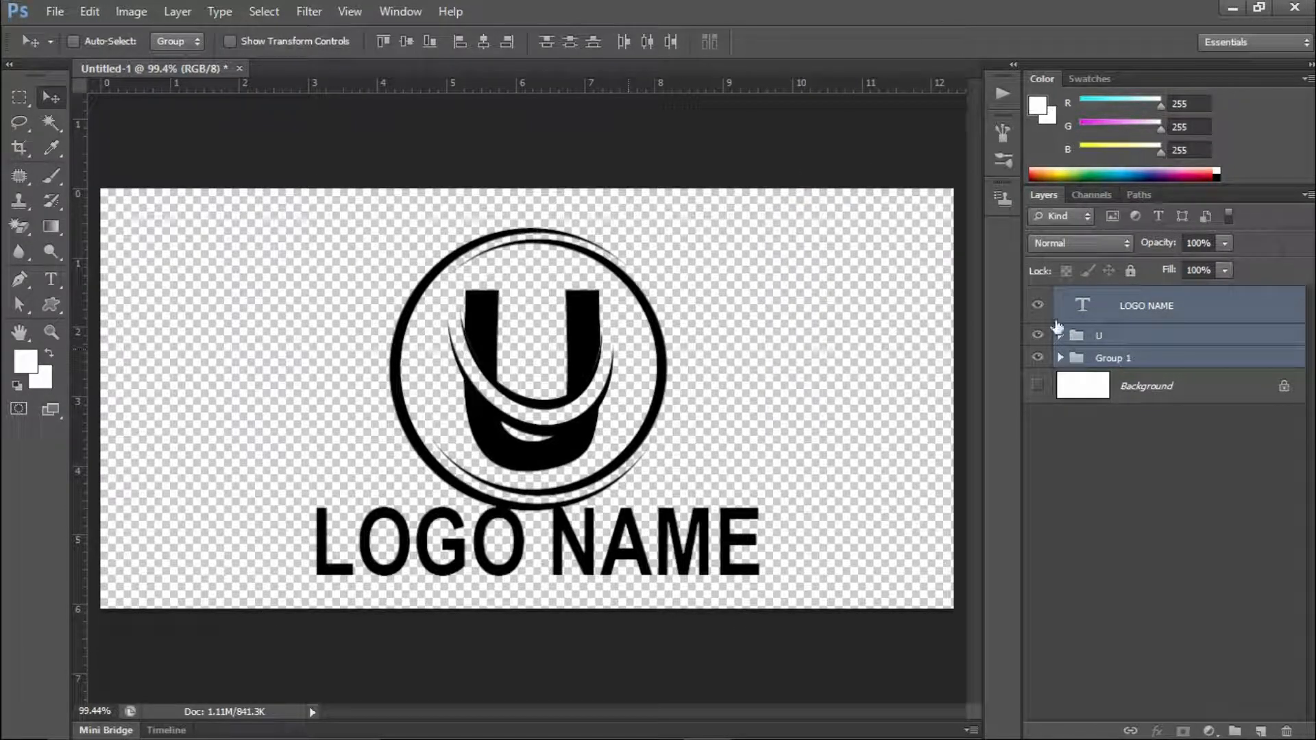
Lower the LOGO NAME text slightly to leave a gap under the rings and set its font to Times New Roman
click(1152, 310)
drag(563, 539, 562, 556)
key(t)
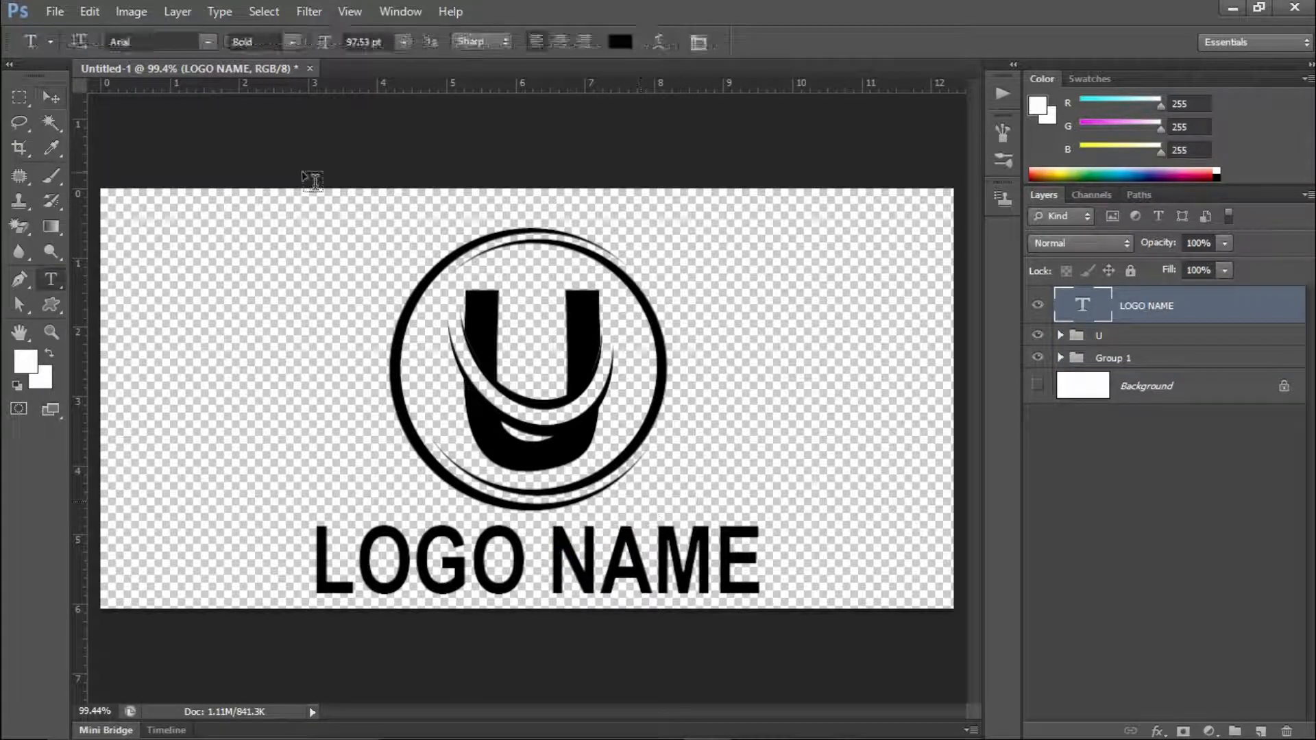
click(163, 43)
text(Times New Rom...)
key(Return)
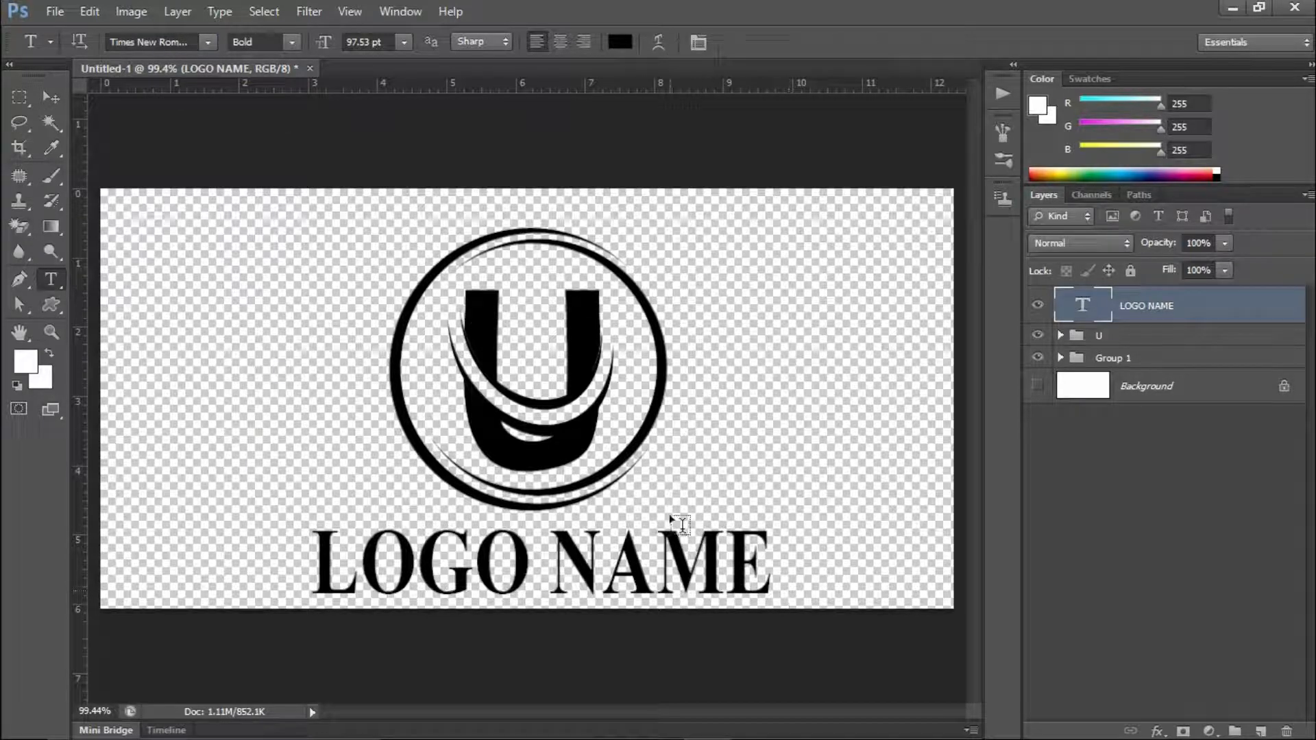
Group the U group and the ring group into one emblem group
key(v)
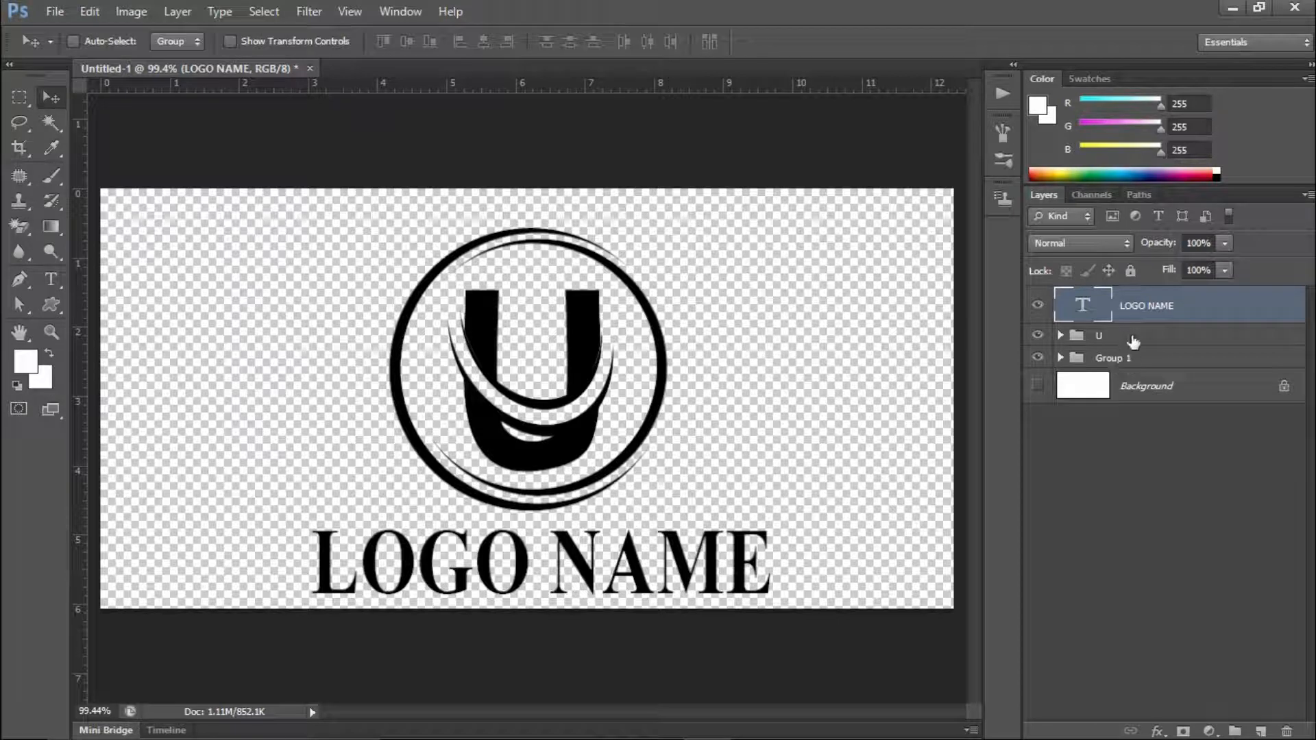
click(1132, 340)
shift+click(1132, 357)
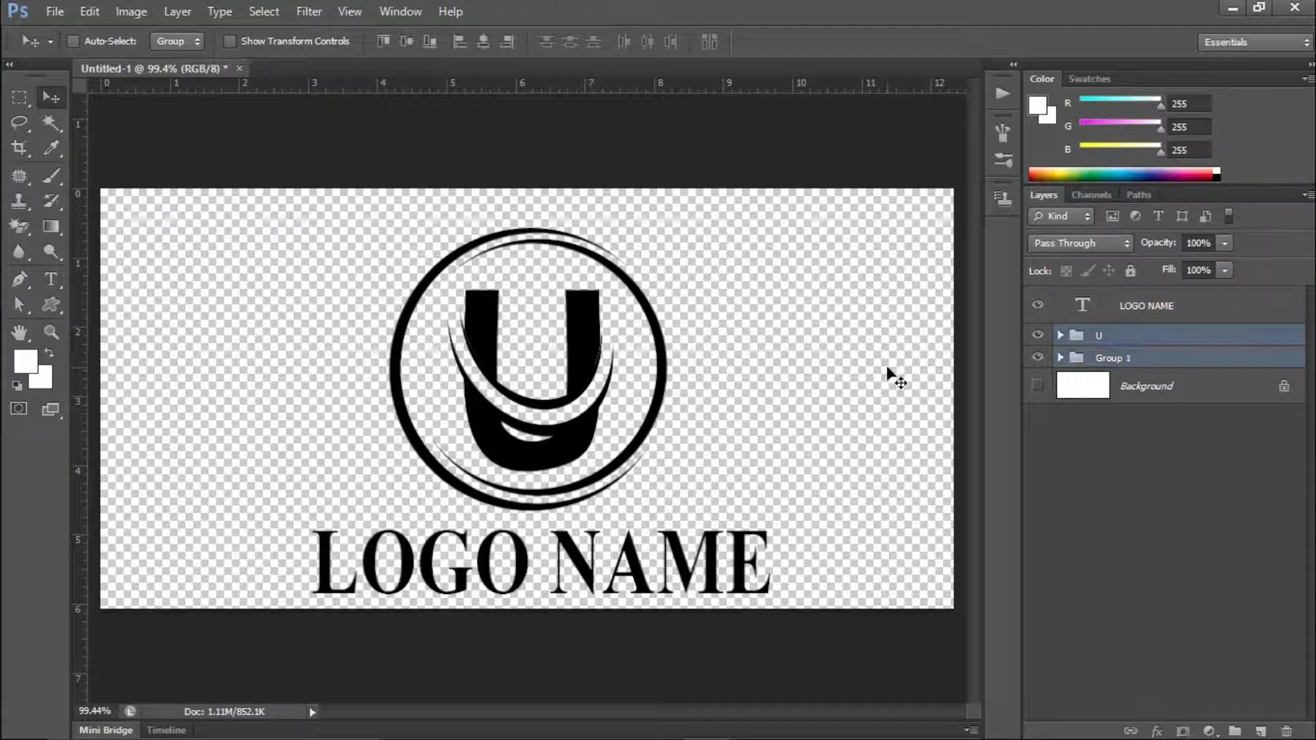
key(ctrl+g)
Align the emblem group and the LOGO NAME text by their horizontal centers and move both slightly up on the canvas
shift+click(1145, 308)
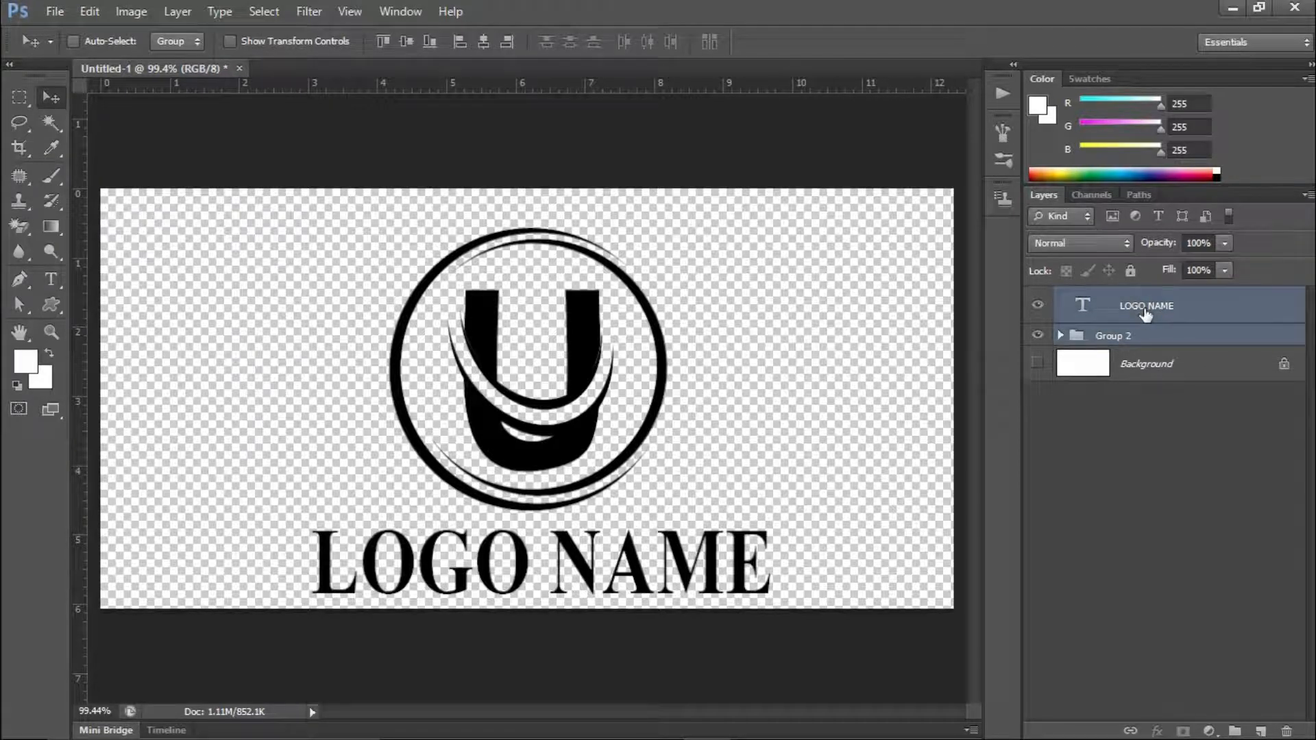
click(409, 41)
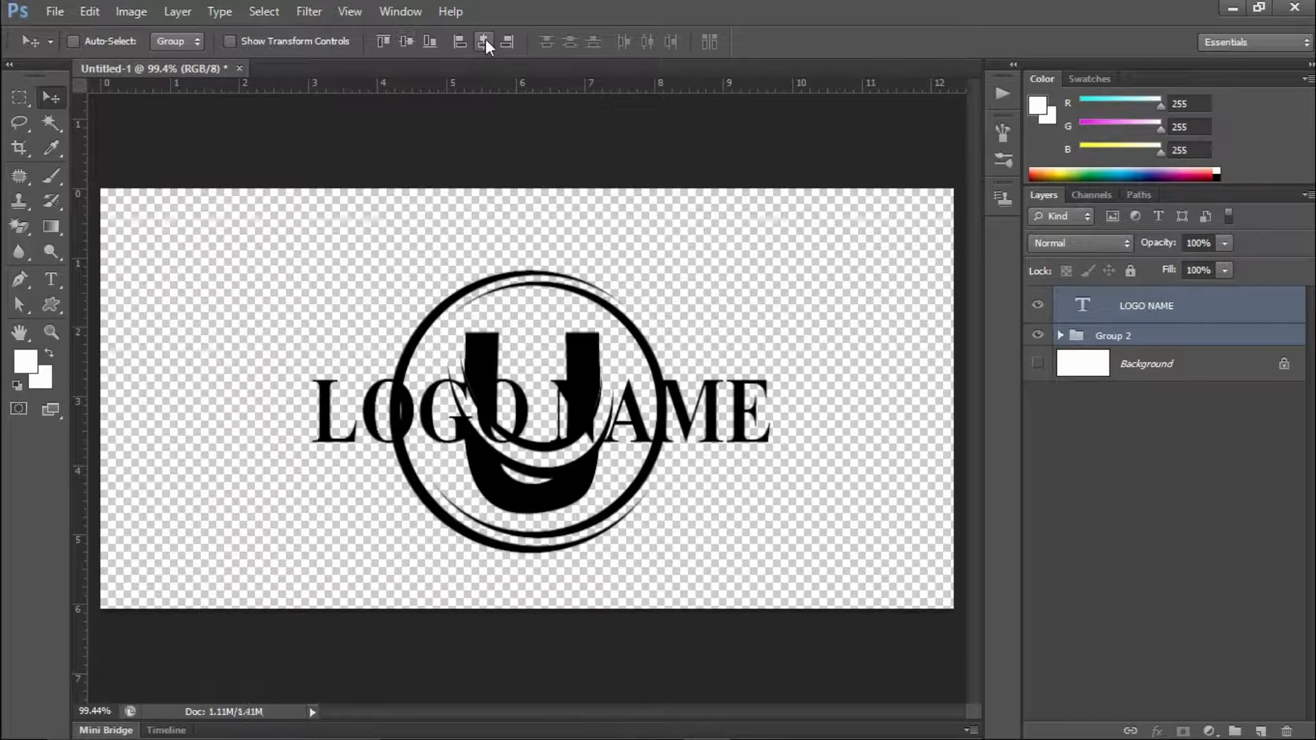
key(ctrl+z)
click(483, 41)
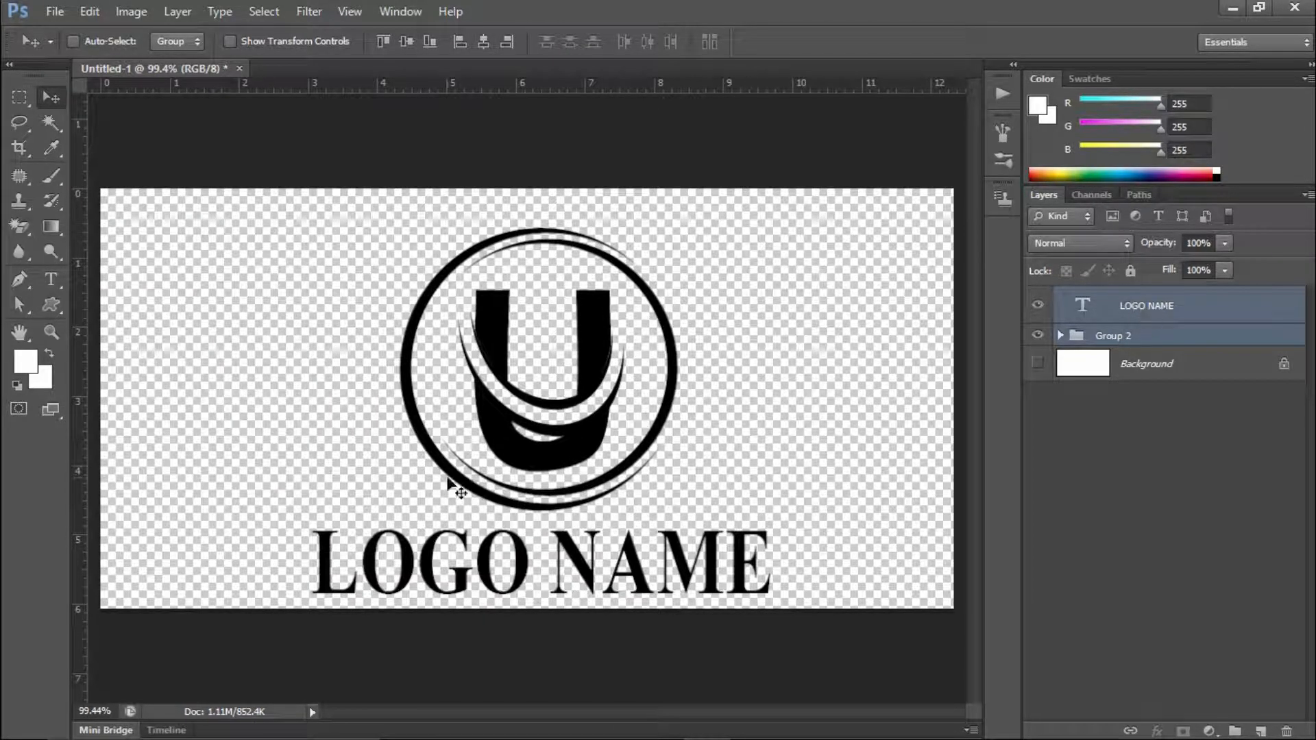
drag(588, 362, 588, 344)
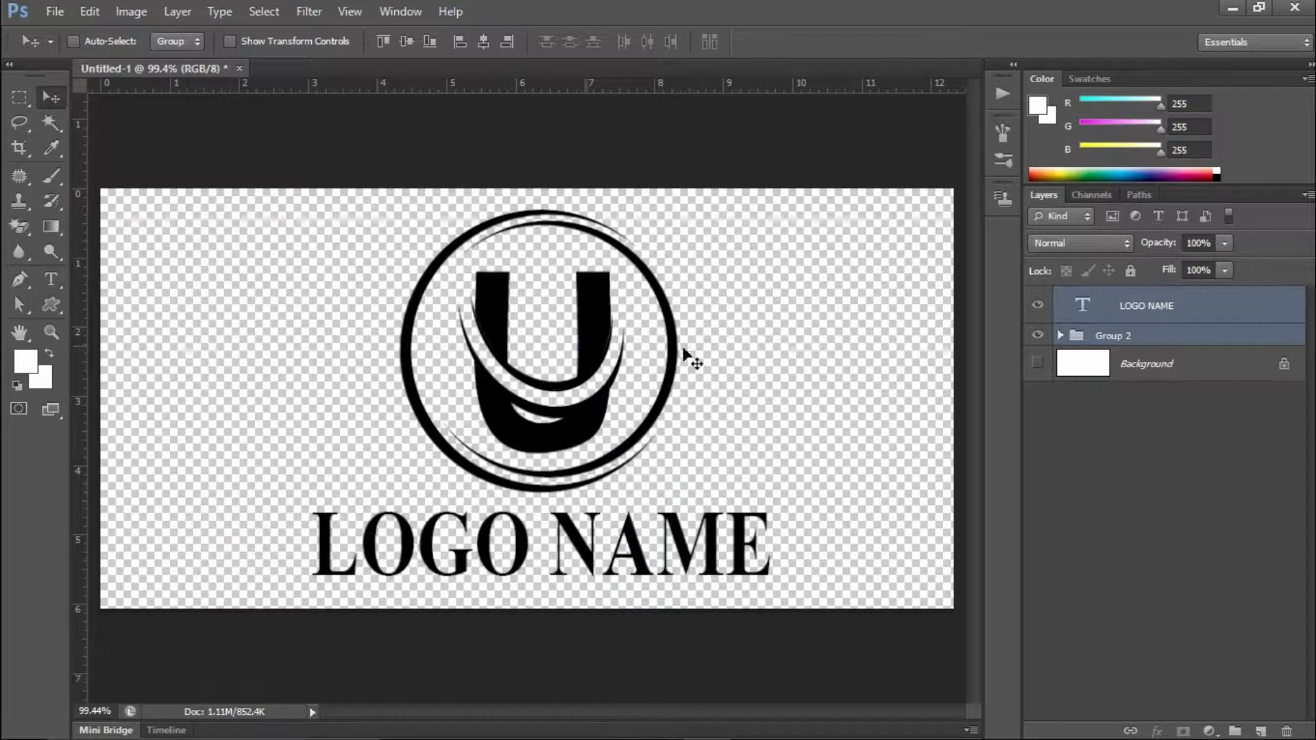